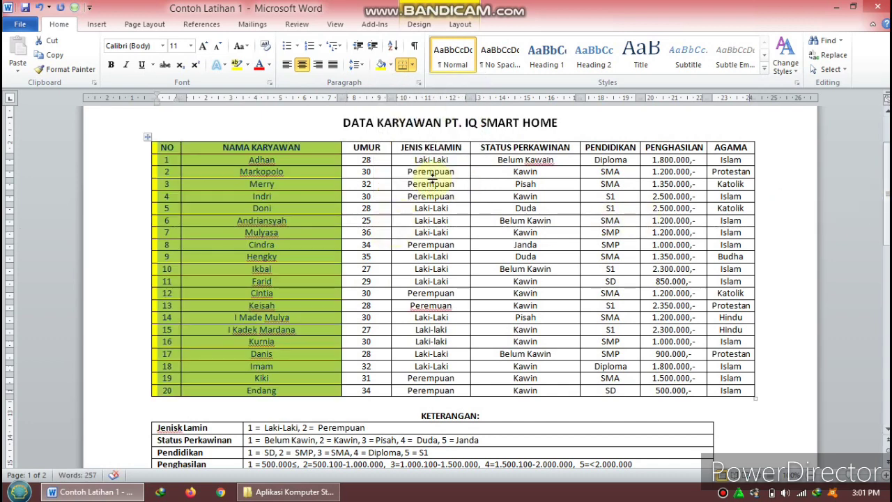
# Step: Shade the entire UMUR and PENGHASILAN columns of the employee table with the same tan colour
pyautogui.click(350, 148)
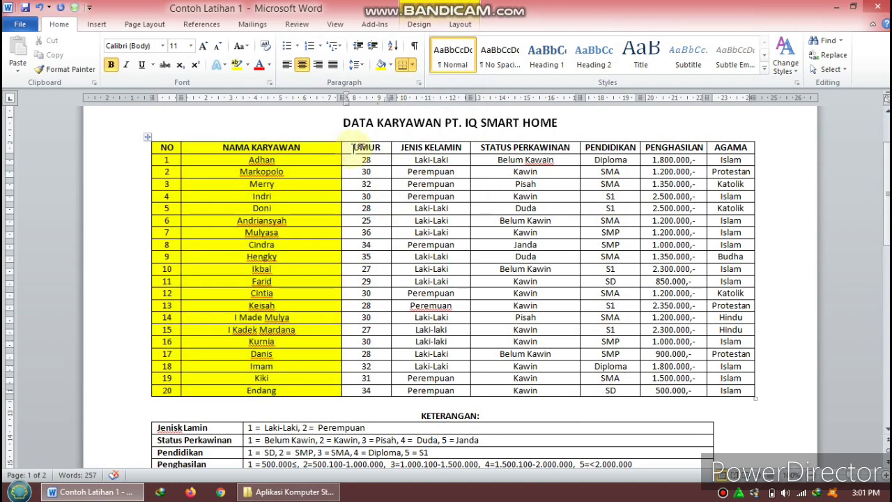
pyautogui.moveTo(356, 147); pyautogui.dragTo(371, 384)
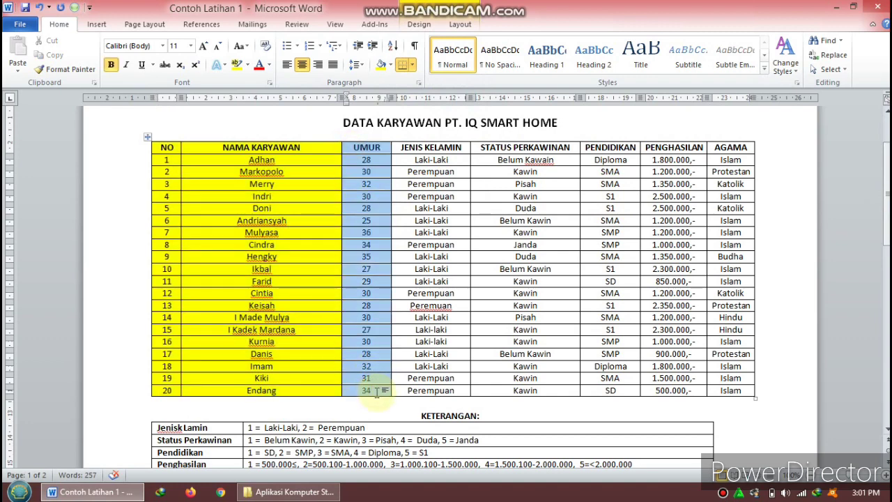
pyautogui.click(391, 64)
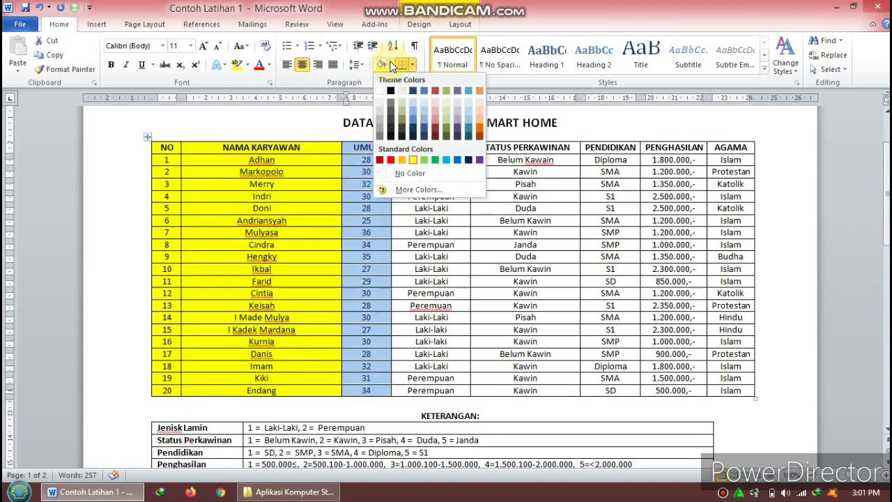
pyautogui.click(404, 106)
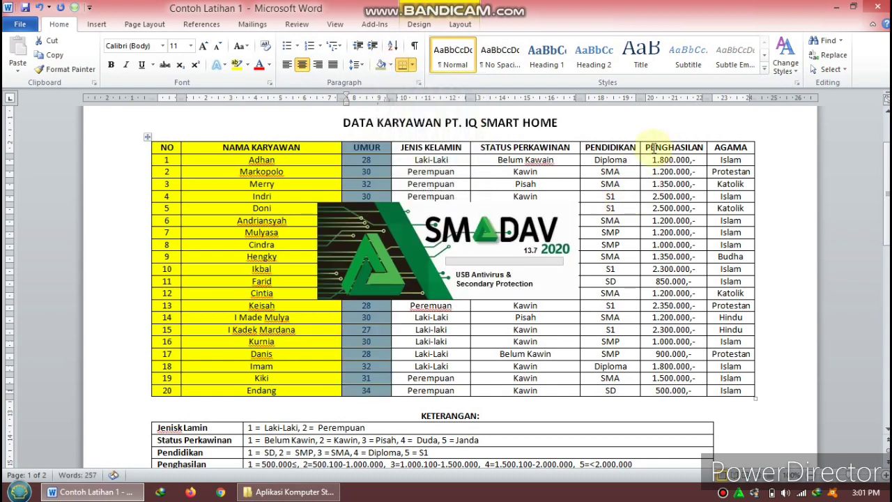
pyautogui.moveTo(646, 147); pyautogui.dragTo(687, 396)
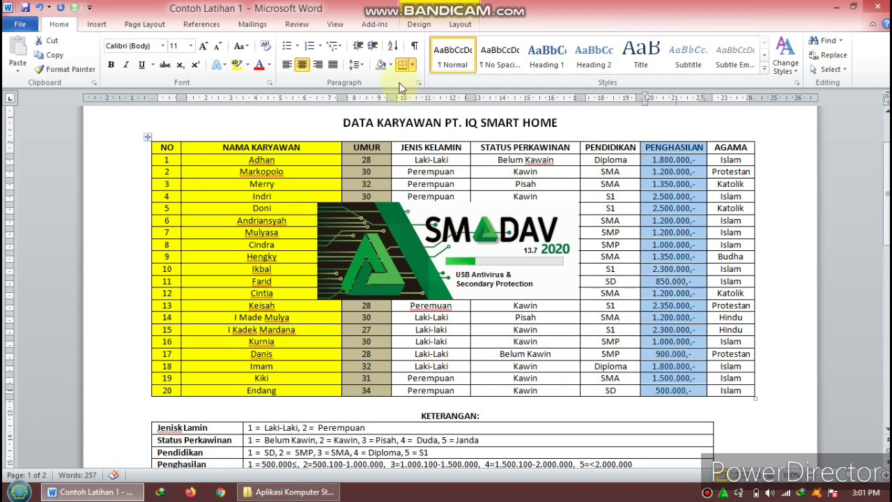
pyautogui.click(381, 65)
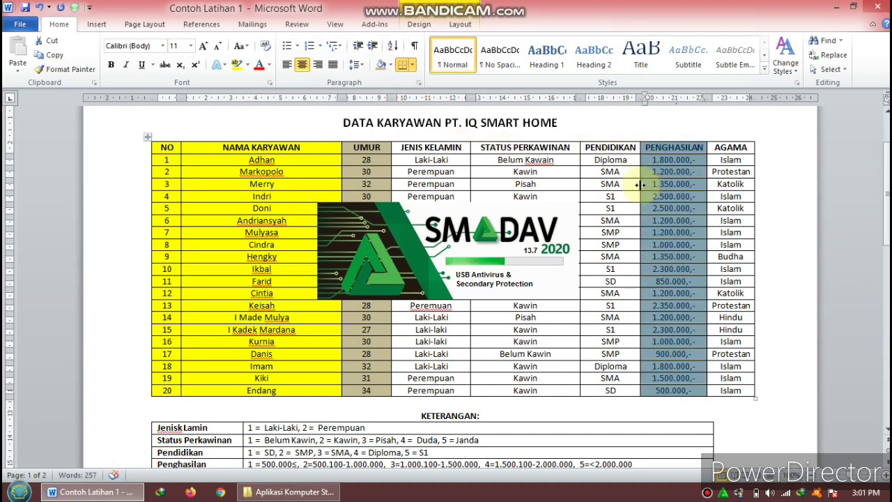
# Step: Correct the first row label of the KETERANGAN table to "Jenis kelamin"
pyautogui.scroll(-2, 536, 261)
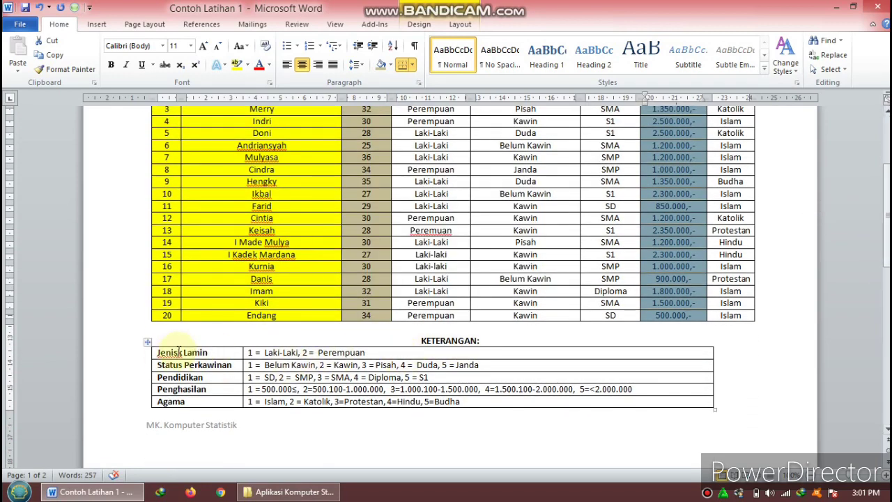
pyautogui.click(180, 352)
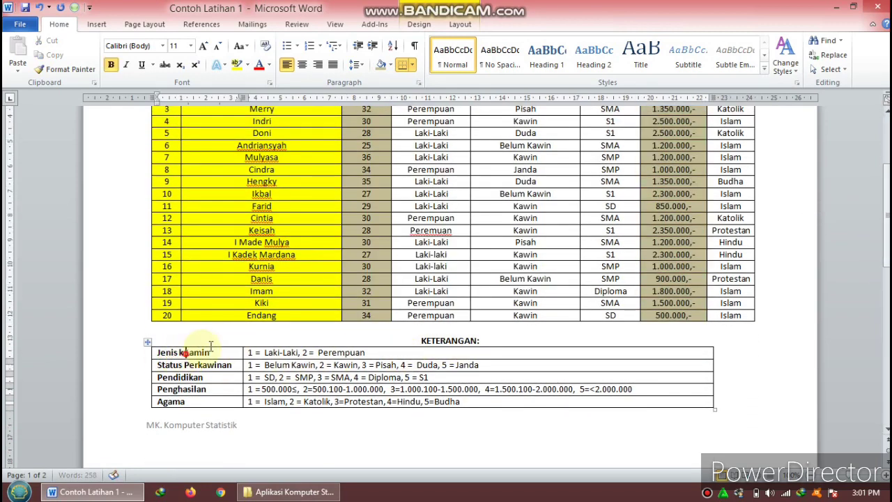
pyautogui.moveTo(186, 354); pyautogui.dragTo(194, 351)
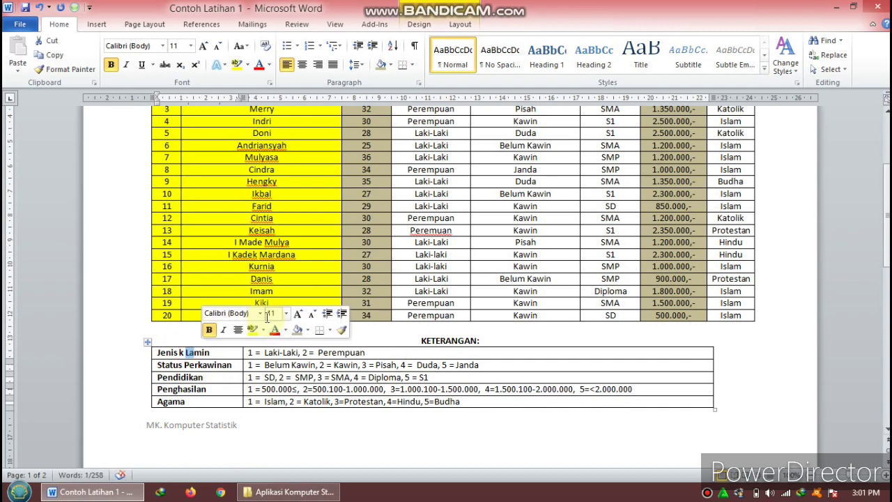
pyautogui.press('BackSpace')
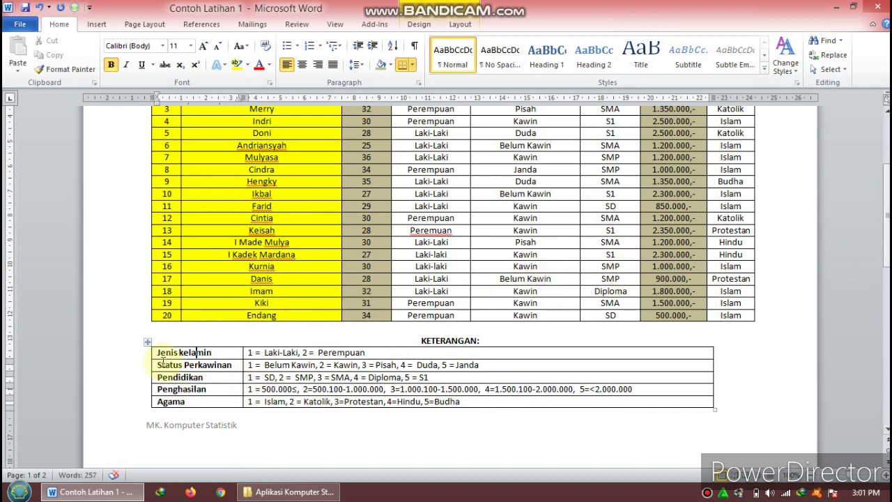
# Step: Review the KETERANGAN codes from Jenis kelamin to Agama, and the employee table's UMUR through AGAMA columns
pyautogui.moveTo(159, 352); pyautogui.dragTo(302, 352)
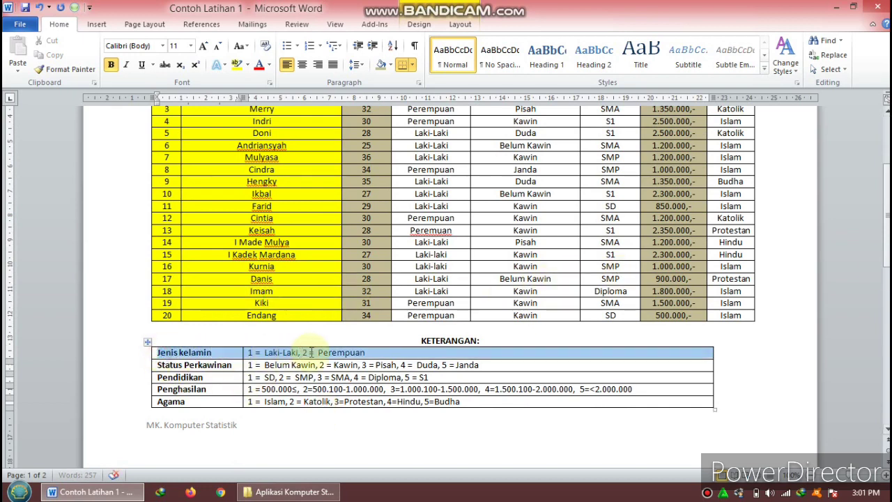
pyautogui.moveTo(159, 365); pyautogui.dragTo(327, 365)
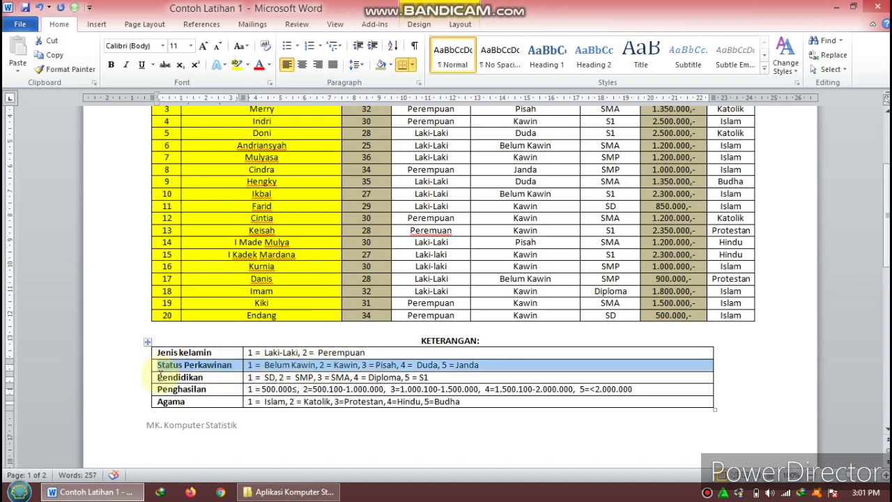
pyautogui.moveTo(159, 377); pyautogui.dragTo(265, 377)
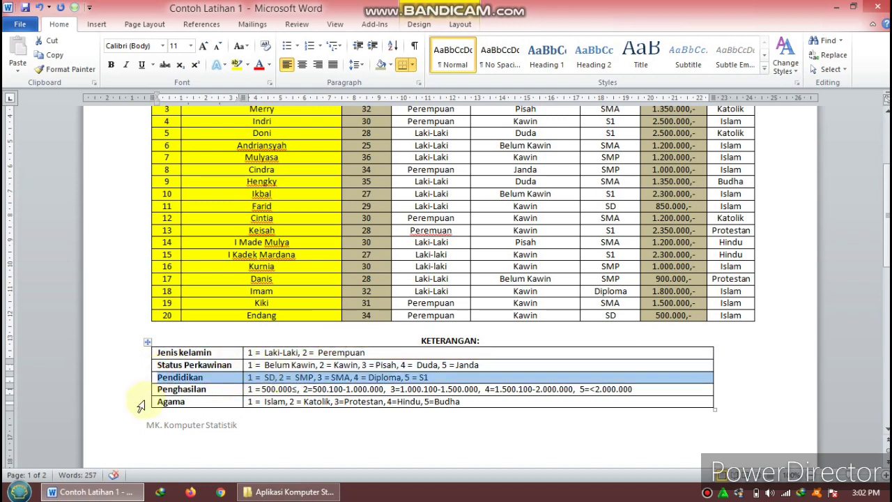
pyautogui.moveTo(161, 393); pyautogui.dragTo(237, 394)
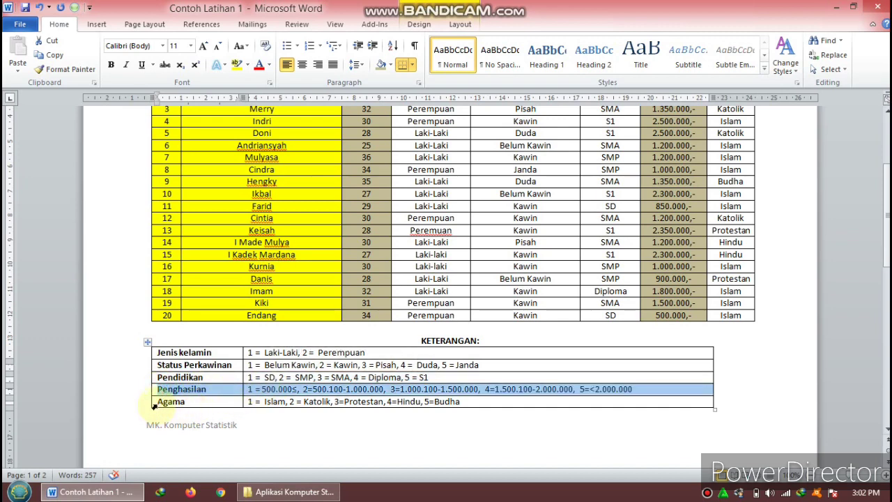
pyautogui.moveTo(155, 404); pyautogui.dragTo(309, 406)
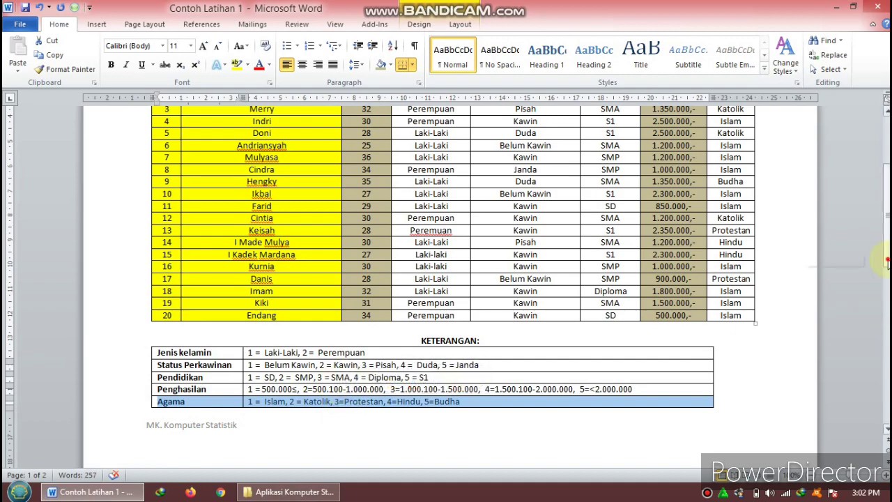
pyautogui.moveTo(886, 261); pyautogui.dragTo(886, 241)
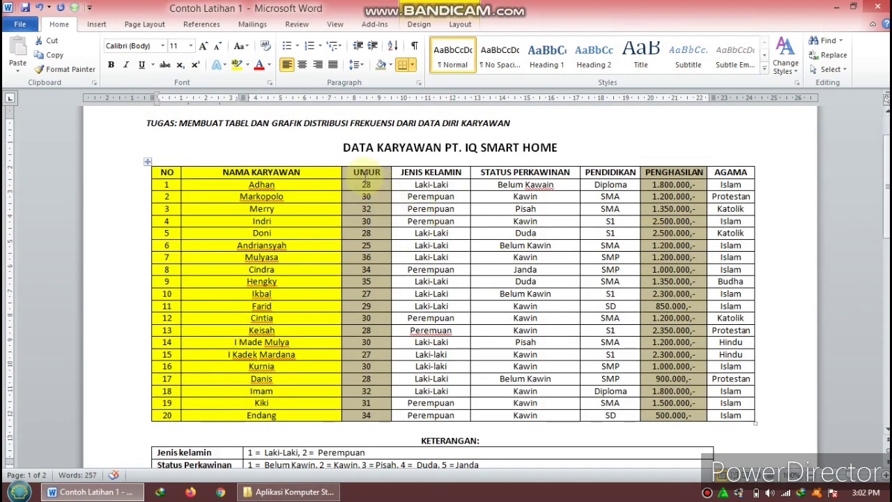
pyautogui.moveTo(365, 178); pyautogui.dragTo(735, 412)
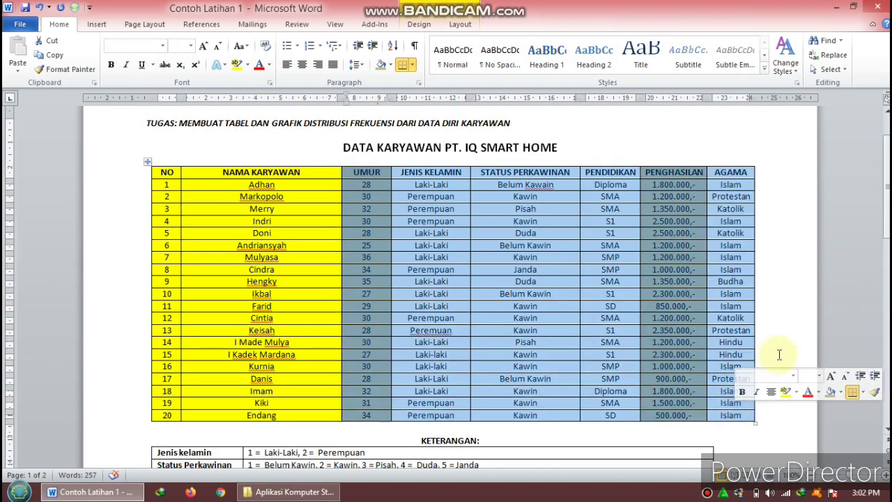
pyautogui.click(296, 475)
# Step: Launch Microsoft Excel 2010 with a blank workbook
pyautogui.click(19, 491)
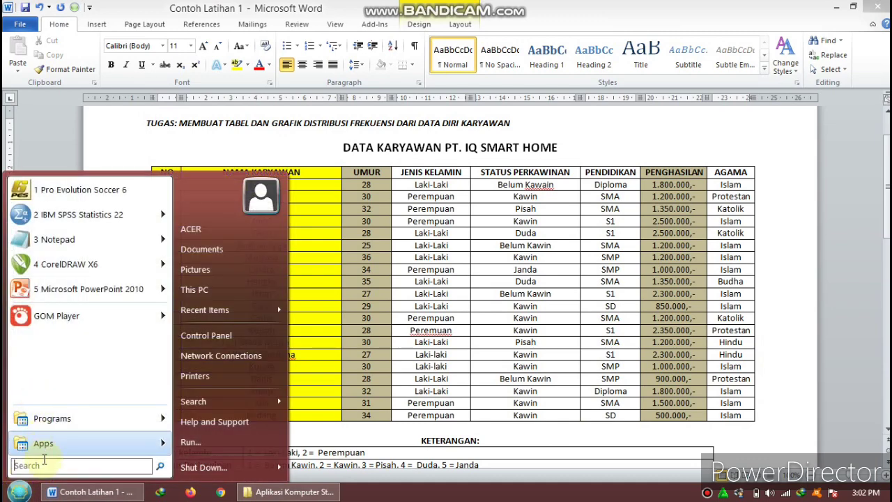
pyautogui.click(80, 419)
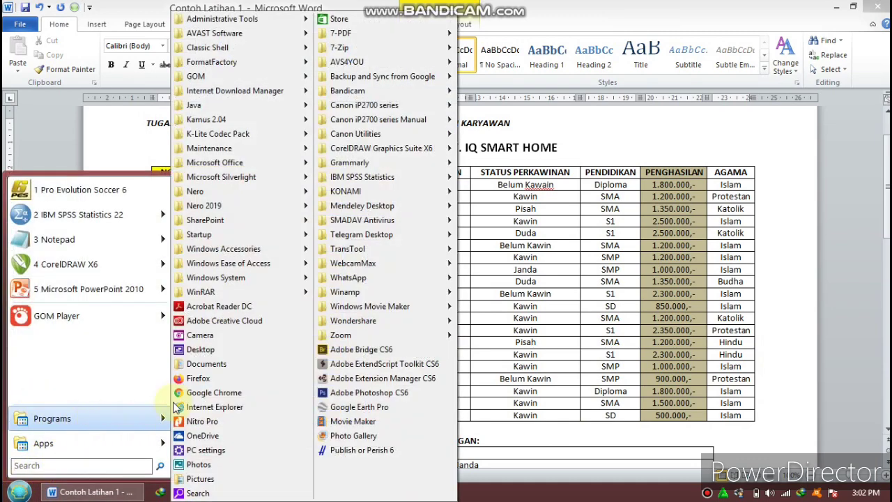
pyautogui.moveTo(294, 166)
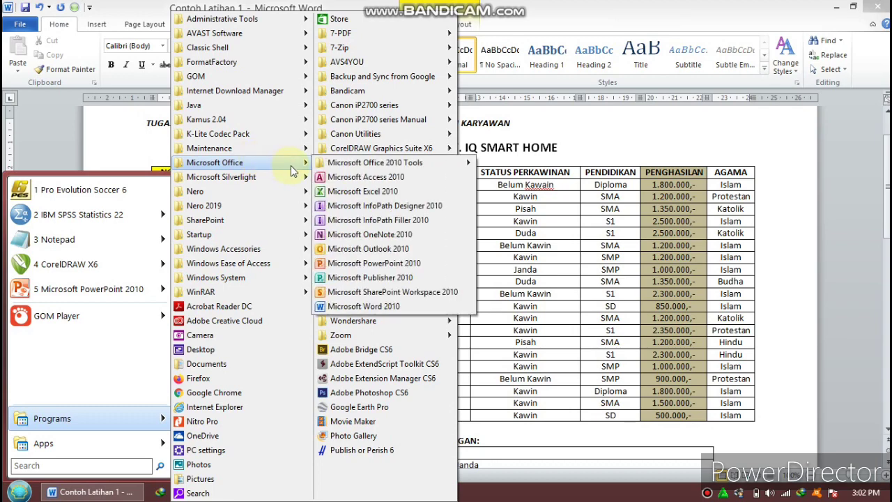
pyautogui.click(358, 195)
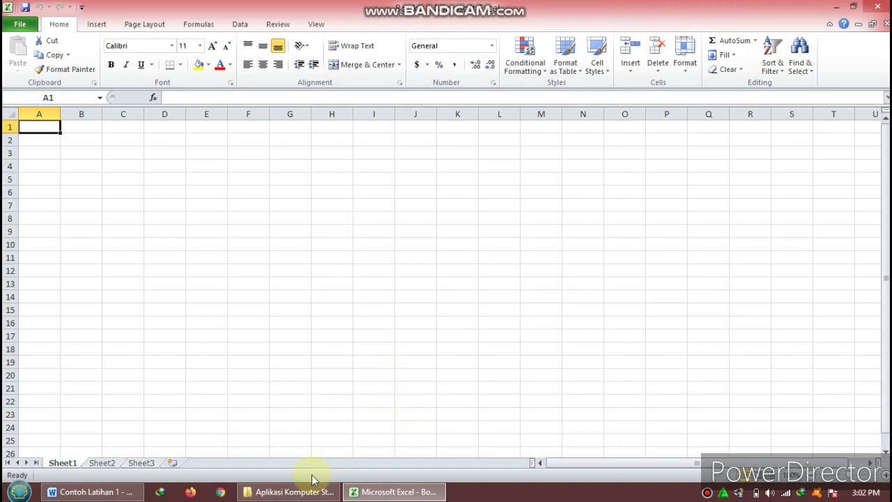
# Step: Switch back to the Word document and copy the employee table's UMUR through AGAMA columns, including headers and all 20 rows
pyautogui.click(91, 492)
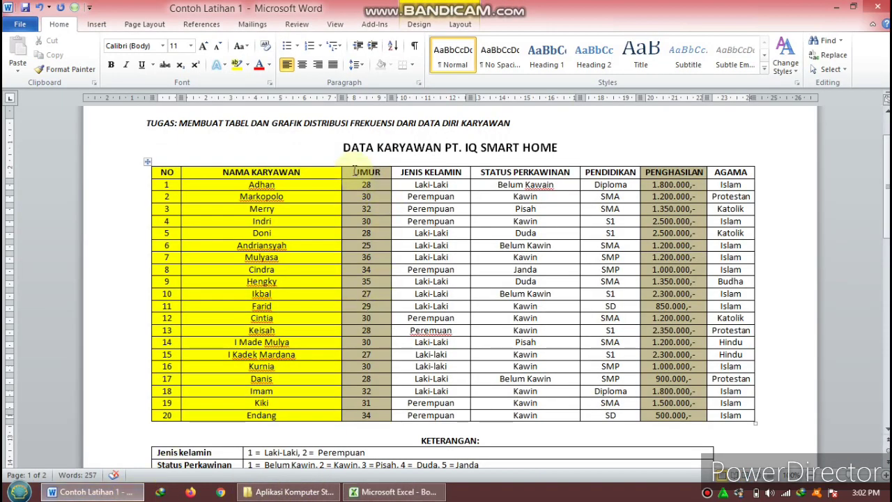
pyautogui.moveTo(355, 169); pyautogui.dragTo(737, 416)
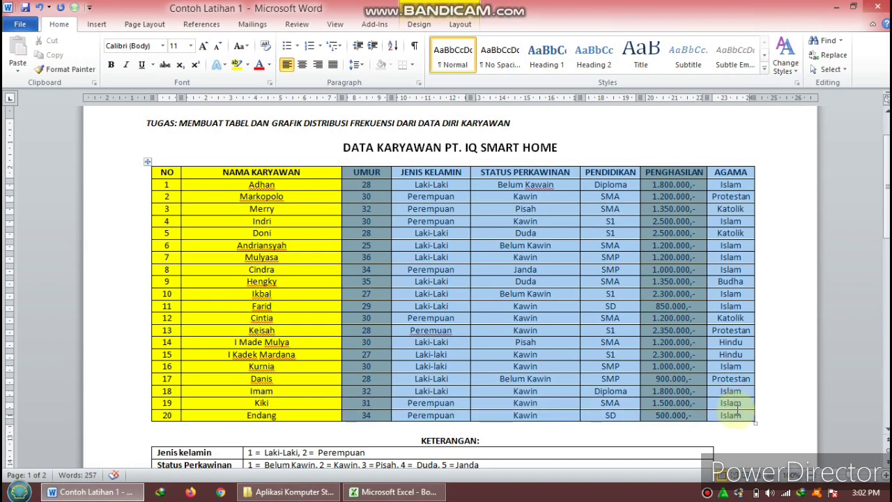
pyautogui.rightClick(442, 189)
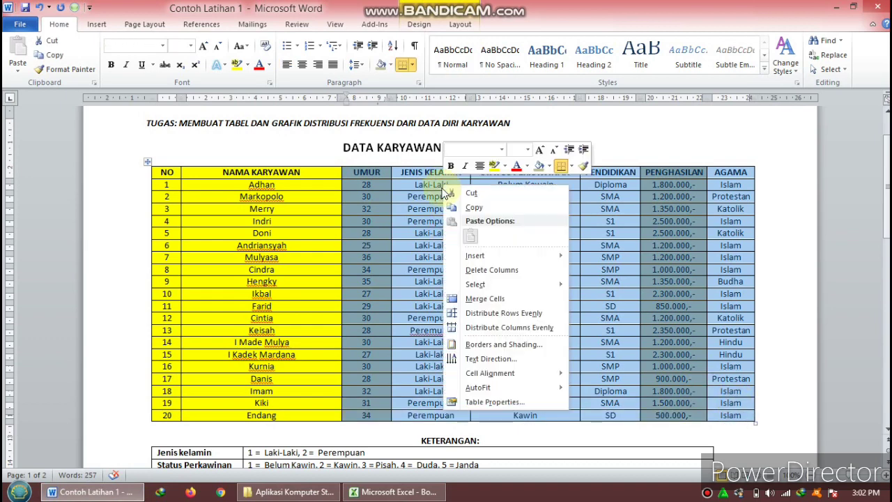
pyautogui.click(466, 208)
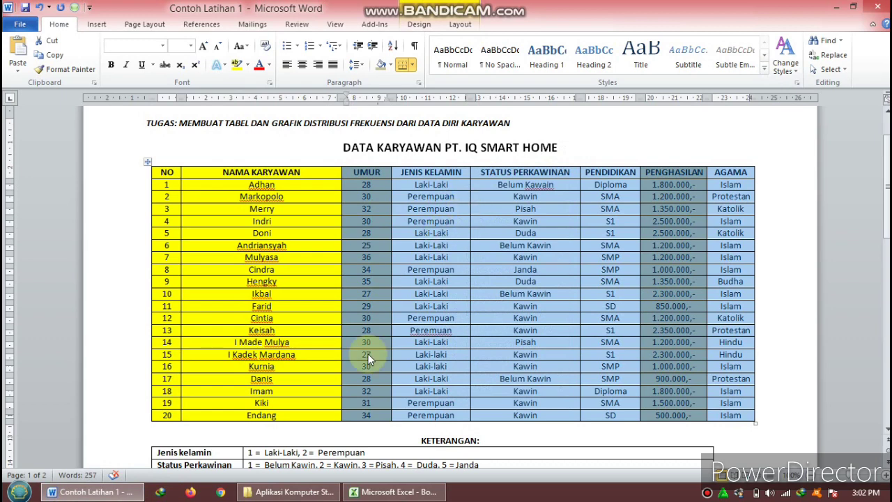
# Step: Switch to the Excel workbook and paste the copied columns at A1 of Sheet1, keeping the source formatting
pyautogui.click(396, 491)
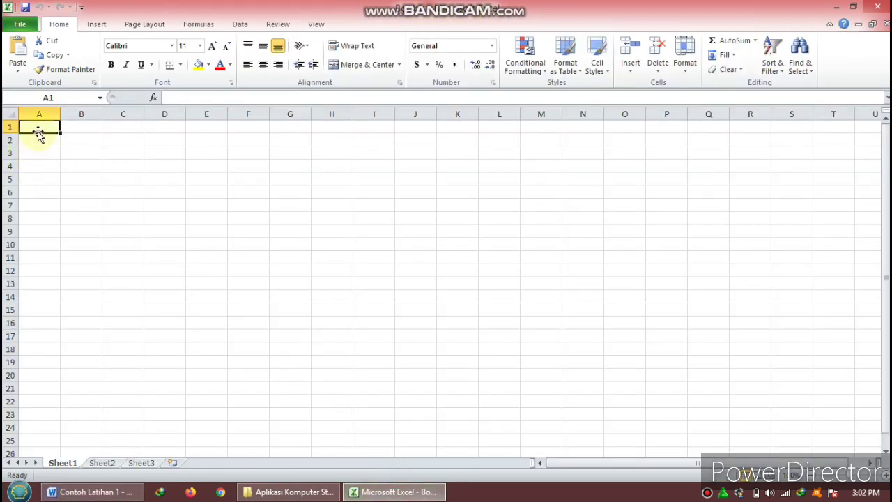
pyautogui.rightClick(38, 129)
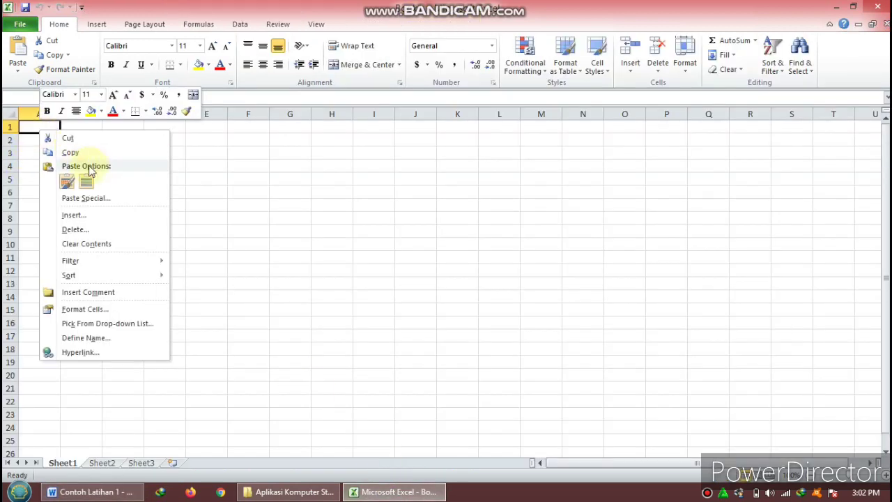
pyautogui.click(71, 183)
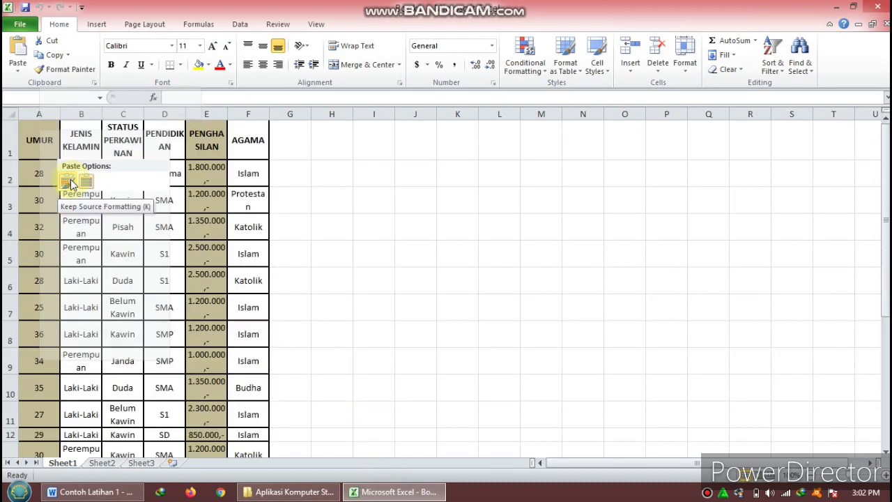
pyautogui.click(70, 183)
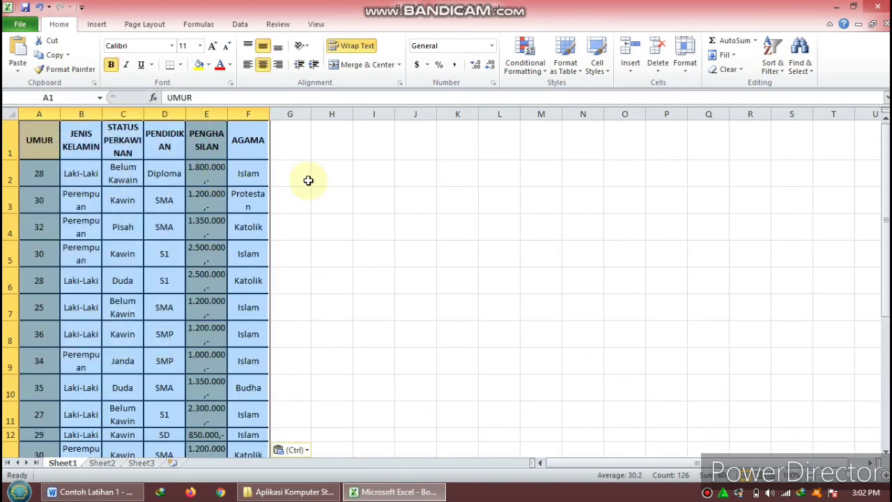
# Step: Widen columns B through F so their entries fit on one line, and autofit the height of row 2
pyautogui.click(314, 180)
pyautogui.moveTo(101, 113); pyautogui.dragTo(495, 118)
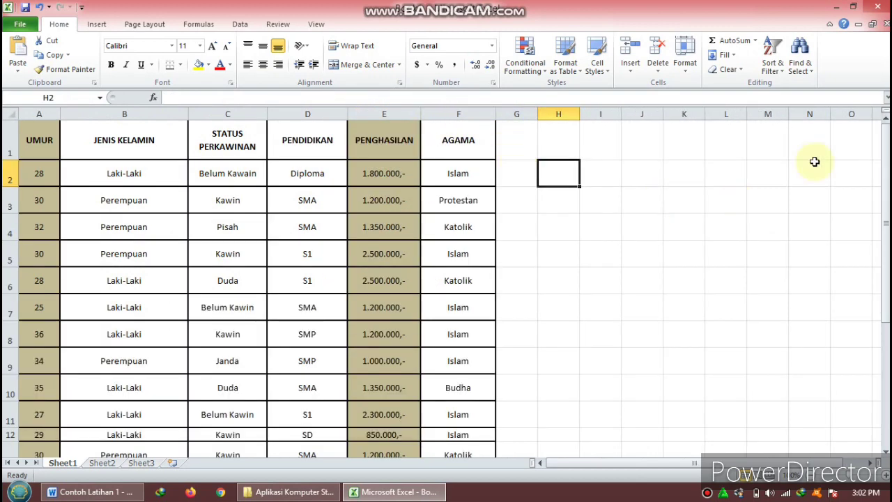
pyautogui.doubleClick(8, 186)
# Step: Give all rows of the pasted data A1:F21 one uniform, more compact row height
pyautogui.click(37, 155)
pyautogui.hotkey('ctrl', 'shift', 'End')
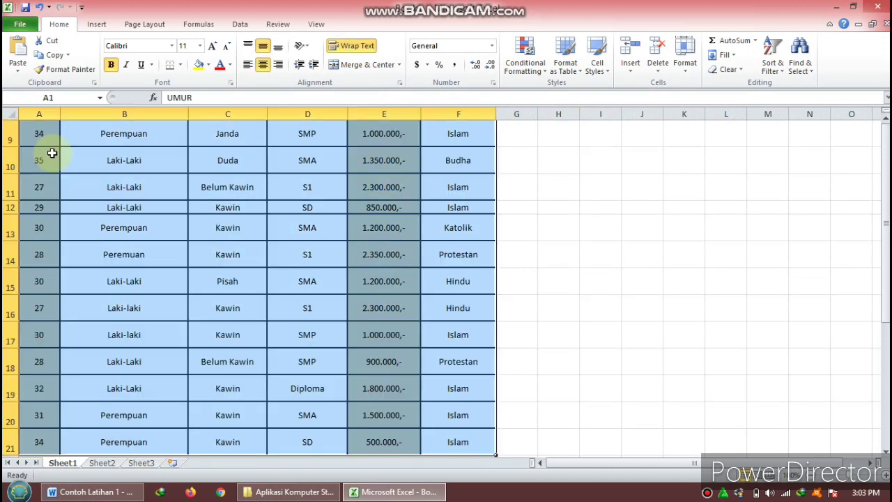
pyautogui.click(684, 61)
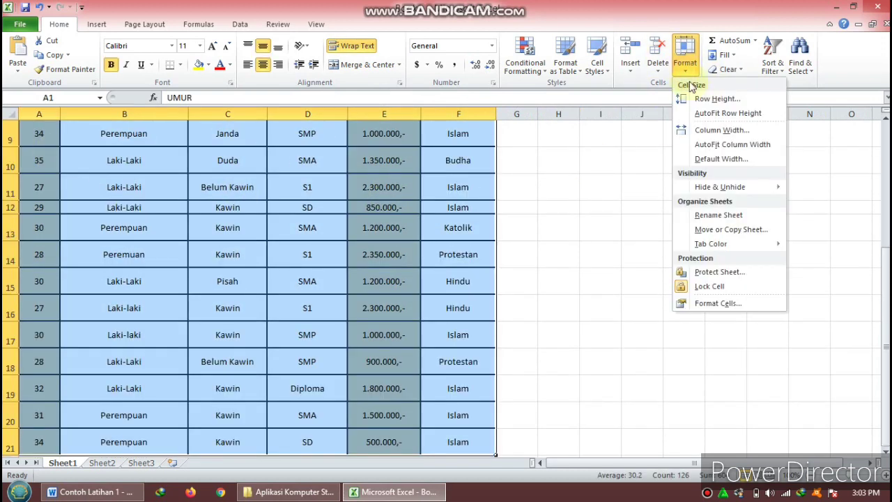
pyautogui.click(716, 99)
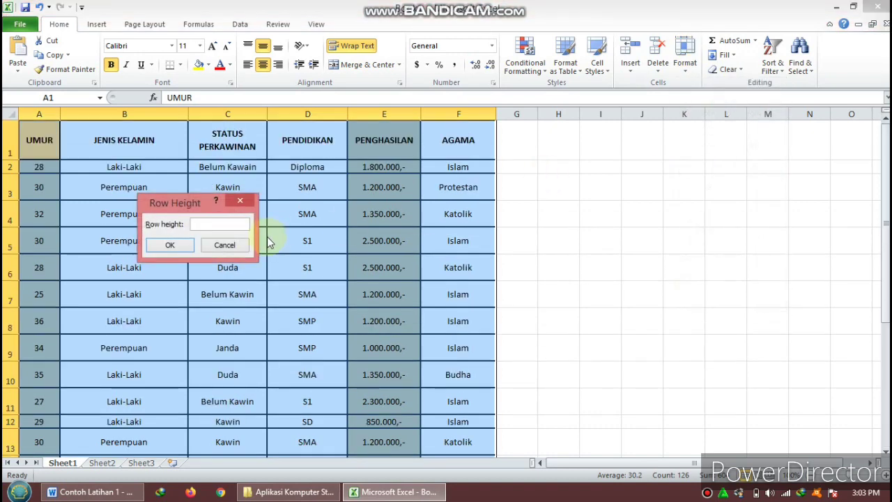
pyautogui.press('Return')
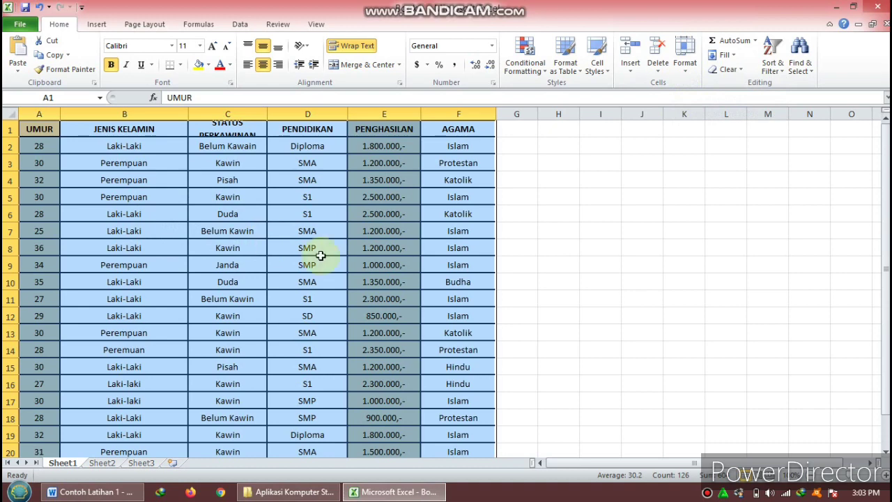
pyautogui.click(561, 197)
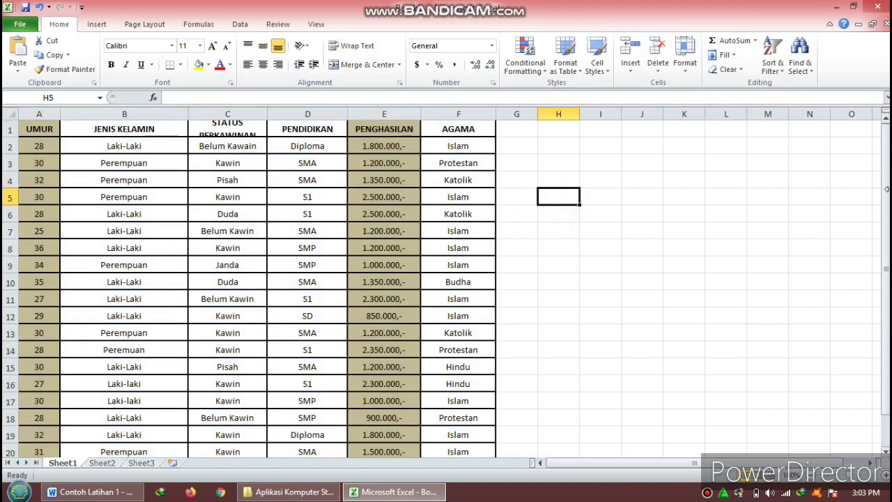
# Step: Switch to the Word document and copy the whole KETERANGAN code table, from Jenis kelamin through Agama
pyautogui.moveTo(884, 188); pyautogui.dragTo(885, 193)
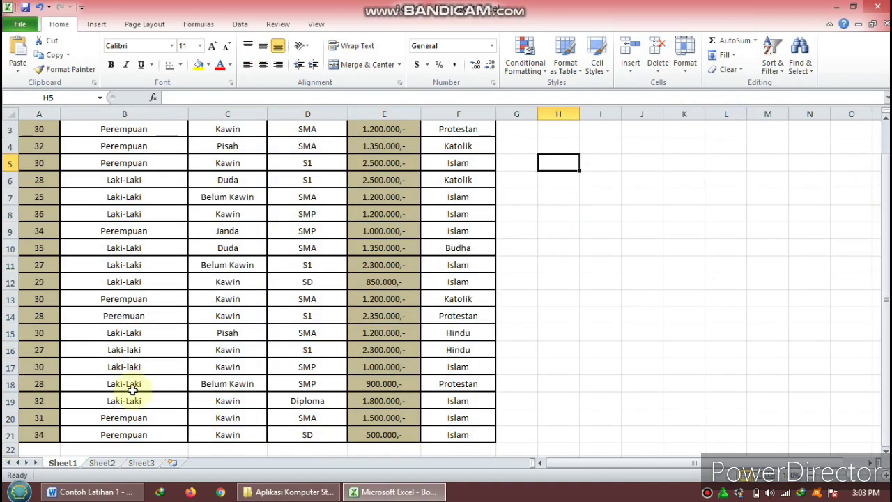
pyautogui.click(96, 492)
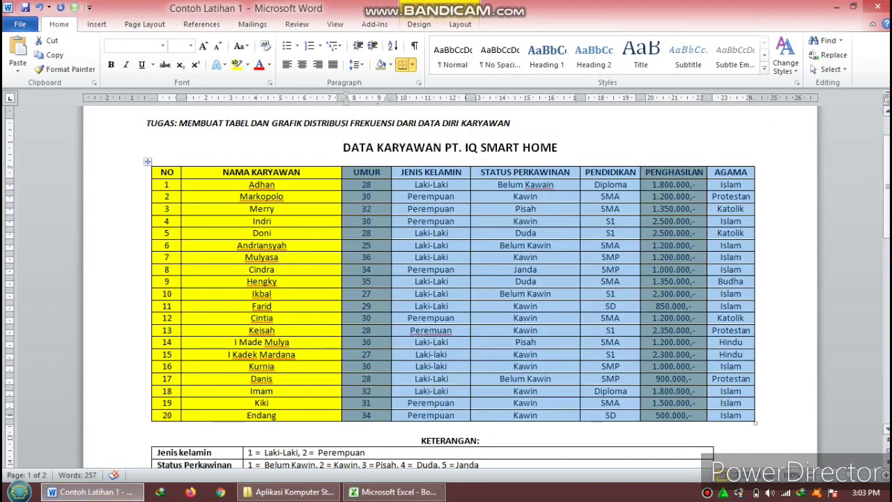
pyautogui.moveTo(886, 166); pyautogui.dragTo(886, 186)
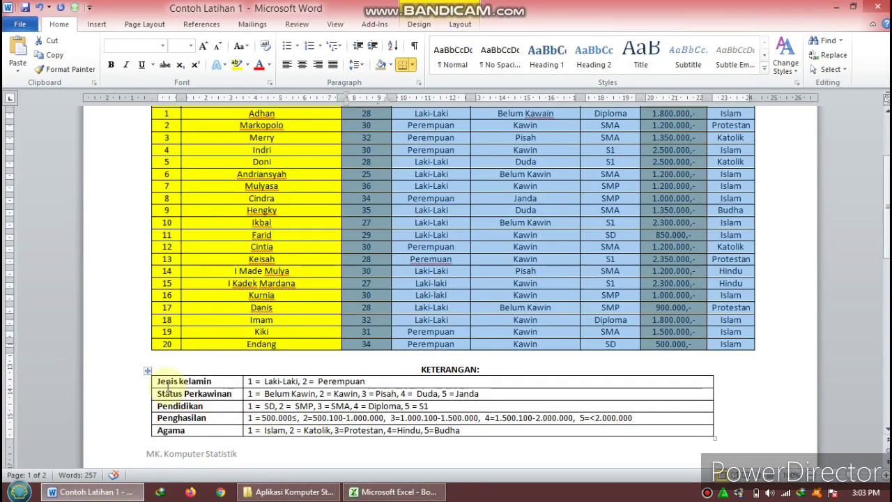
pyautogui.moveTo(161, 382); pyautogui.dragTo(388, 425)
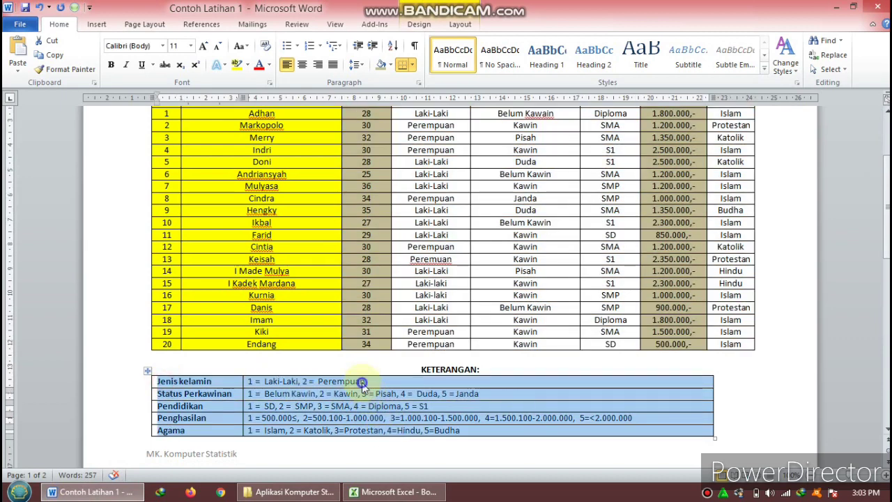
pyautogui.rightClick(362, 382)
pyautogui.click(383, 178)
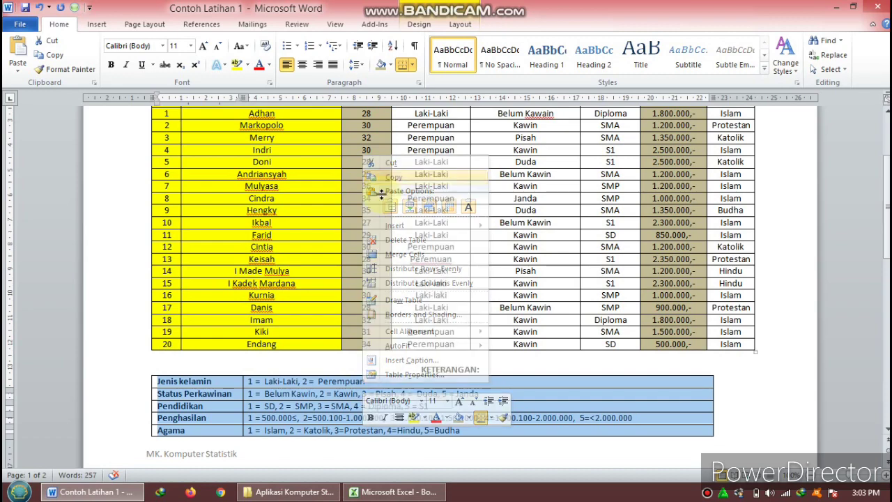
# Step: Switch to the Excel workbook and paste the copied KETERANGAN table at H1 of Sheet1
pyautogui.hotkey('alt', 'Tab')
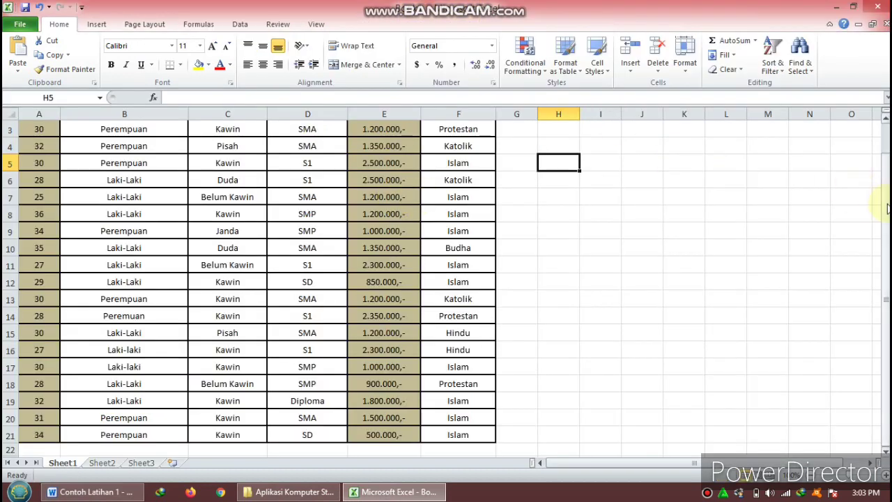
pyautogui.moveTo(886, 142); pyautogui.dragTo(886, 129)
pyautogui.click(569, 135)
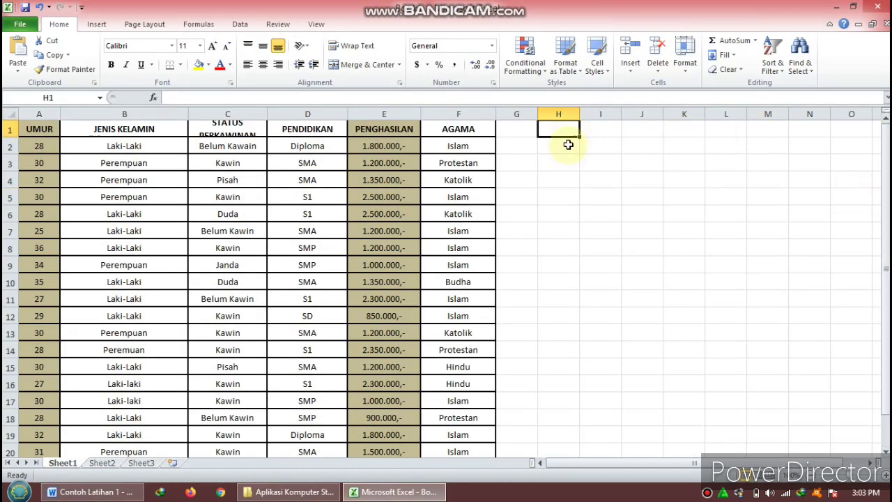
pyautogui.hotkey('ctrl', 'v')
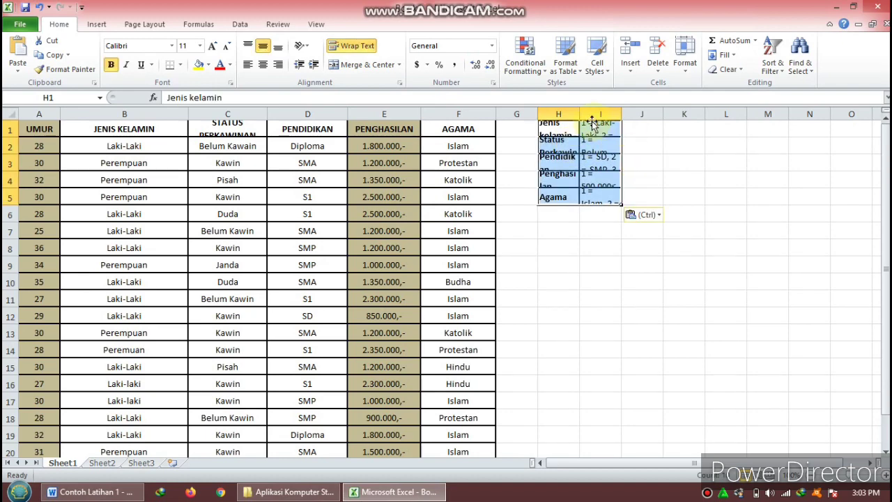
# Step: Widen column H for the legend labels and autofit column I to its code descriptions
pyautogui.moveTo(578, 113); pyautogui.dragTo(605, 113)
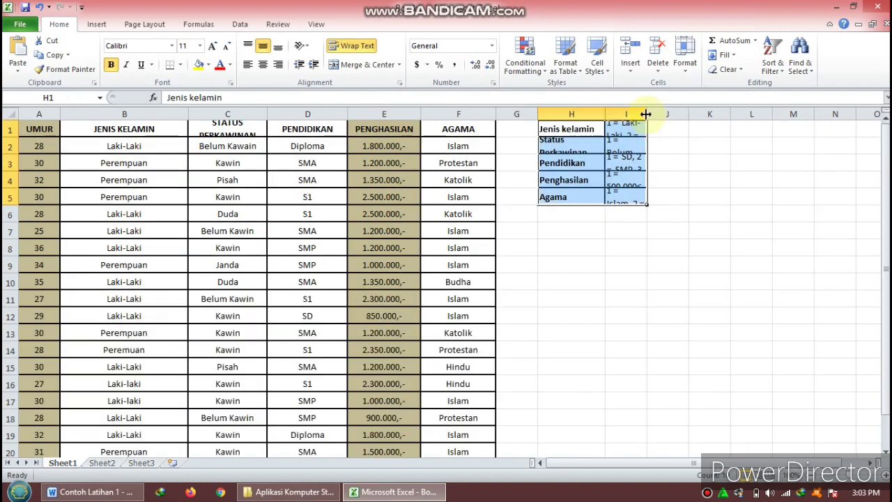
pyautogui.doubleClick(645, 114)
pyautogui.click(701, 233)
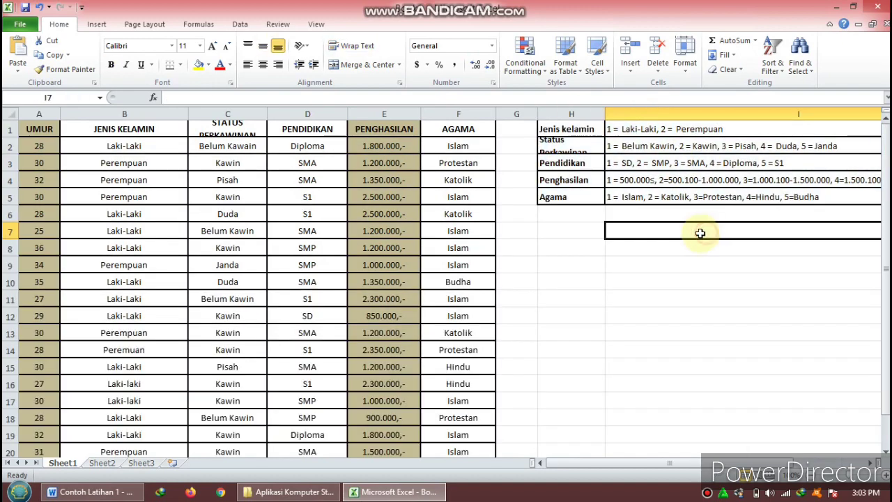
pyautogui.moveTo(886, 280); pyautogui.dragTo(883, 198)
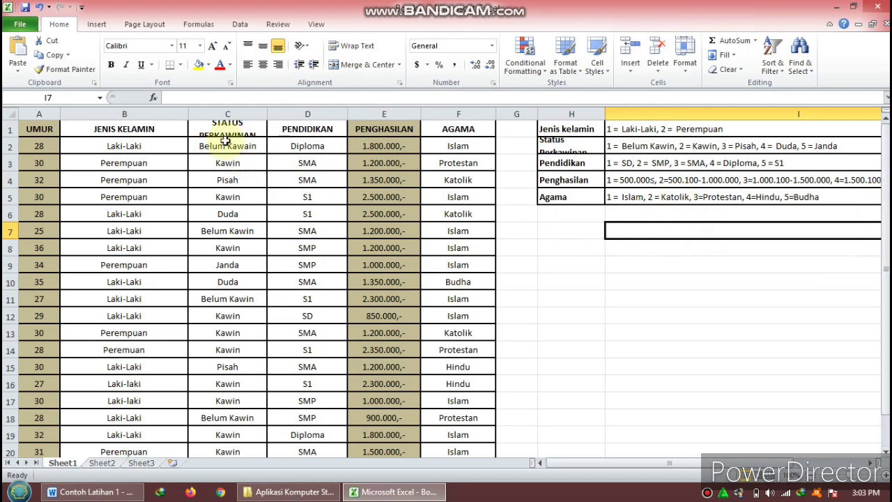
# Step: Replace the Laki-Laki entry in B2 of the JENIS KELAMIN column with its legend code 1
pyautogui.click(144, 147)
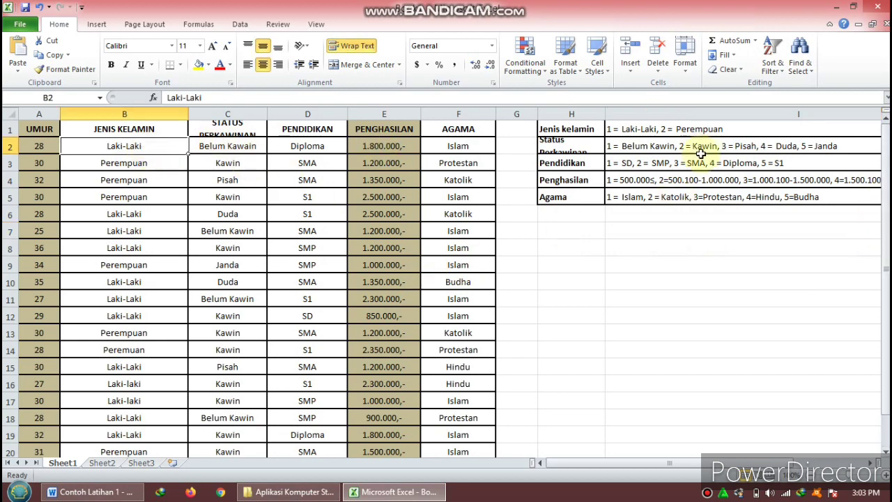
pyautogui.click(648, 131)
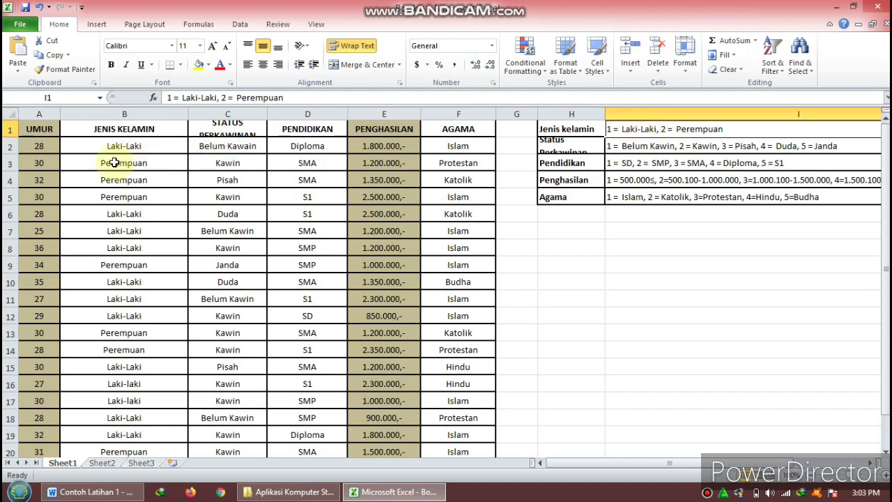
pyautogui.click(139, 148)
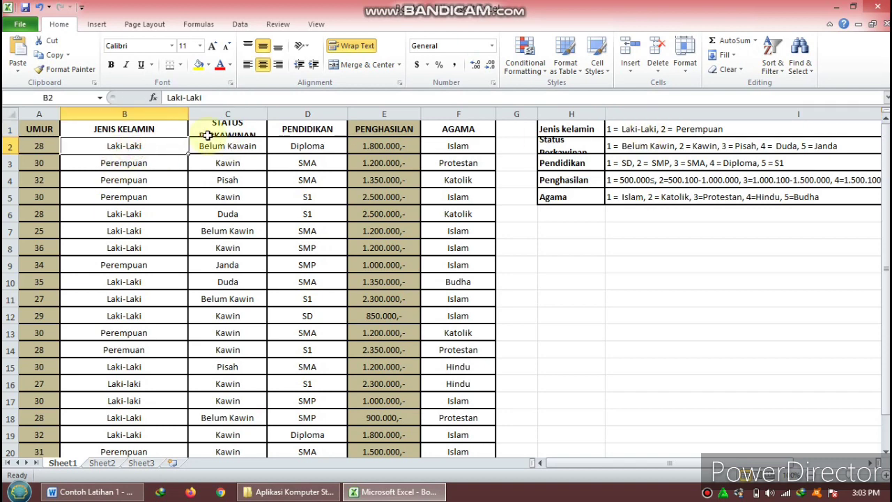
pyautogui.write('1')
pyautogui.press('Return')
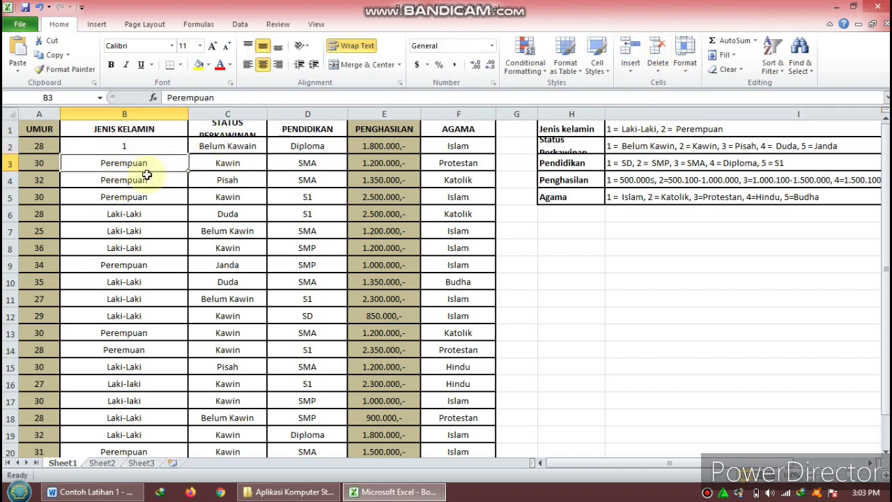
pyautogui.click(662, 128)
pyautogui.press('F2')
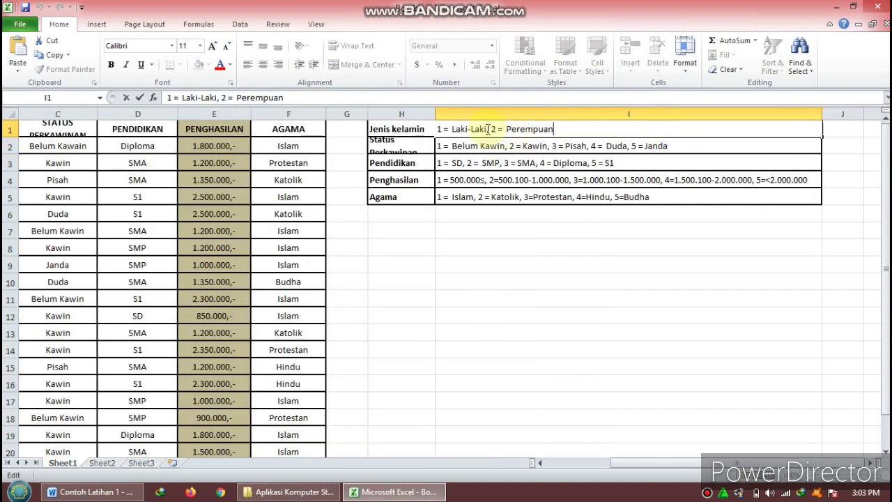
pyautogui.press('Escape')
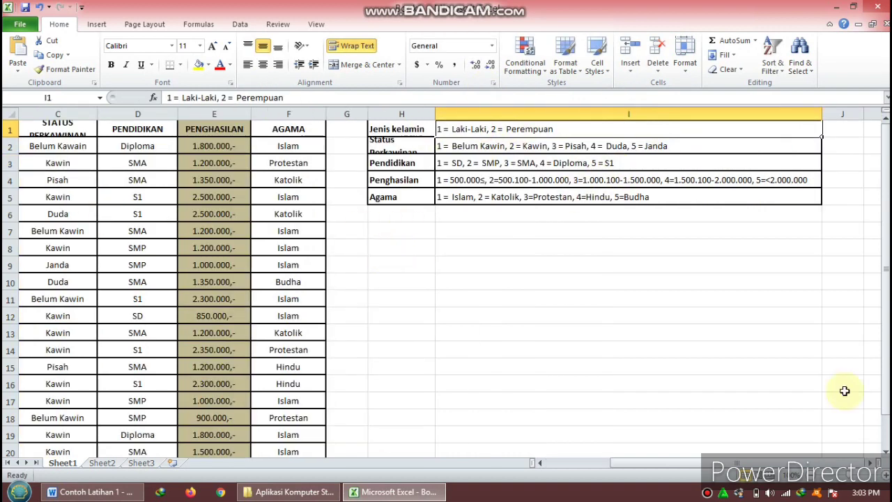
pyautogui.moveTo(761, 463); pyautogui.dragTo(554, 465)
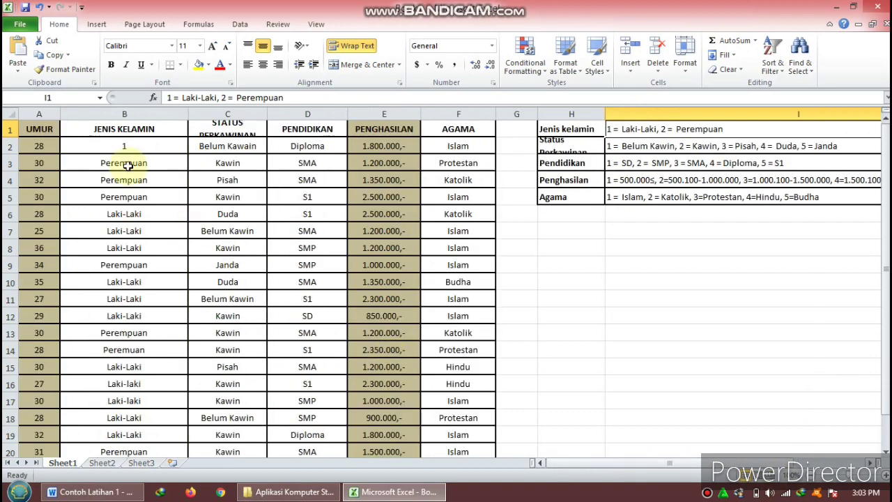
# Step: Replace the Laki-Laki entries in B6:B8 and B10:B12 with the code 1
pyautogui.click(135, 217)
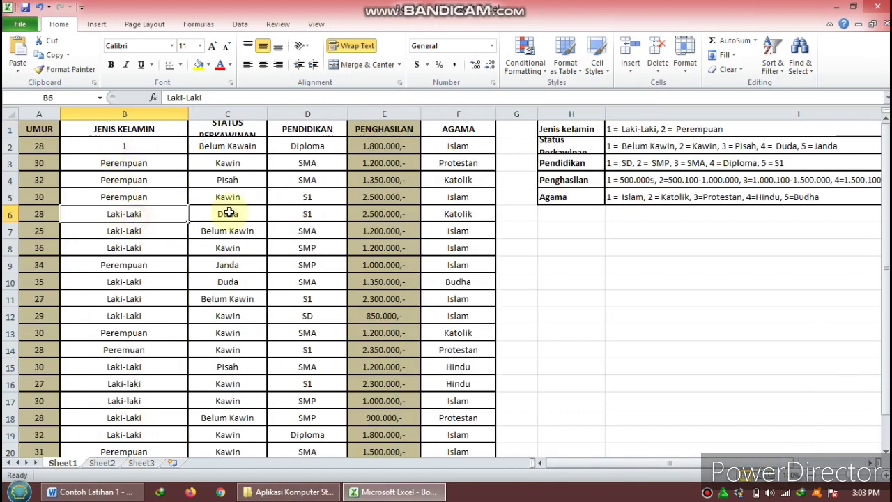
pyautogui.write('1')
pyautogui.press('Return')
pyautogui.write('1')
pyautogui.press('Return')
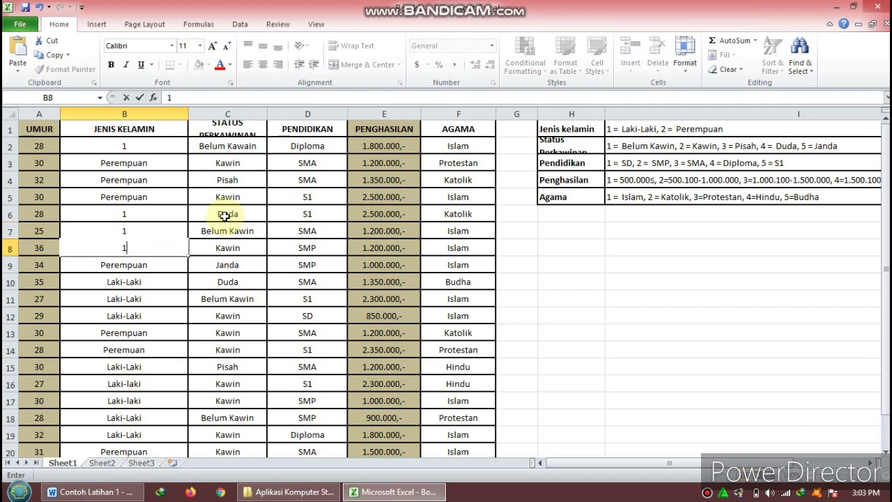
pyautogui.write('1')
pyautogui.press('Return')
pyautogui.press('Return')
pyautogui.write('1')
pyautogui.press('Return')
pyautogui.write('1')
pyautogui.press('Return')
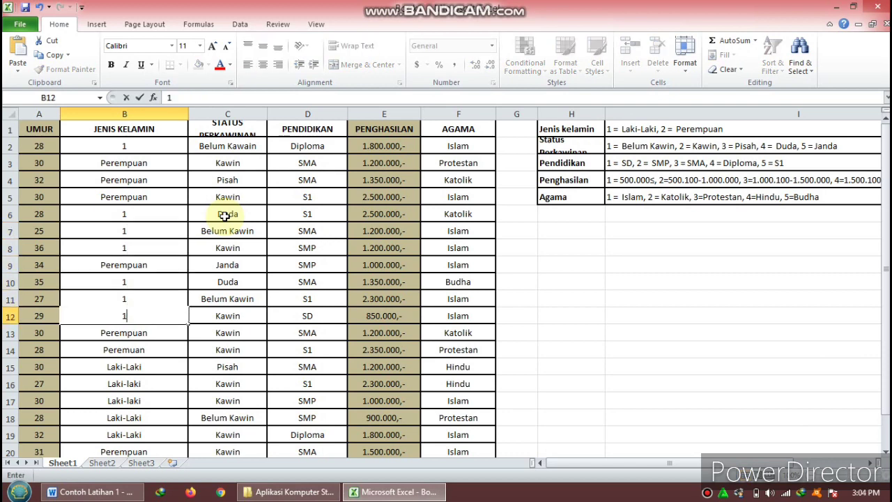
pyautogui.write('1')
pyautogui.press('Return')
# Step: Replace the remaining Laki-Laki entries in B15:B19 with the code 1
pyautogui.press('Return')
pyautogui.press('Return')
pyautogui.write('1')
pyautogui.press('Return')
pyautogui.write('1')
pyautogui.press('Return')
pyautogui.write('1')
pyautogui.press('Return')
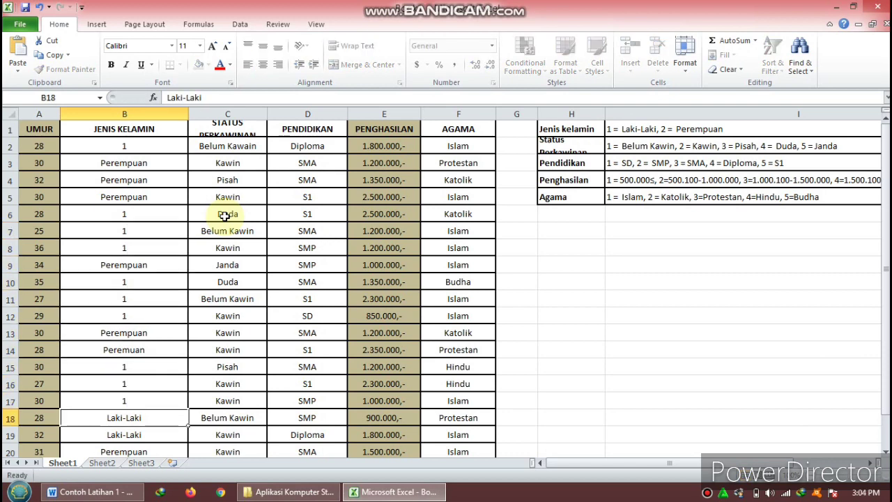
pyautogui.write('1 1')
pyautogui.press('Return')
pyautogui.press('Return')
pyautogui.press('Return')
# Step: Return to the start of the JENIS KELAMIN column and replace the Perempuan entries in B3:B5 with the code 2
pyautogui.press('Up')
pyautogui.press('Up')
pyautogui.press('Up')
pyautogui.press('Up')
pyautogui.press('Up')
pyautogui.press('Up')
pyautogui.press('Up')
pyautogui.press('Up')
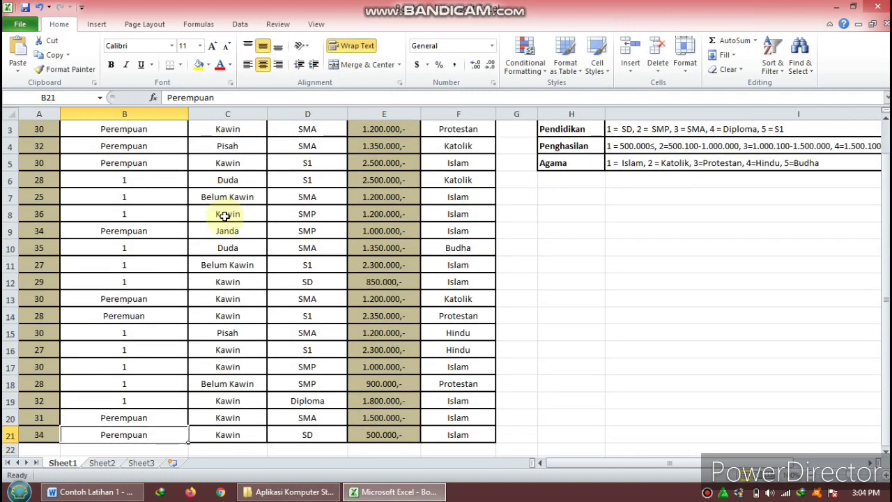
pyautogui.press('Up')
pyautogui.press('Up')
pyautogui.press('Up')
pyautogui.press('Up')
pyautogui.press('Up')
pyautogui.press('Up')
pyautogui.press('Up')
pyautogui.press('Up')
pyautogui.press('Up')
pyautogui.press('Up')
pyautogui.press('Up')
pyautogui.press('Up')
pyautogui.press('Up')
pyautogui.press('Down')
pyautogui.press('Down')
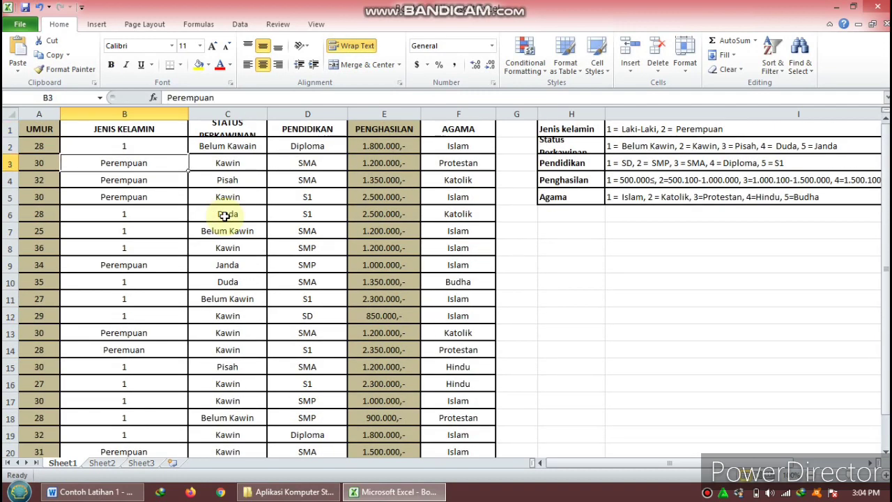
pyautogui.write('2')
pyautogui.press('Return')
pyautogui.write('2')
pyautogui.press('Return')
pyautogui.write('2')
pyautogui.press('Return')
# Step: Replace the remaining Perempuan entries in B9, B13:B14 and B20:B21 with the code 2
pyautogui.press('Return')
pyautogui.press('Return')
pyautogui.press('Return')
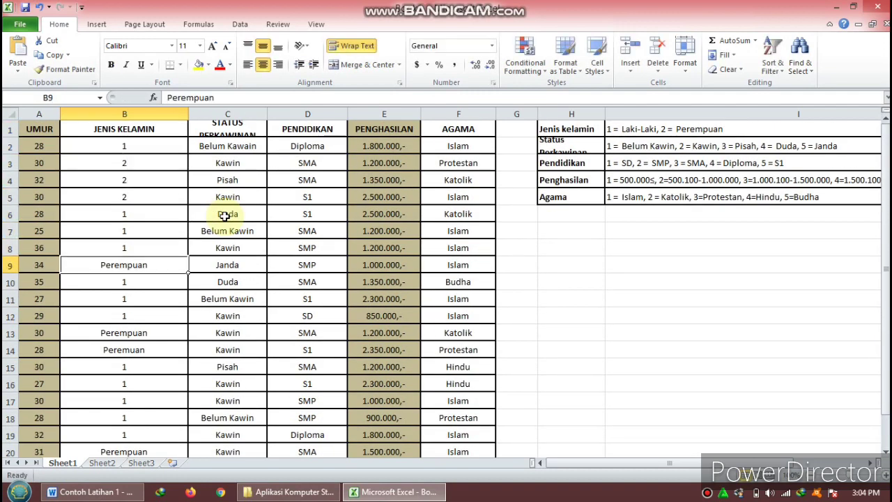
pyautogui.write('2')
pyautogui.press('Return')
pyautogui.press('Return')
pyautogui.press('Return')
pyautogui.press('Return')
pyautogui.write('2')
pyautogui.press('Return')
pyautogui.write('2')
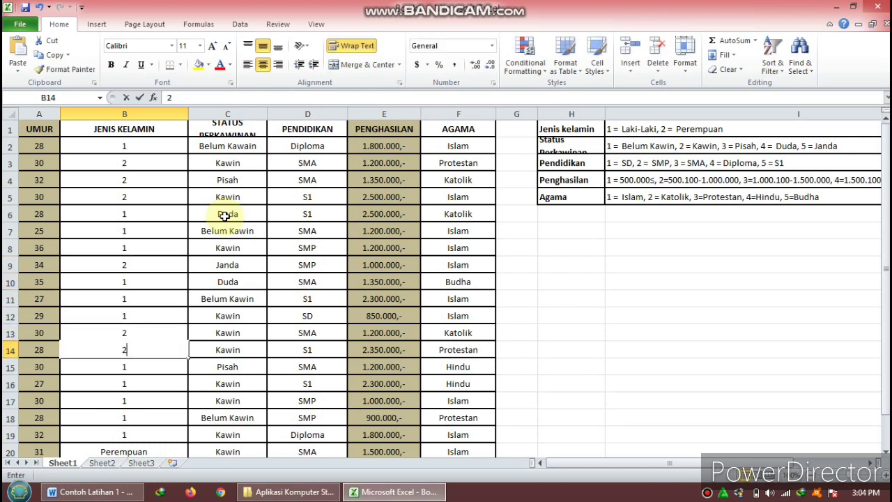
pyautogui.press('Return')
pyautogui.press('Return')
pyautogui.press('Return')
pyautogui.press('Return')
pyautogui.press('Return')
pyautogui.press('Return')
pyautogui.write('2')
pyautogui.press('Return')
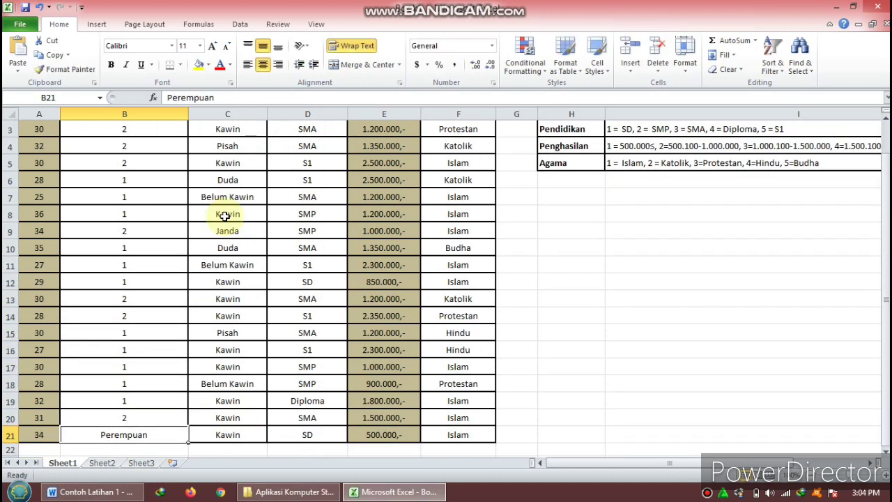
pyautogui.write('2')
pyautogui.press('Right')
# Step: Replace the STATUS PERKAWINAN entries in C2:C4 with their legend codes 1, 2 and 3
pyautogui.press('Up')
pyautogui.press('Up')
pyautogui.press('Up')
pyautogui.press('Up')
pyautogui.press('Up')
pyautogui.press('Up')
pyautogui.press('Up')
pyautogui.press('Up')
pyautogui.press('Up')
pyautogui.press('Up')
pyautogui.press('Up')
pyautogui.press('Up')
pyautogui.press('Up')
pyautogui.press('Up')
pyautogui.press('Up')
pyautogui.press('Up')
pyautogui.press('Up')
pyautogui.press('Up')
pyautogui.press('Up')
pyautogui.press('Up')
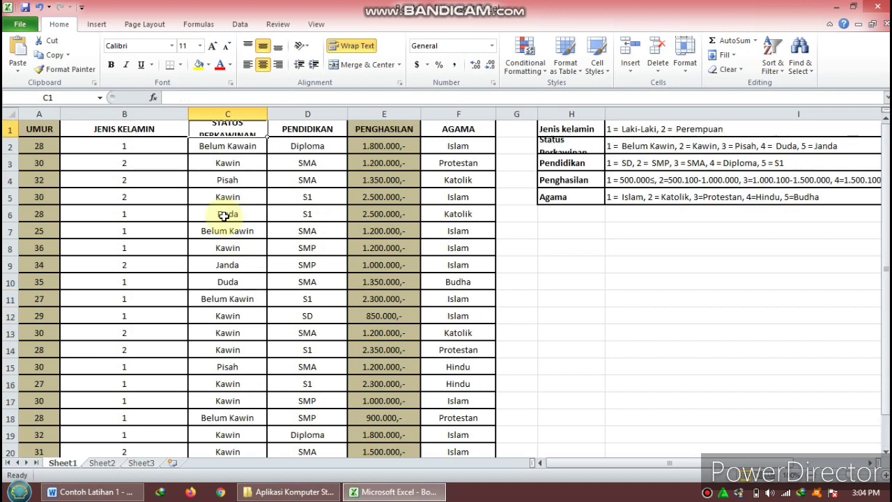
pyautogui.click(588, 146)
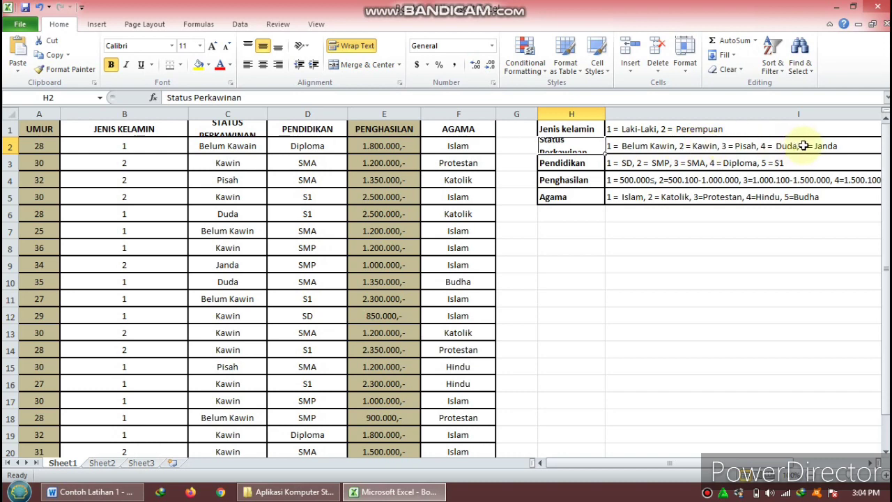
pyautogui.click(258, 150)
pyautogui.write('1')
pyautogui.press('Return')
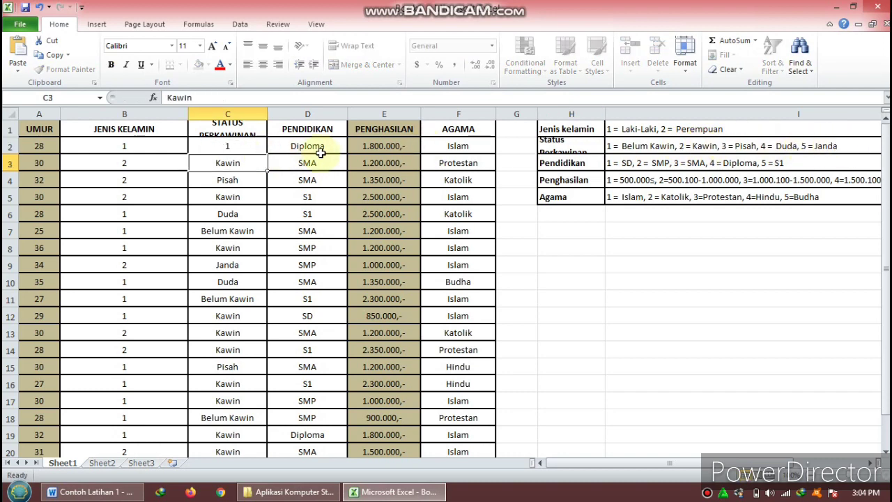
pyautogui.write('2')
pyautogui.press('Return')
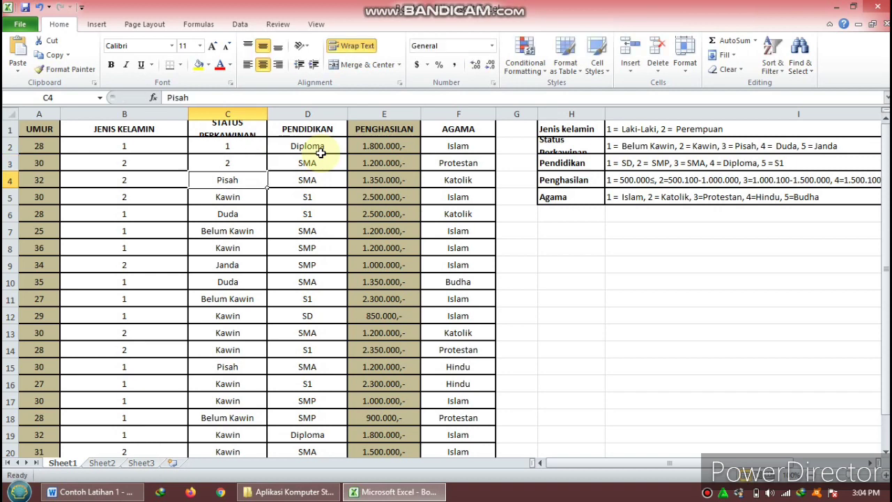
pyautogui.write('3')
pyautogui.press('Return')
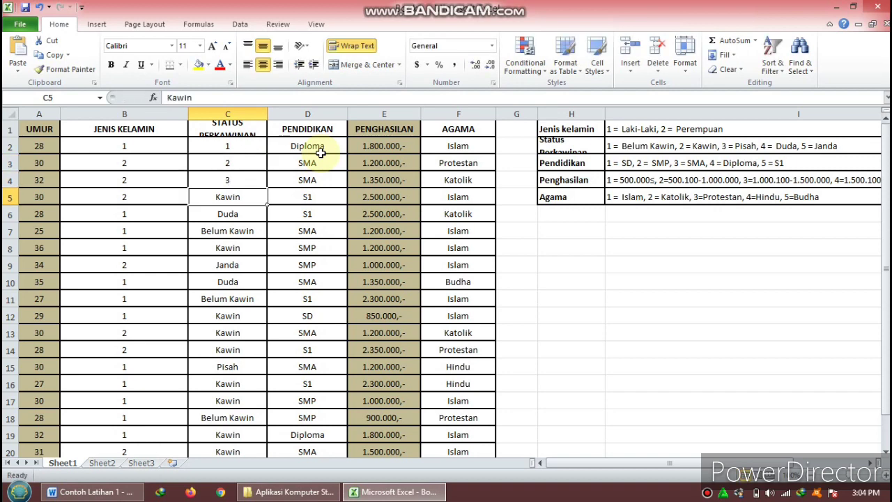
# Step: Replace the STATUS PERKAWINAN entries in C5:C8 with the codes 2, 4, 1 and 2
pyautogui.write('2')
pyautogui.press('Return')
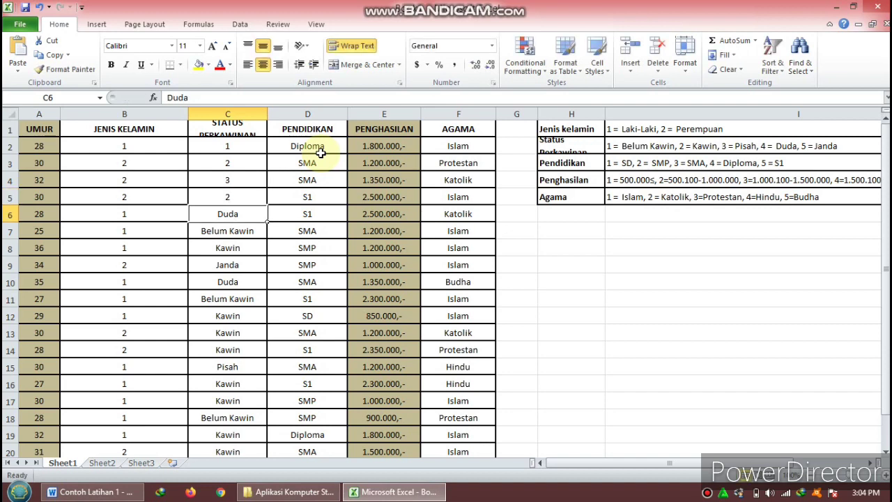
pyautogui.write('4')
pyautogui.press('Return')
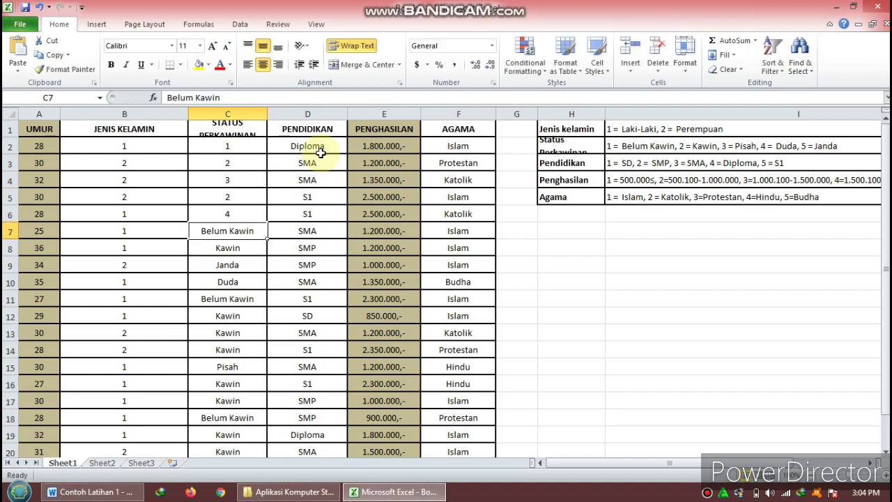
pyautogui.write('1')
pyautogui.press('Return')
pyautogui.write('2')
pyautogui.press('Return')
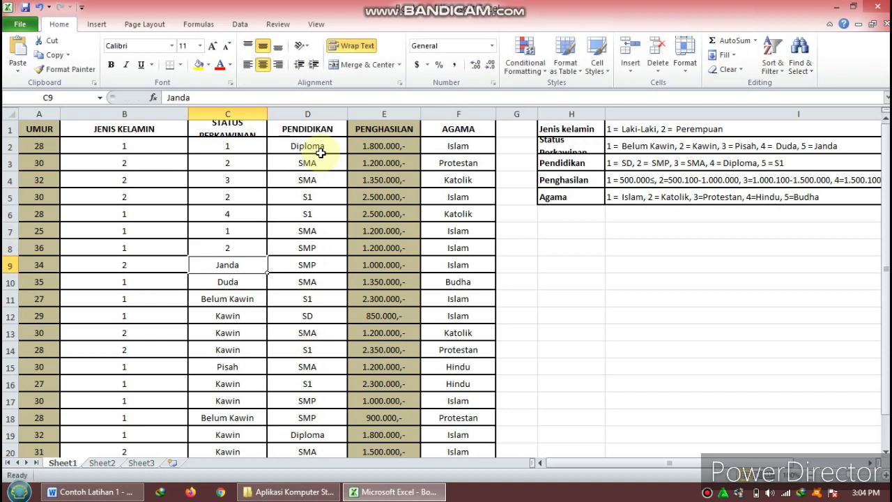
# Step: Replace the STATUS PERKAWINAN entries in C9:C11 with the codes 5, 4 and 1
pyautogui.write('5')
pyautogui.press('Return')
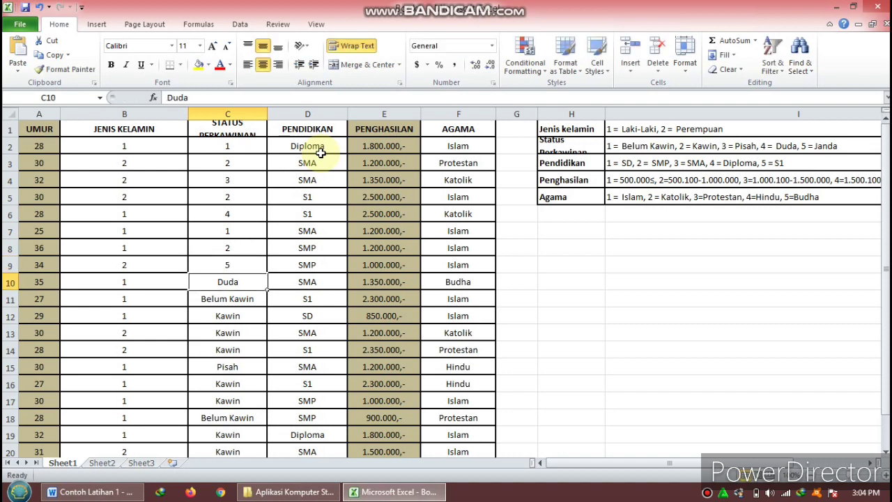
pyautogui.write('4')
pyautogui.write('1')
pyautogui.press('Return')
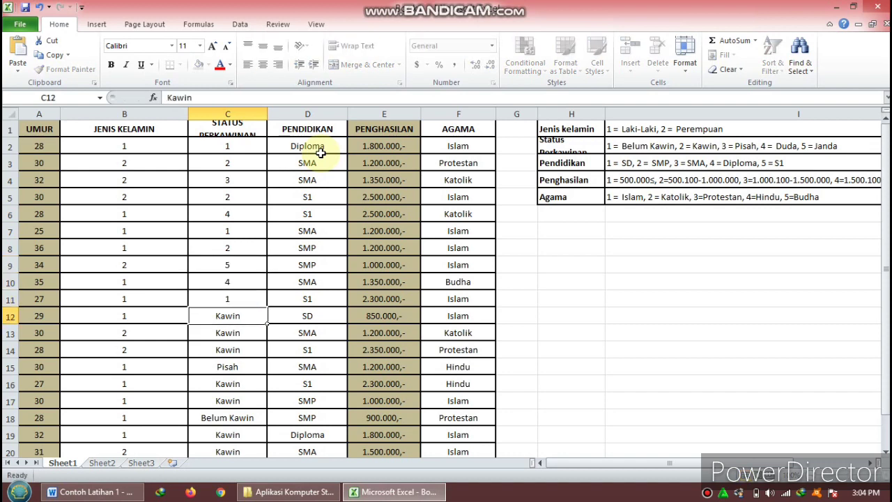
# Step: Replace the Kawin entries in C12:C14 with the code 2
pyautogui.write('2')
pyautogui.press('Return')
pyautogui.write('2')
pyautogui.press('Return')
pyautogui.write('2')
pyautogui.press('Return')
# Step: Replace the STATUS PERKAWINAN entries in C15:C19 with the codes 3, 2, 2, 1 and 2
pyautogui.write('3')
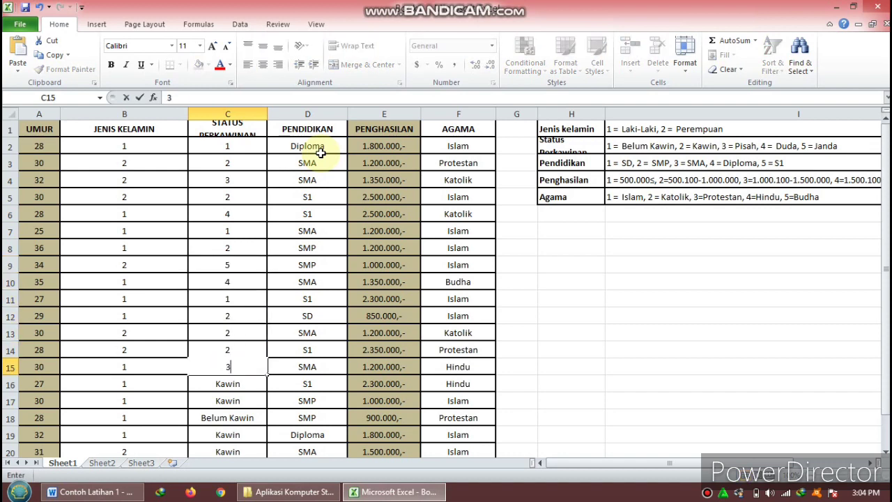
pyautogui.press('Return')
pyautogui.write('2')
pyautogui.press('Return')
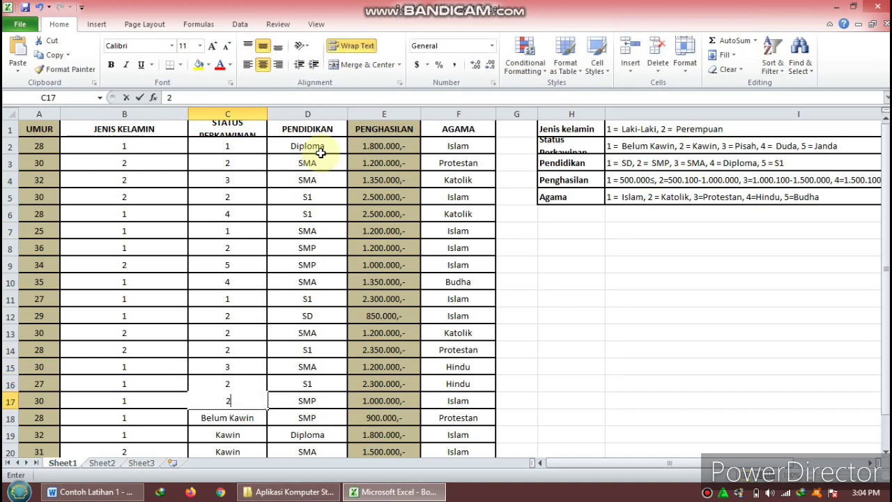
pyautogui.write('2')
pyautogui.press('Return')
pyautogui.write('1')
pyautogui.press('Return')
pyautogui.write('2')
pyautogui.press('Return')
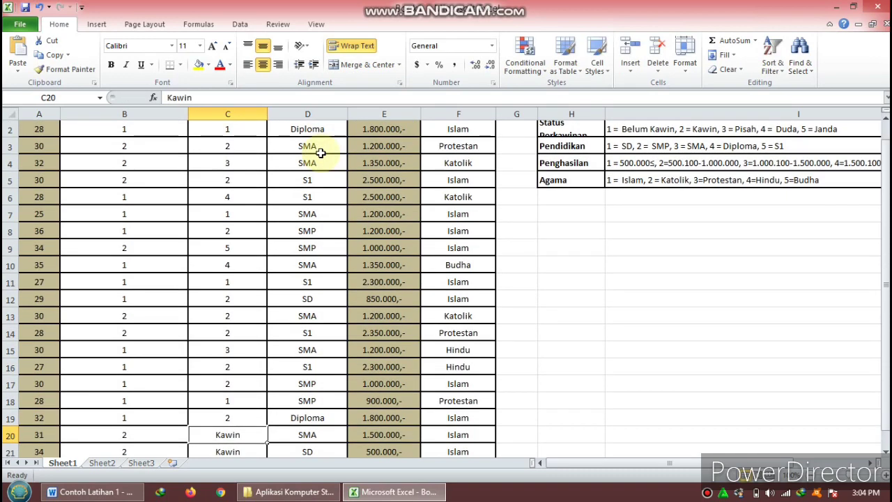
# Step: Replace the last two Kawin entries in C20:C21 with the code 2
pyautogui.write('2')
pyautogui.press('Return')
pyautogui.write('2')
pyautogui.press('Right')
# Step: Go to the first entry of the PENDIDIKAN column and replace D2:D4 with the legend codes 4, 3 and 3
pyautogui.press('Up')
pyautogui.press('Up')
pyautogui.press('Up')
pyautogui.press('Up')
pyautogui.press('Up')
pyautogui.press('Up')
pyautogui.press('Up')
pyautogui.press('Up')
pyautogui.press('Up')
pyautogui.press('Up')
pyautogui.press('Up')
pyautogui.press('Up')
pyautogui.press('Up')
pyautogui.press('Up')
pyautogui.press('Up')
pyautogui.press('Up')
pyautogui.press('Up')
pyautogui.press('Up')
pyautogui.press('Up')
pyautogui.press('Up')
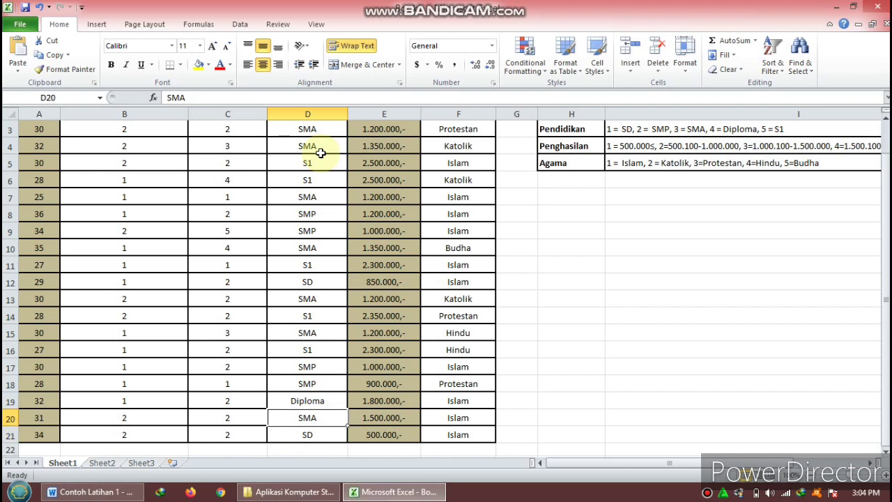
pyautogui.click(321, 151)
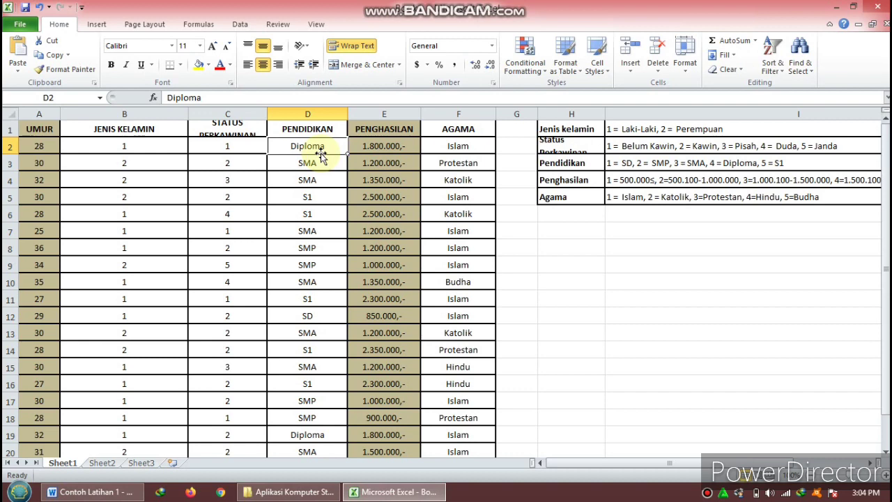
pyautogui.write('4')
pyautogui.press('Return')
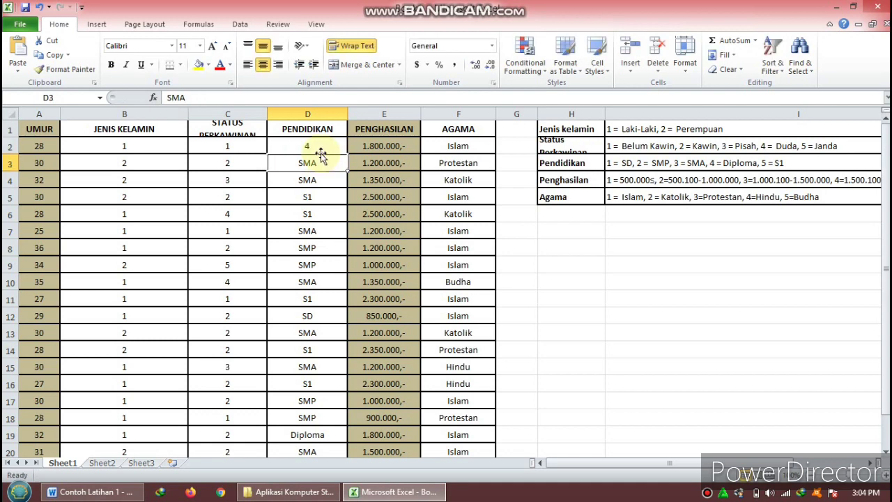
pyautogui.write('3')
pyautogui.press('Return')
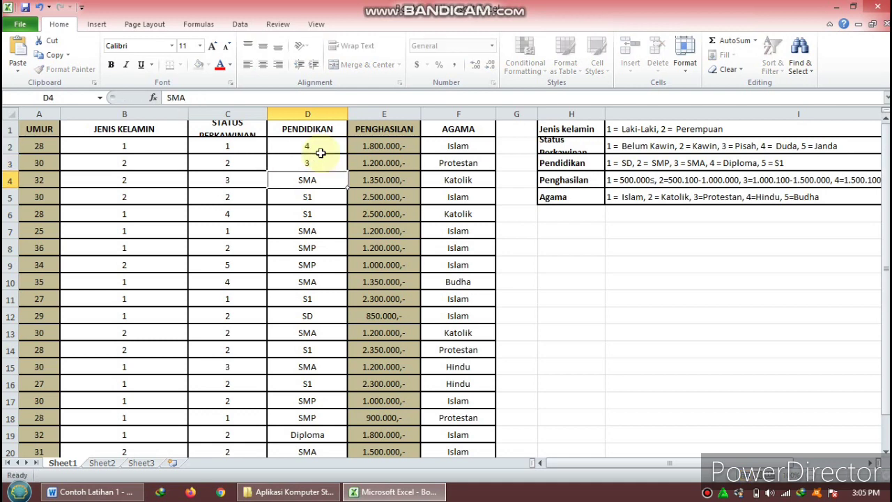
pyautogui.write('3')
pyautogui.press('Return')
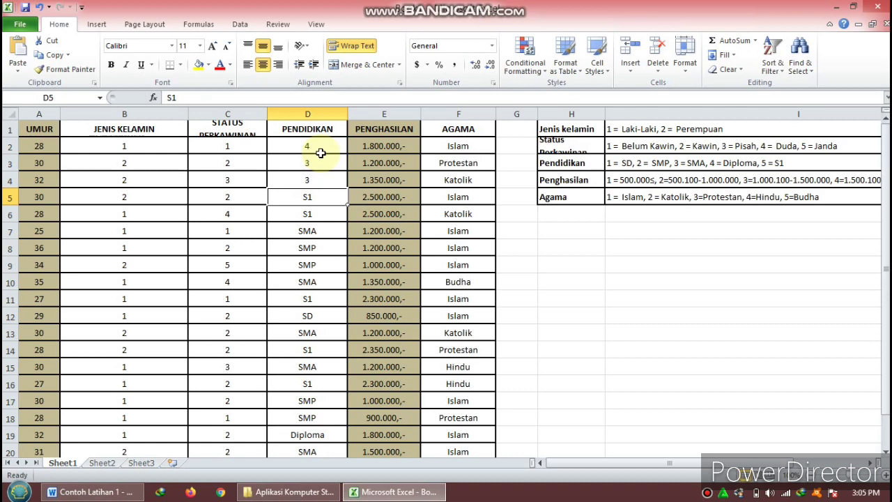
# Step: Replace the PENDIDIKAN entries in D5:D7 with the codes 5, 5 and 3
pyautogui.write('5')
pyautogui.press('Return')
pyautogui.write('5')
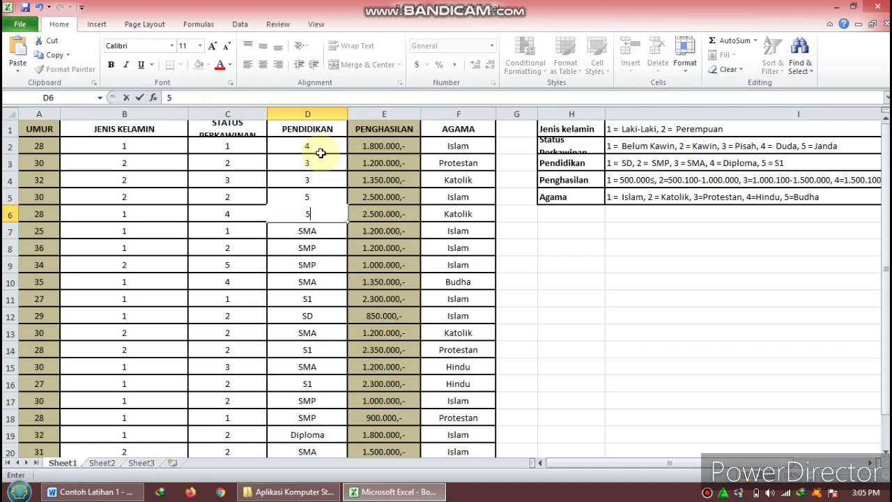
pyautogui.press('Return')
pyautogui.write('3')
pyautogui.press('Return')
# Step: Replace the PENDIDIKAN entries in D8:D10 with the codes 2, 2 and 3
pyautogui.write('2')
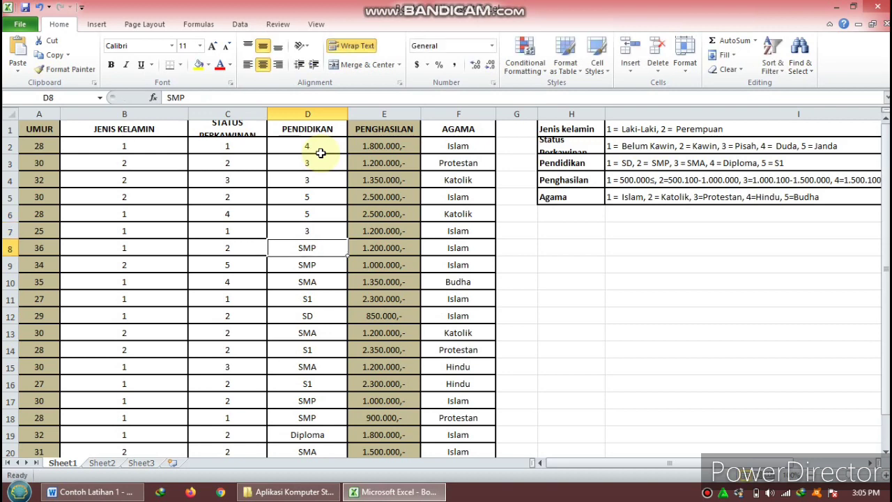
pyautogui.press('Return')
pyautogui.write('2')
pyautogui.press('Return')
pyautogui.write('3')
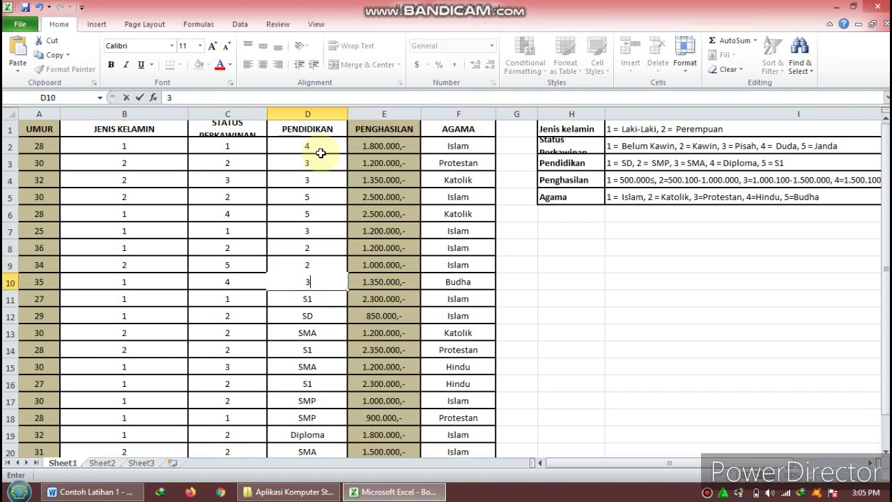
pyautogui.press('Return')
# Step: Apply strikethrough to D11 and replace its S1 entry with the code 5
pyautogui.hotkey('ctrl', '5')
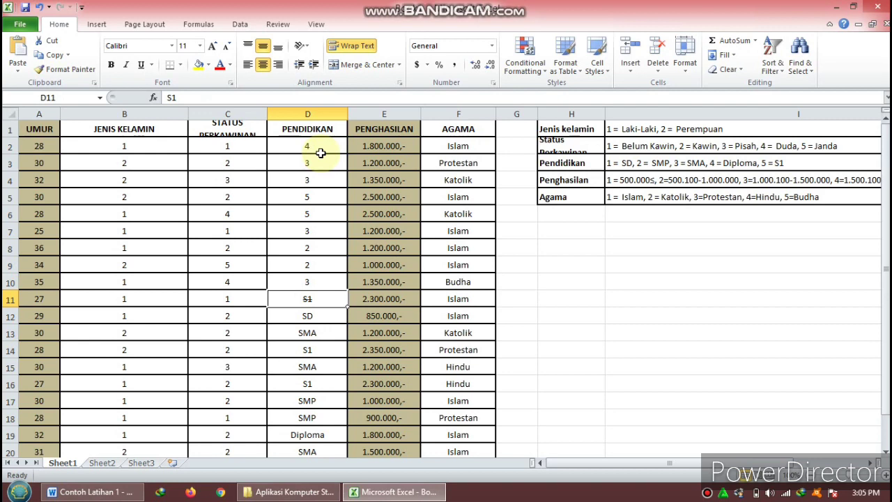
pyautogui.press('Return')
pyautogui.press('Up')
pyautogui.write('5')
pyautogui.press('Up')
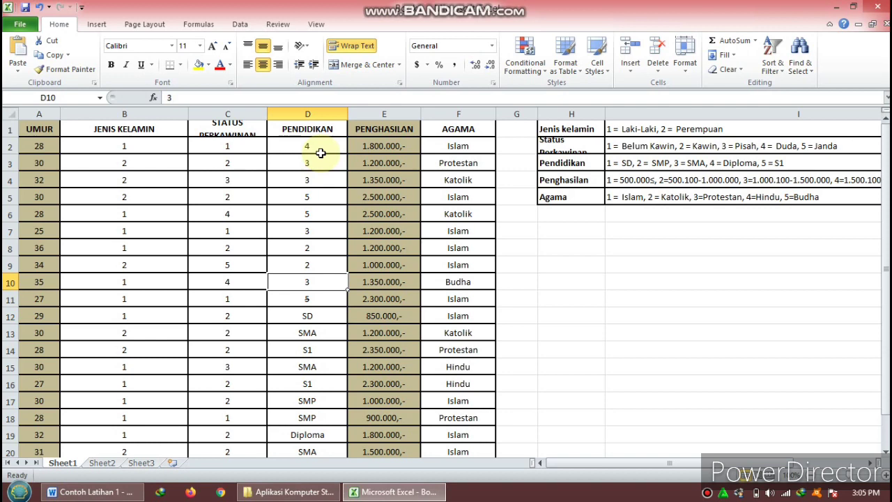
pyautogui.click(298, 299)
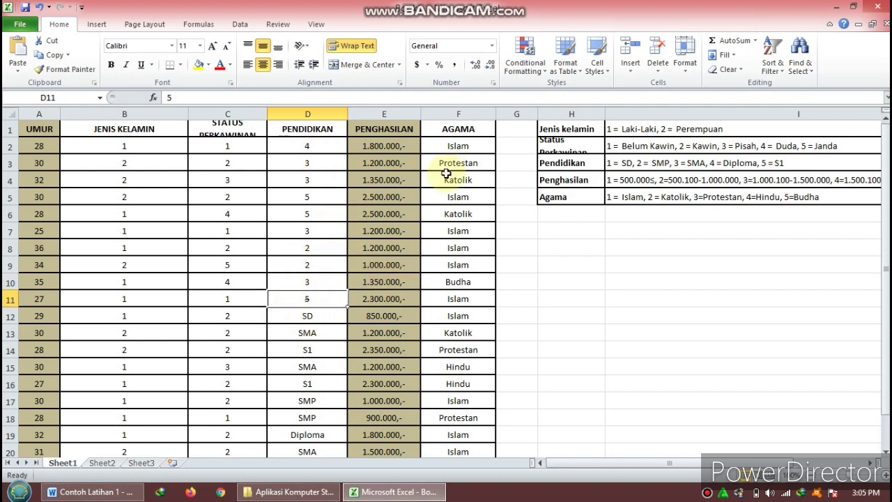
# Step: Replace the SD entry in D12 with the code 1
pyautogui.press('Down')
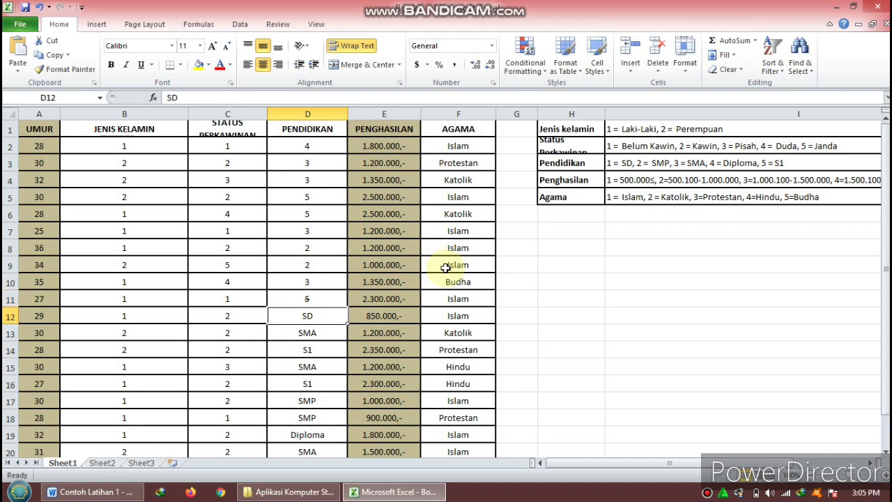
pyautogui.write('1')
pyautogui.press('Return')
pyautogui.write('5')
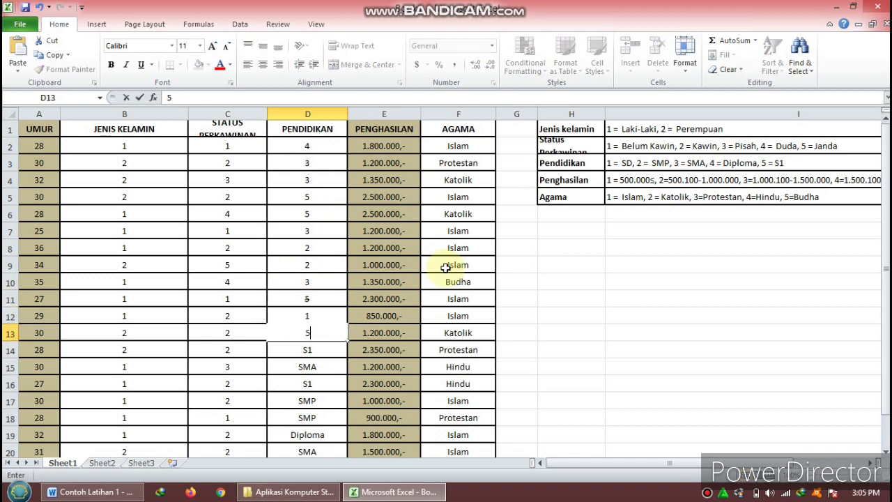
pyautogui.press('Return')
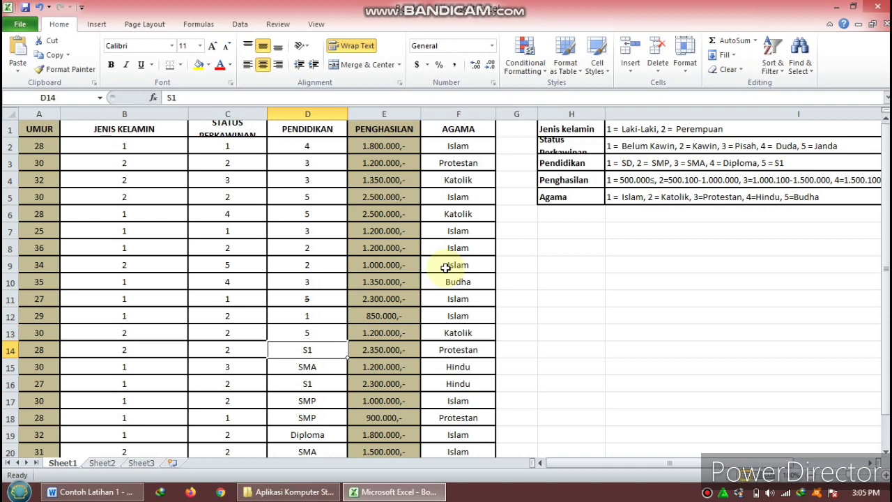
pyautogui.hotkey('ctrl', 'z')
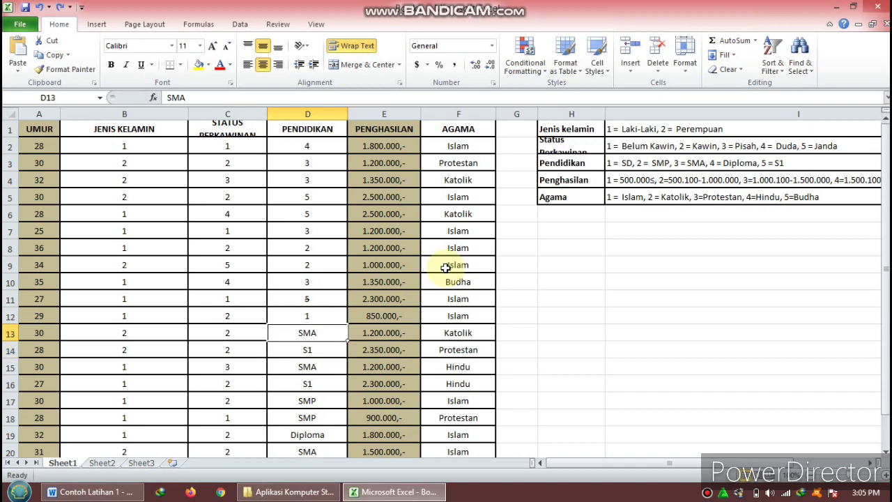
# Step: Replace the PENDIDIKAN entries in D13:D15 with the codes 3, 5 and 3
pyautogui.write('3')
pyautogui.press('Return')
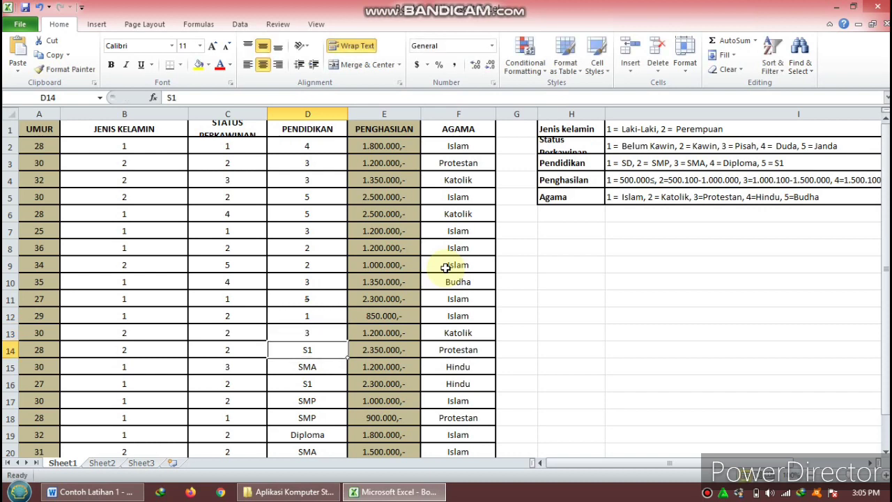
pyautogui.write('5')
pyautogui.press('Return')
pyautogui.write('3')
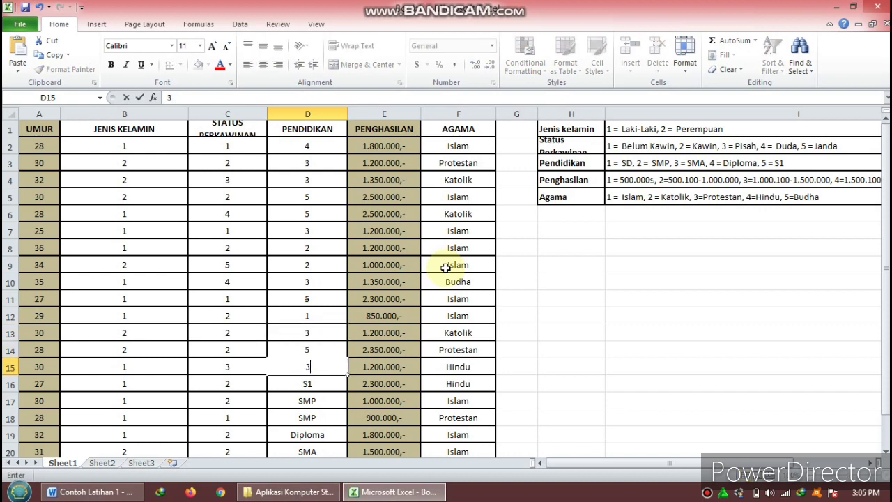
pyautogui.press('Return')
# Step: Replace the PENDIDIKAN entries in D16:D18 with the codes 5, 2 and 2
pyautogui.write('5')
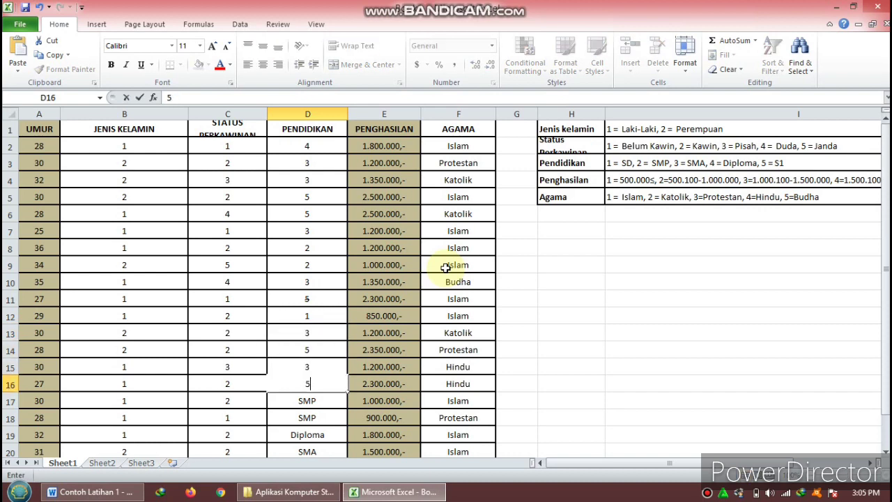
pyautogui.press('Return')
pyautogui.write('2')
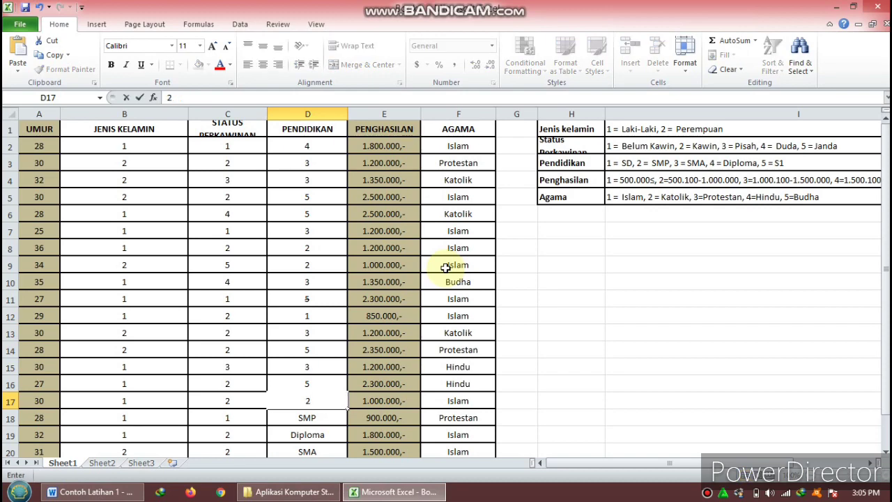
pyautogui.press('Return')
pyautogui.write('2')
pyautogui.press('Return')
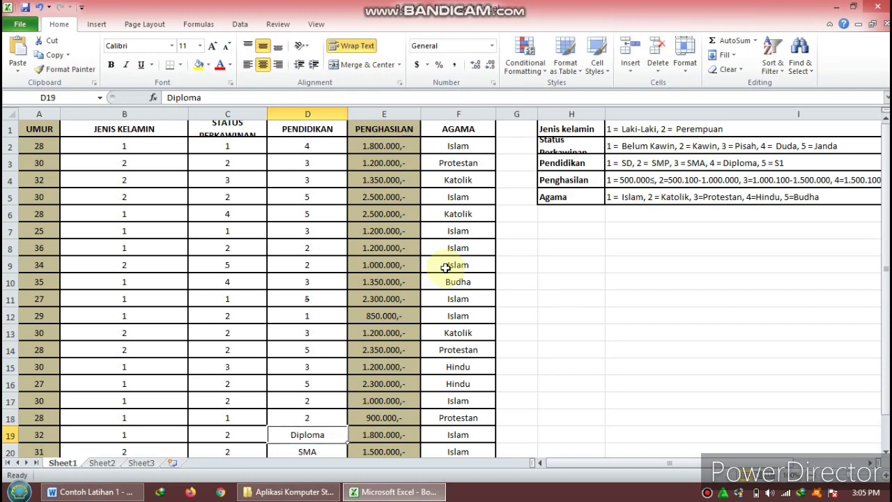
# Step: Replace the last PENDIDIKAN entries in D19:D21 with the codes 4, 3 and 1
pyautogui.write('4')
pyautogui.press('Return')
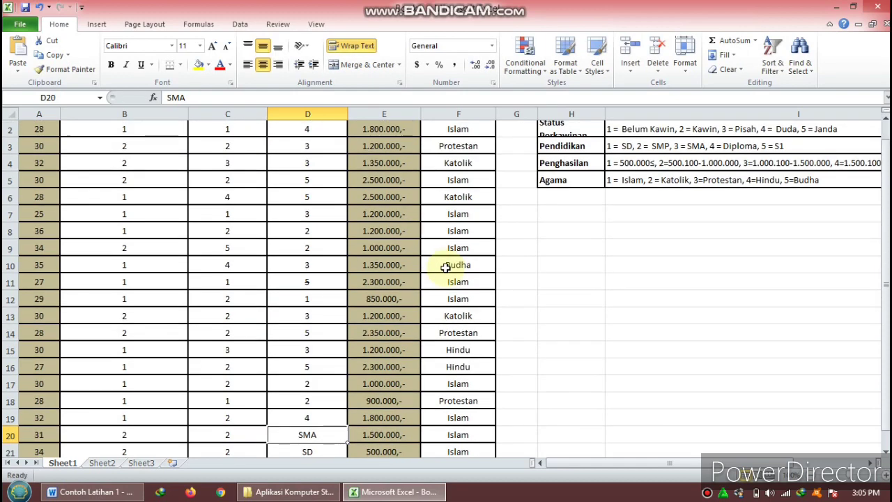
pyautogui.write('3')
pyautogui.press('Return')
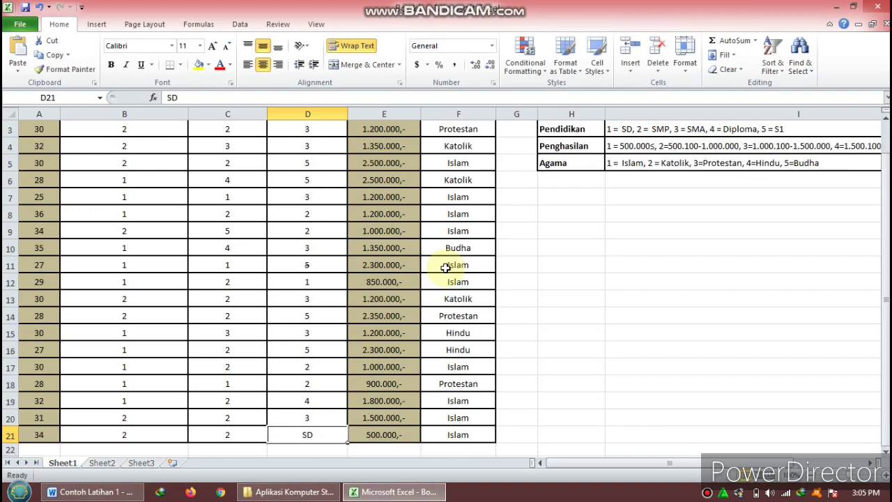
pyautogui.write('1')
pyautogui.press('Tab')
# Step: Return to the start of the PENGHASILAN column and examine its incomes against the Penghasilan code ranges in the legend
pyautogui.press('Up')
pyautogui.press('Up')
pyautogui.press('Up')
pyautogui.press('Up')
pyautogui.press('Up')
pyautogui.press('Up')
pyautogui.press('Up')
pyautogui.press('Up')
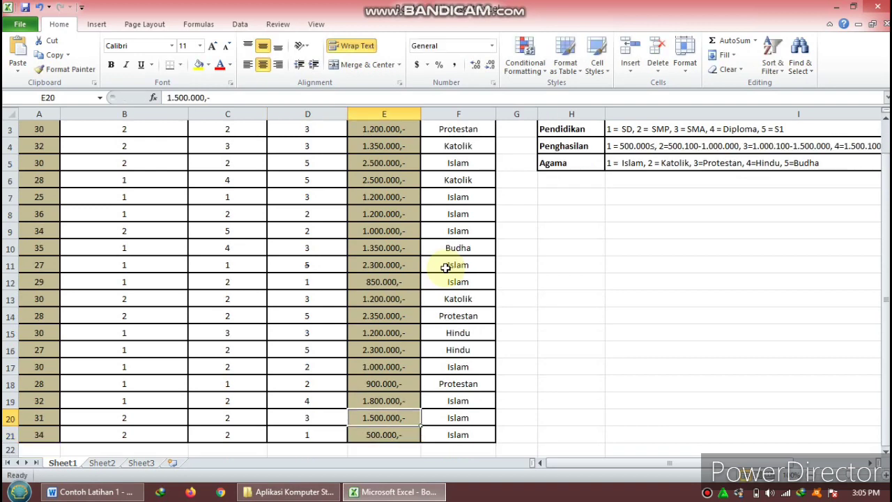
pyautogui.press('Up')
pyautogui.press('Up')
pyautogui.press('Up')
pyautogui.press('Up')
pyautogui.press('Up')
pyautogui.press('Up')
pyautogui.press('Up')
pyautogui.press('Up')
pyautogui.press('Up')
pyautogui.press('Up')
pyautogui.press('Up')
pyautogui.press('Up')
pyautogui.press('Down')
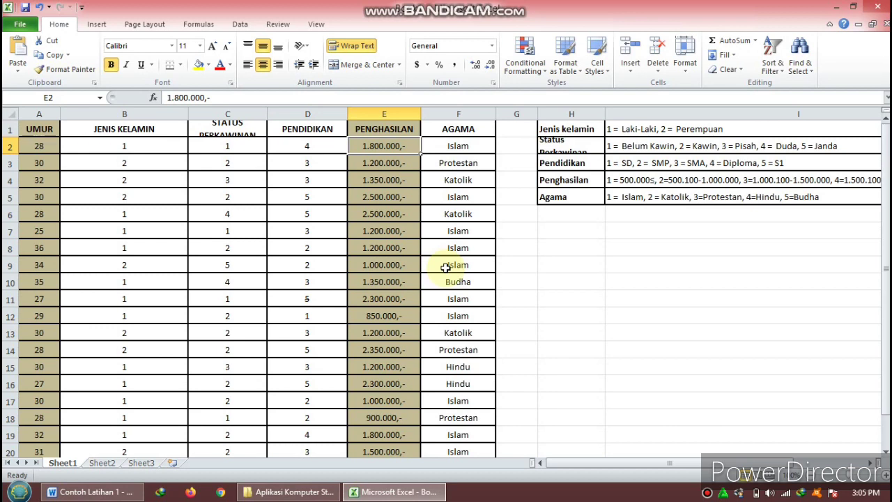
pyautogui.click(562, 181)
pyautogui.moveTo(632, 182); pyautogui.dragTo(634, 181)
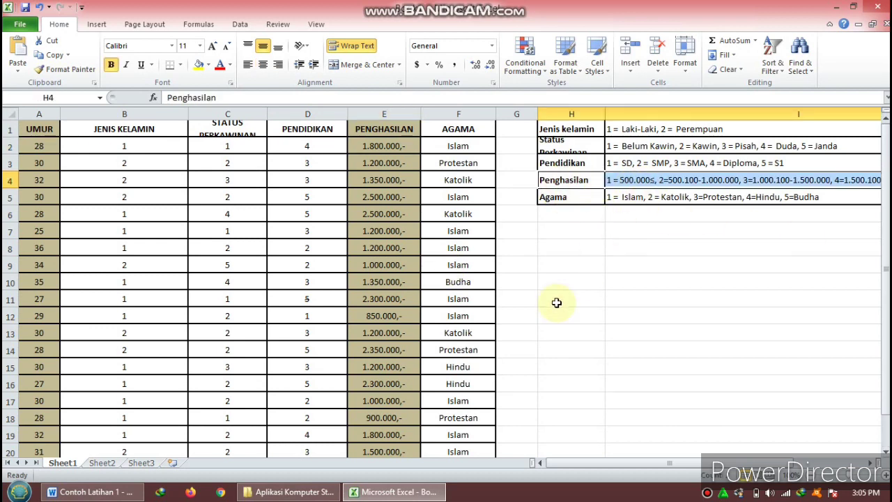
pyautogui.moveTo(384, 145); pyautogui.dragTo(394, 401)
pyautogui.click(393, 150)
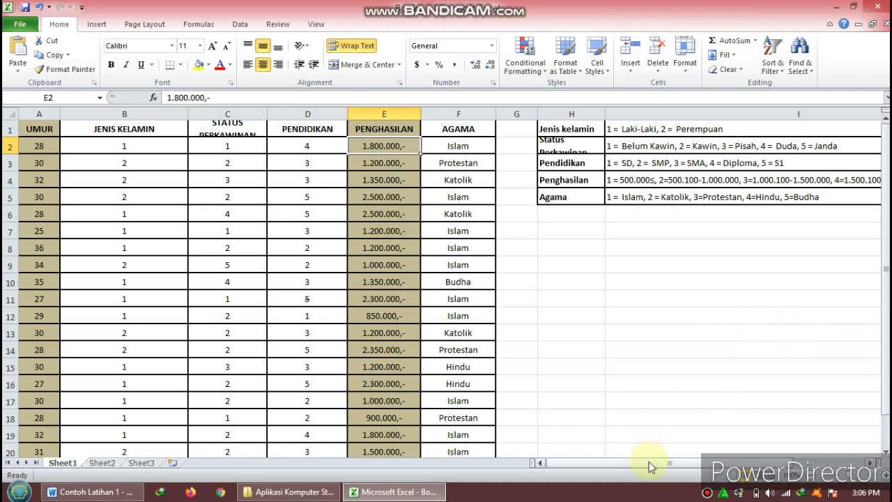
# Step: Replace the PENGHASILAN amounts in E2:E4 with the legend codes 4, 3 and 3
pyautogui.moveTo(649, 461); pyautogui.dragTo(687, 462)
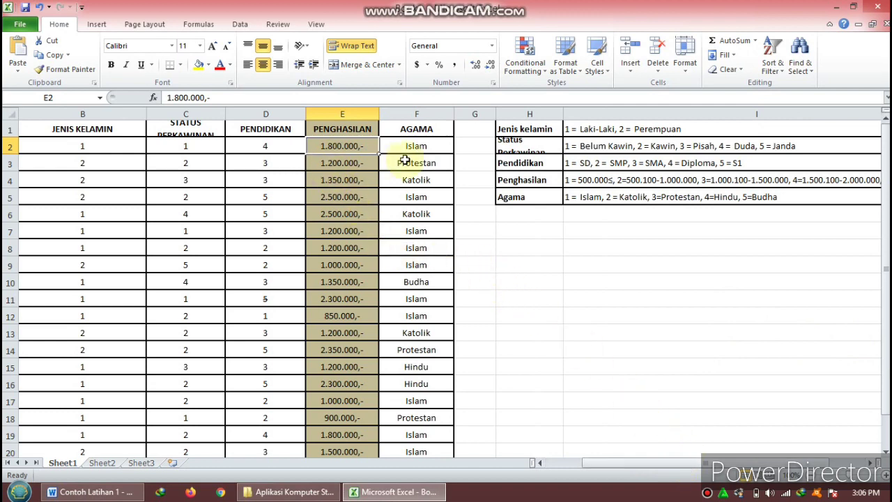
pyautogui.write('4')
pyautogui.press('Return')
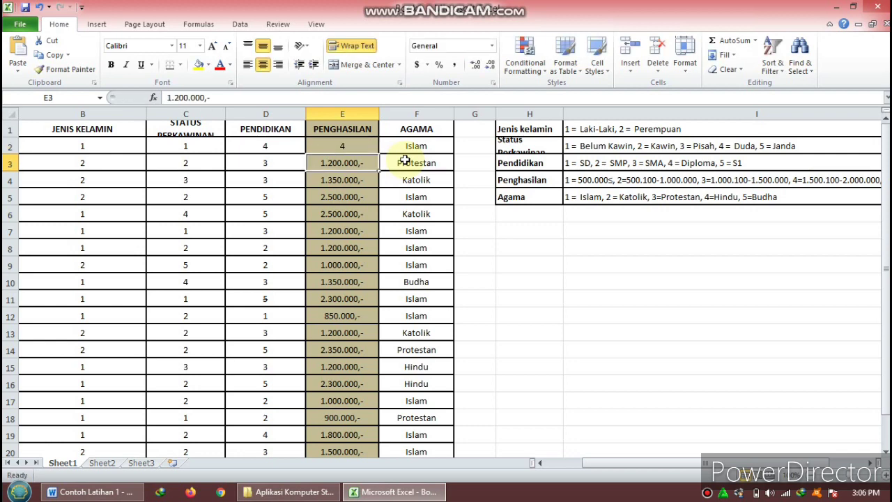
pyautogui.write('3')
pyautogui.press('Return')
pyautogui.write('3')
pyautogui.press('Return')
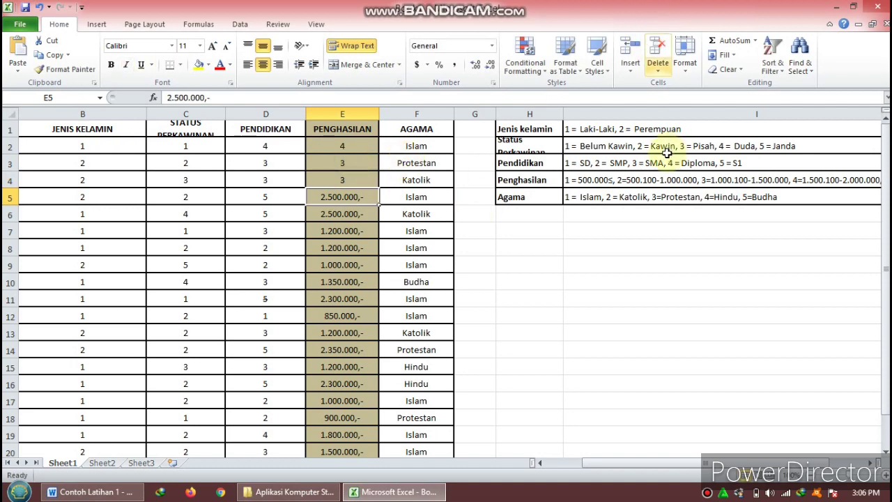
# Step: Check the Penghasilan ranges in the legend and replace the PENGHASILAN amounts in E5:E6 with code 5
pyautogui.click(656, 183)
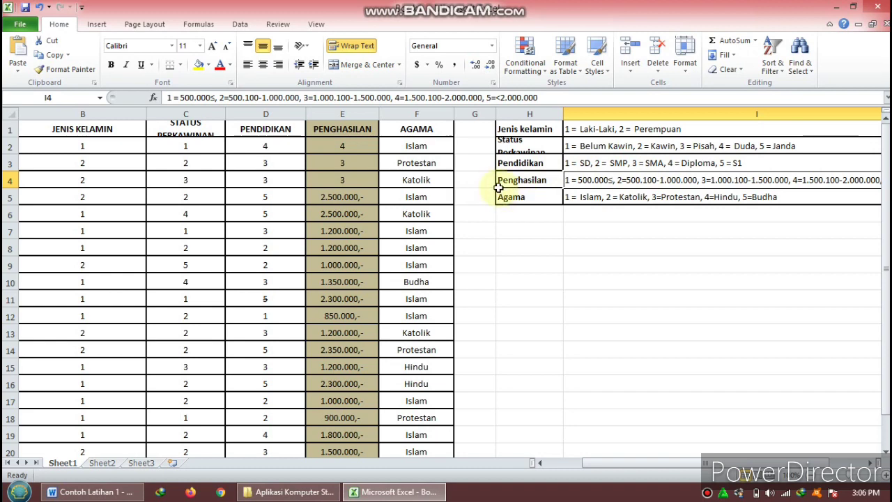
pyautogui.click(342, 195)
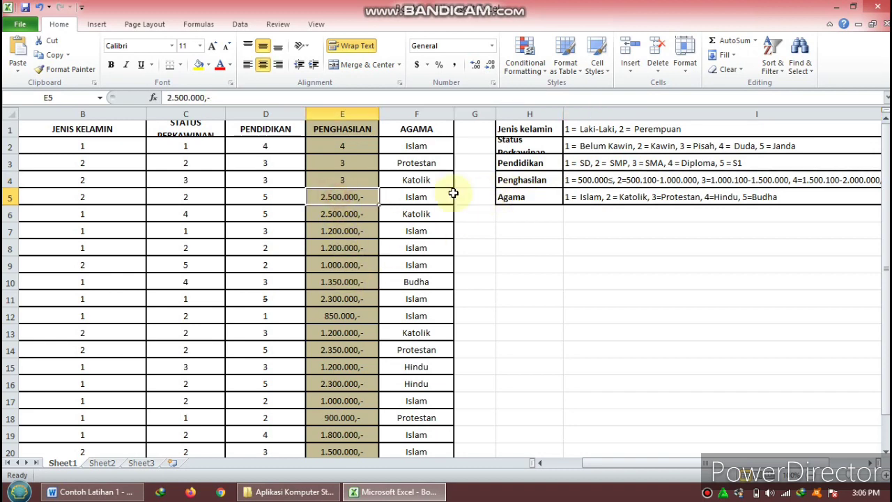
pyautogui.write('5')
pyautogui.press('Return')
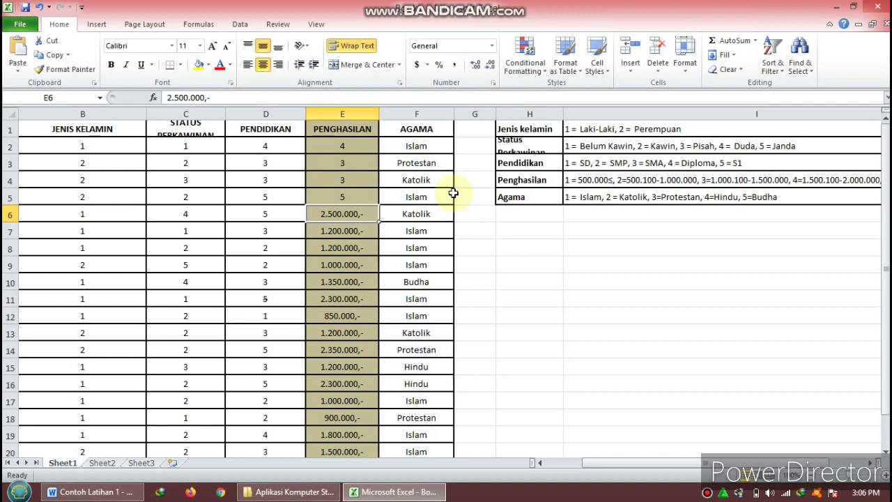
pyautogui.click(781, 178)
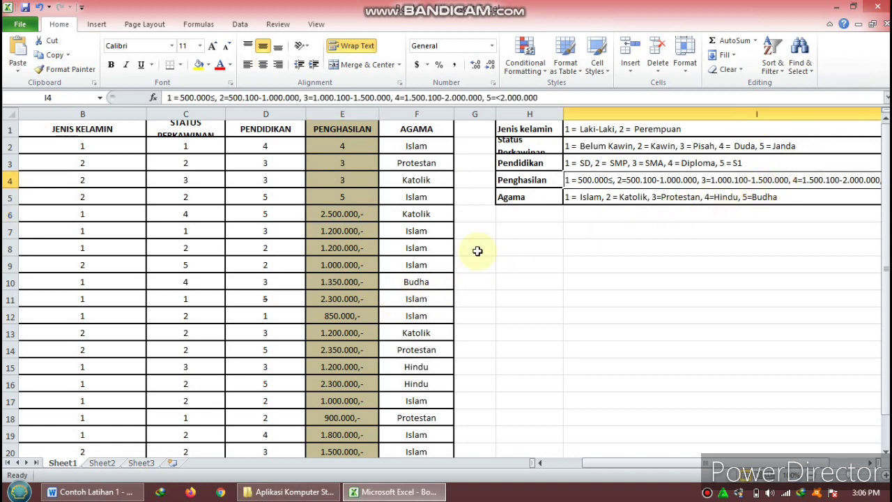
pyautogui.press('Down')
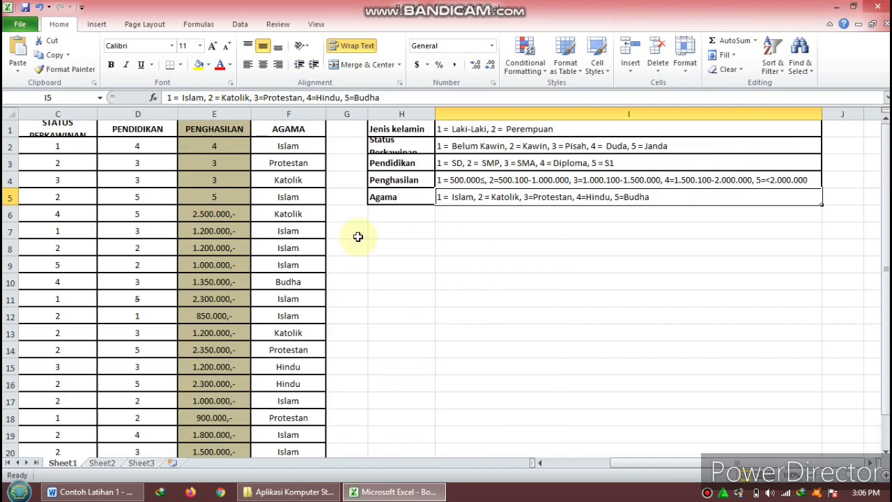
pyautogui.click(231, 214)
pyautogui.write('5')
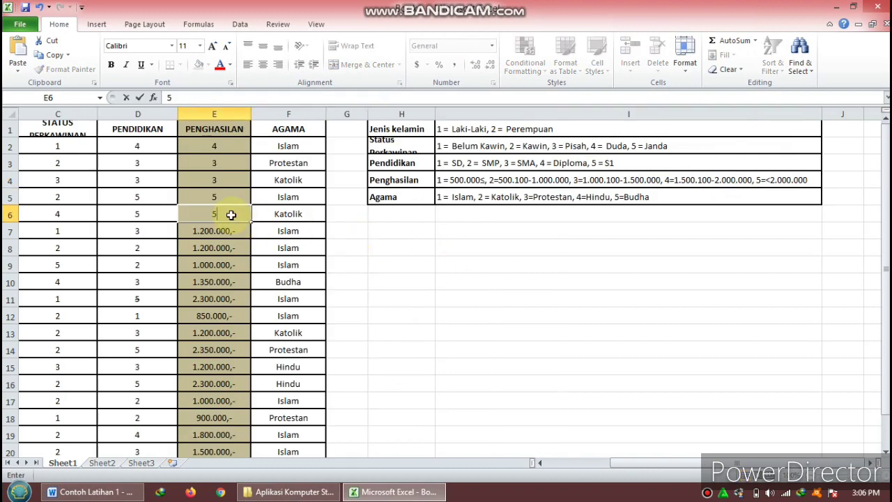
pyautogui.press('Return')
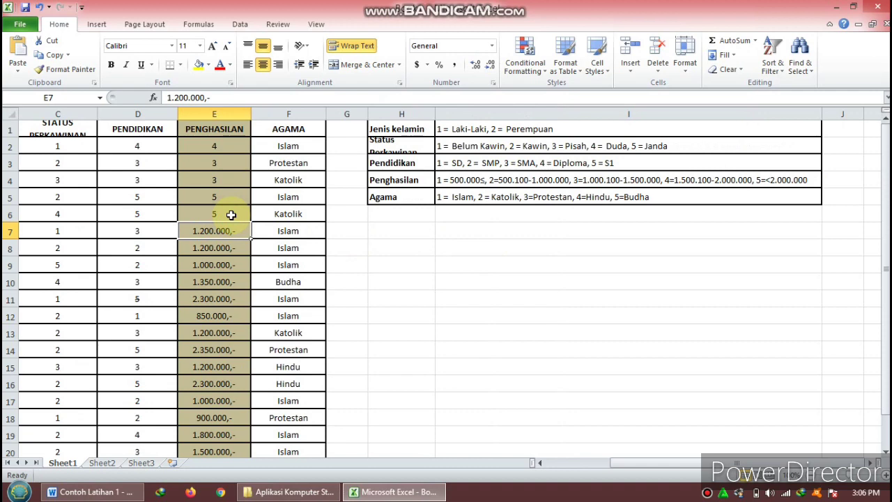
# Step: Replace the PENGHASILAN amounts in E7:E10 with the legend codes 3, 3, 2 and 3
pyautogui.write('3')
pyautogui.press('Return')
pyautogui.write('3')
pyautogui.press('Return')
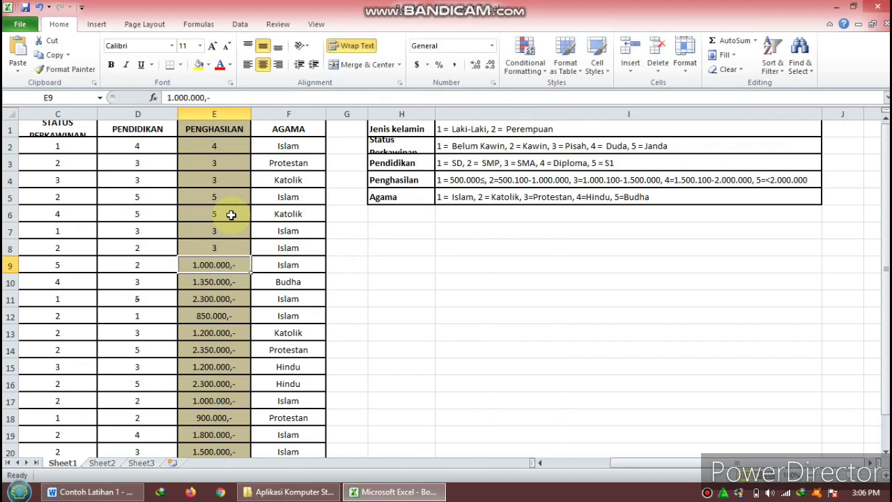
pyautogui.write('2')
pyautogui.press('Return')
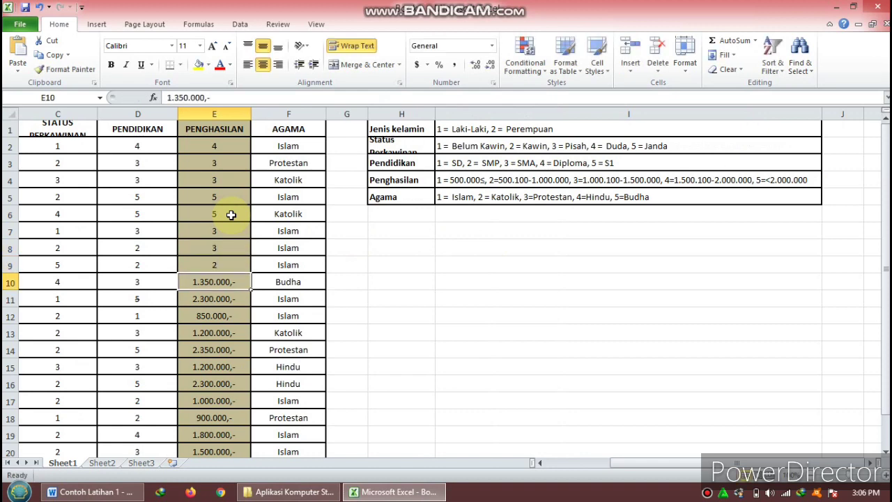
pyautogui.write('3')
pyautogui.press('Return')
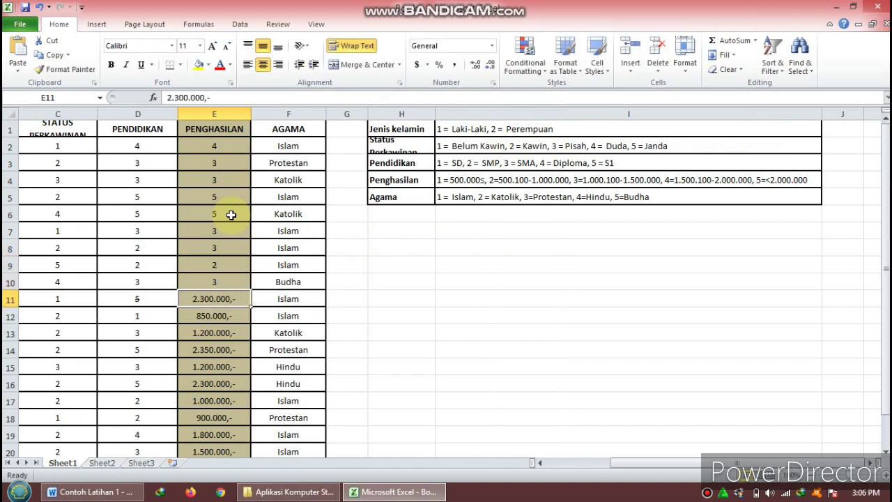
# Step: Replace the PENGHASILAN amounts in E11:E14 with the legend codes 5, 2, 3 and 5
pyautogui.write('5')
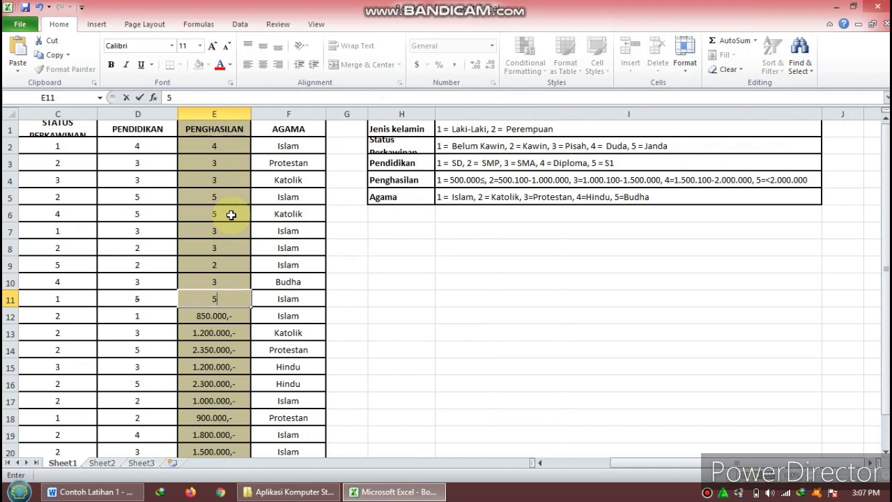
pyautogui.press('Return')
pyautogui.write('2')
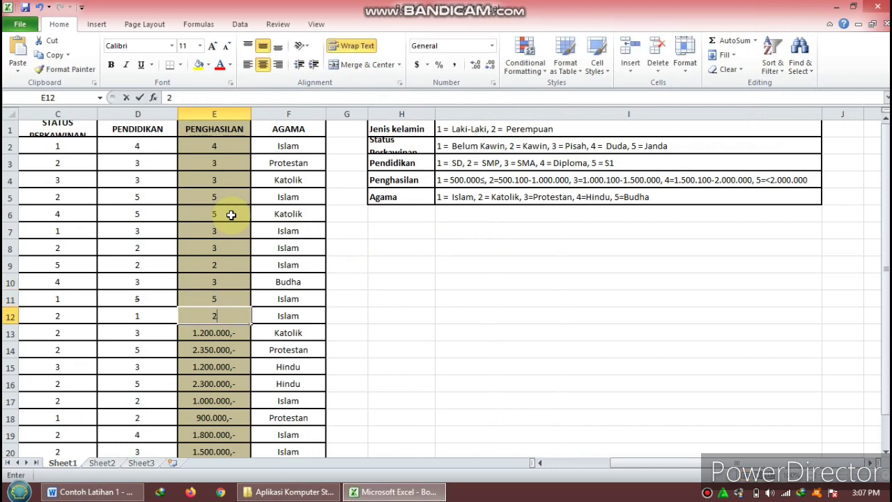
pyautogui.press('Return')
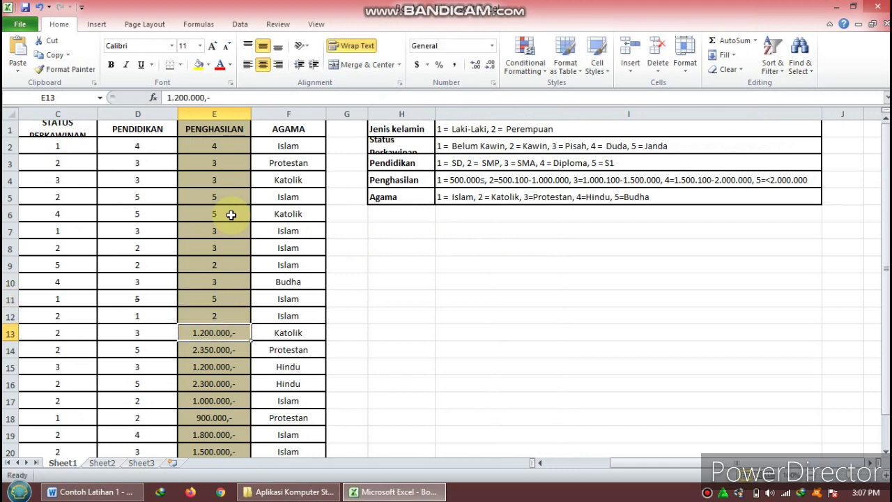
pyautogui.write('3')
pyautogui.press('Return')
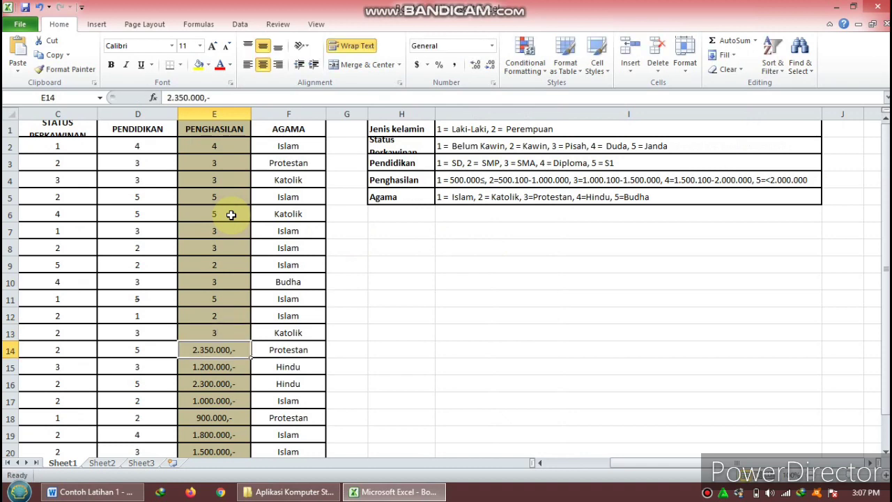
pyautogui.write('5')
pyautogui.press('Return')
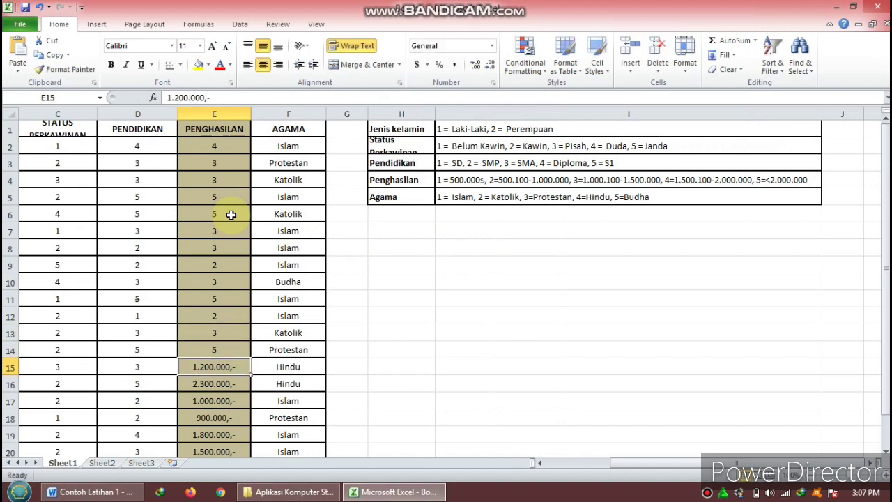
# Step: Replace the PENGHASILAN amounts in E15:E18 with the legend codes 3, 5, 2 and 2
pyautogui.write('3')
pyautogui.press('Return')
pyautogui.write('5')
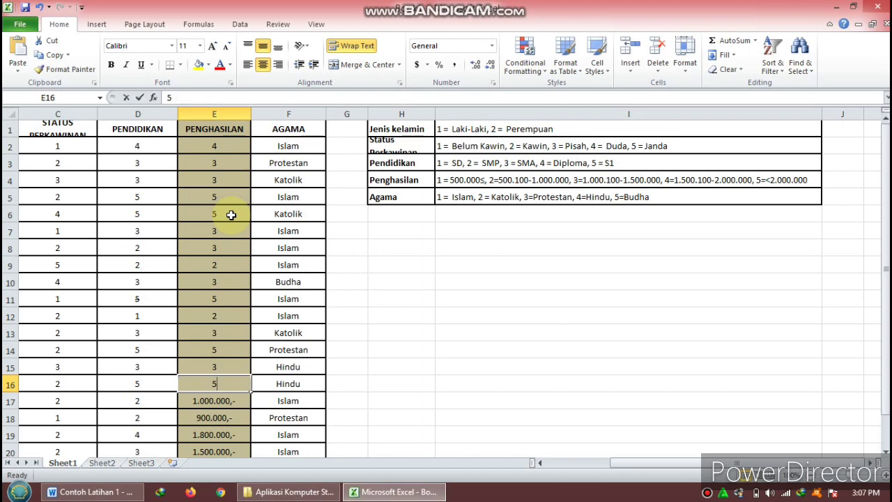
pyautogui.press('Return')
pyautogui.write('2')
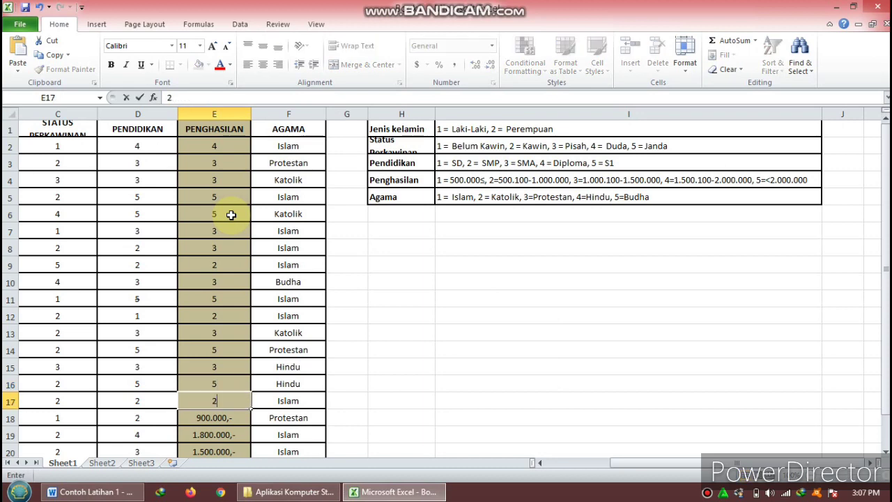
pyautogui.press('Return')
pyautogui.write('2')
pyautogui.press('Return')
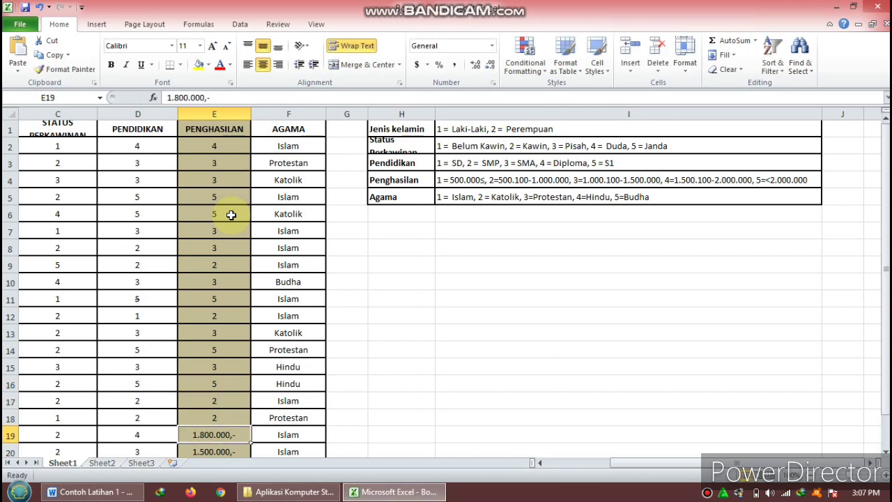
# Step: Replace the last PENGHASILAN amounts in E19:E21 with the codes 4, 3 and 1
pyautogui.write('4')
pyautogui.press('Return')
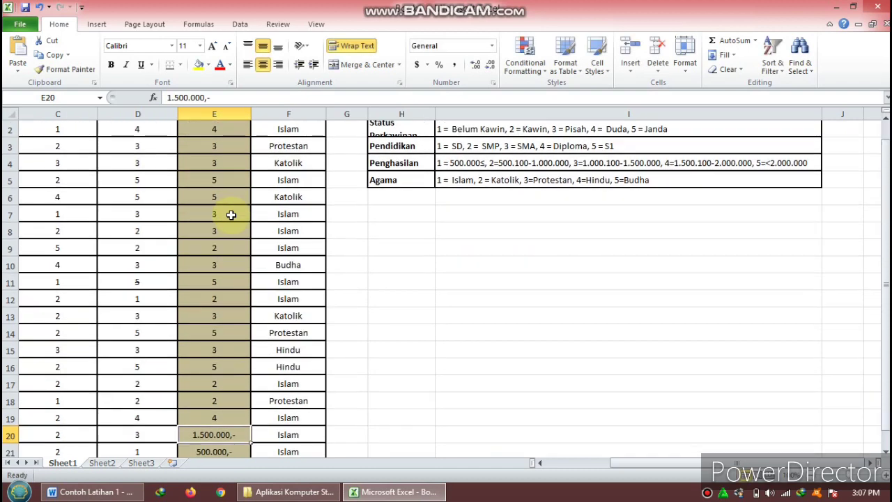
pyautogui.write('3')
pyautogui.press('Return')
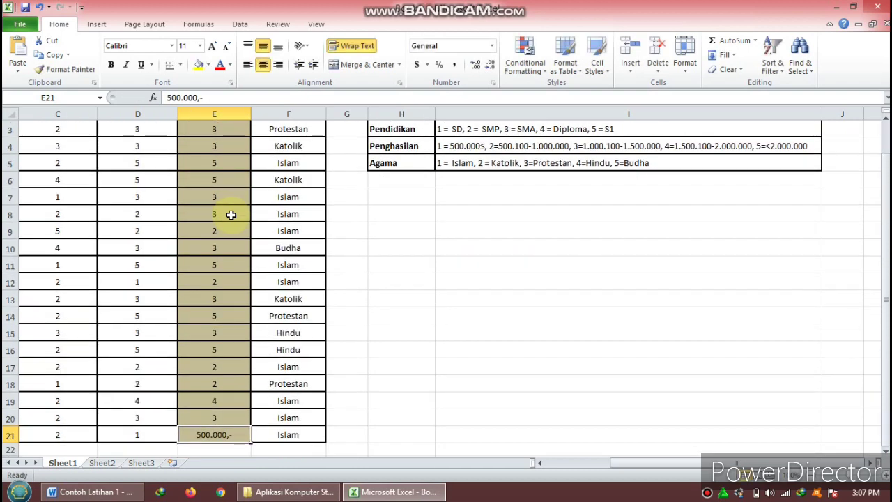
pyautogui.write('1')
pyautogui.press('Return')
# Step: Go to the first AGAMA entry and replace the religions in F2:F4 with the legend codes 1, 3 and 2
pyautogui.press('Up')
pyautogui.press('Right')
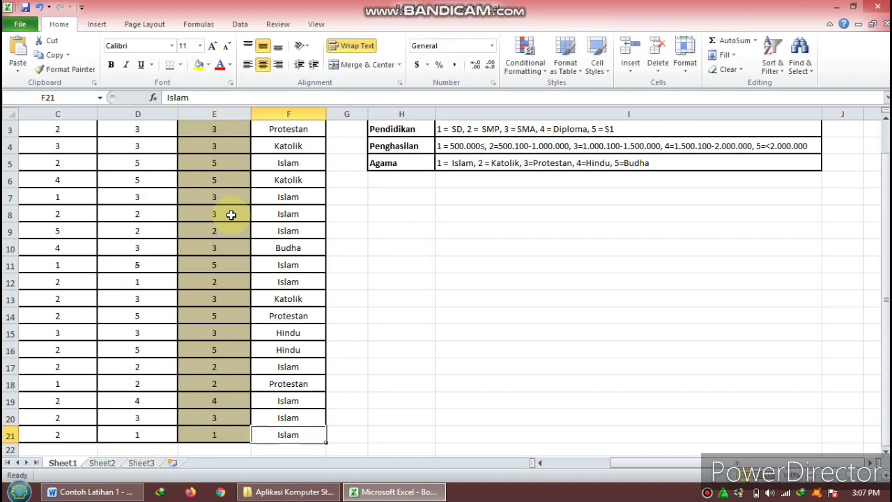
pyautogui.press('Up')
pyautogui.press('Up')
pyautogui.press('Up')
pyautogui.press('Up')
pyautogui.press('Up')
pyautogui.press('Up')
pyautogui.press('Up')
pyautogui.press('Up')
pyautogui.press('Up')
pyautogui.press('Up')
pyautogui.press('Up')
pyautogui.press('Up')
pyautogui.press('Up')
pyautogui.press('Up')
pyautogui.press('Up')
pyautogui.press('Up')
pyautogui.press('Up')
pyautogui.press('Up')
pyautogui.press('Up')
pyautogui.press('Up')
pyautogui.press('Down')
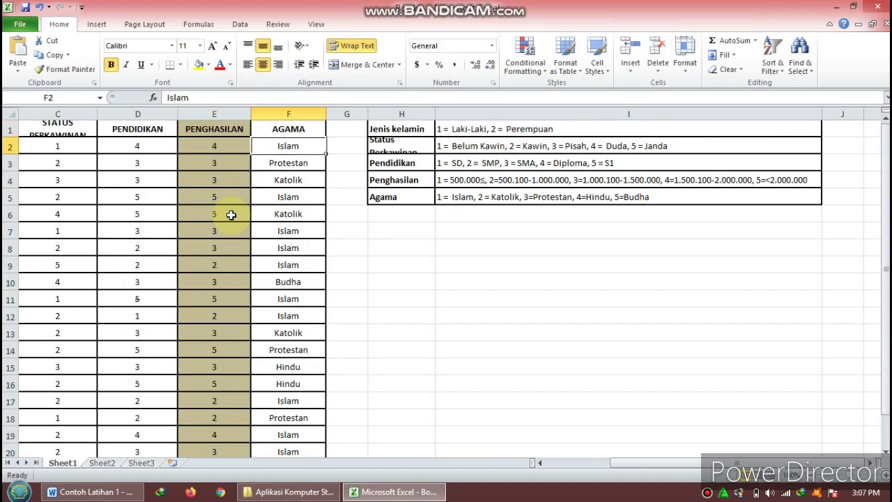
pyautogui.write('1')
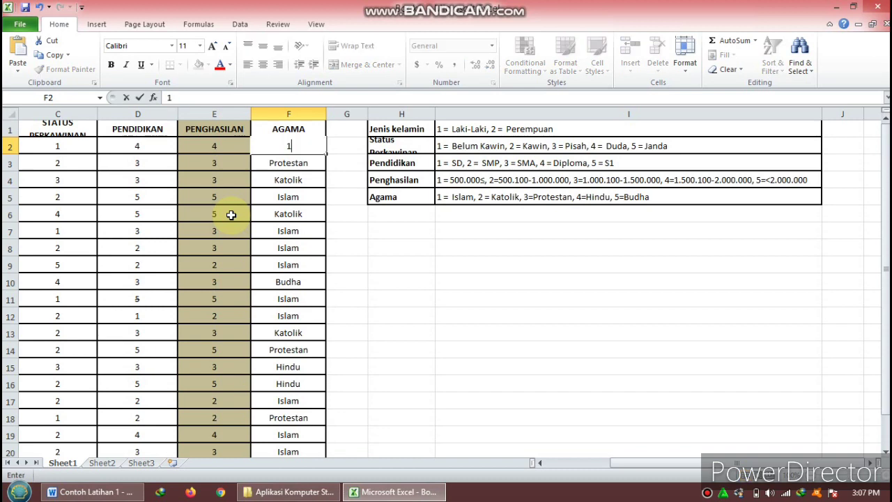
pyautogui.press('Return')
pyautogui.write('2')
pyautogui.press('Escape')
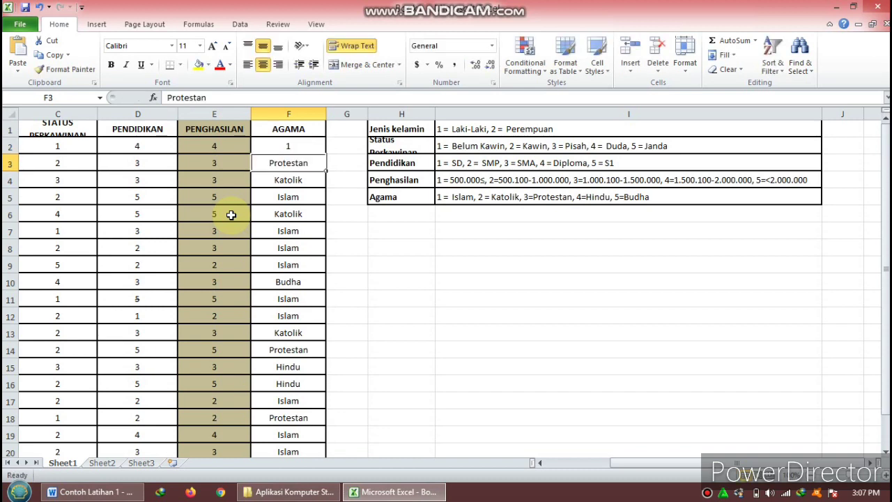
pyautogui.write('3')
pyautogui.press('Return')
pyautogui.write('2')
pyautogui.press('Return')
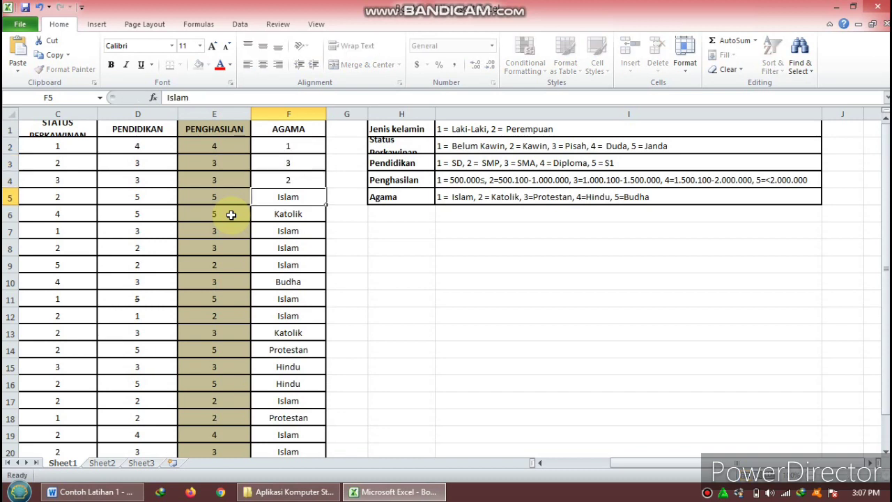
# Step: Replace the AGAMA entries in F5:F9 with the legend codes 1, 2, 1, 1 and 1
pyautogui.write('1')
pyautogui.press('Return')
pyautogui.write('2')
pyautogui.press('Return')
pyautogui.write('1')
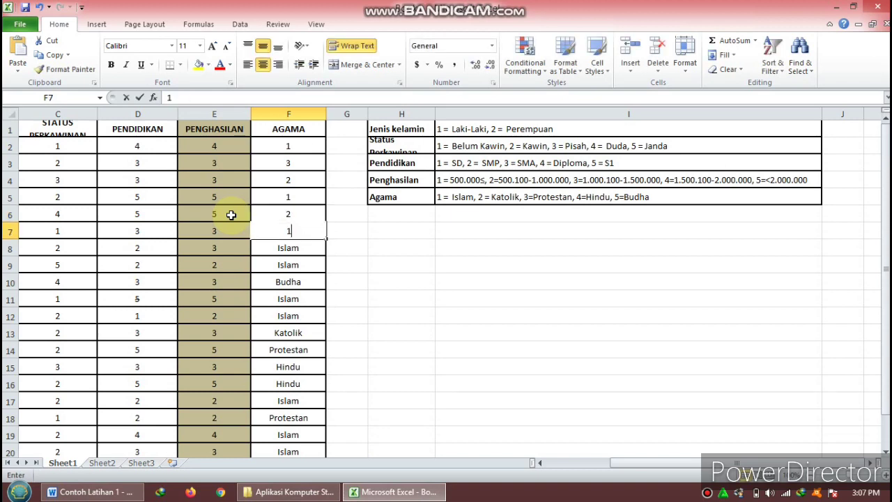
pyautogui.press('Return')
pyautogui.write('1')
pyautogui.press('Return')
pyautogui.write('1')
pyautogui.press('Return')
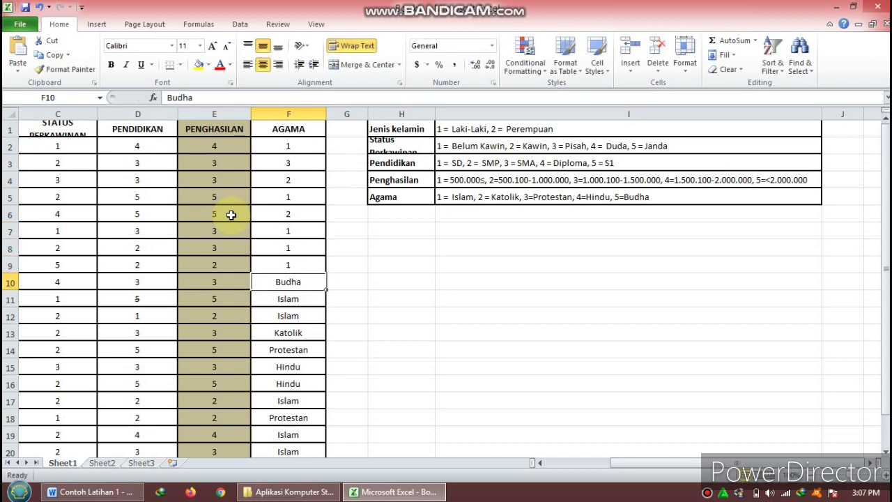
# Step: Replace the AGAMA entries in F10:F14 with the legend codes 5, 1, 1, 2 and 3
pyautogui.write('5')
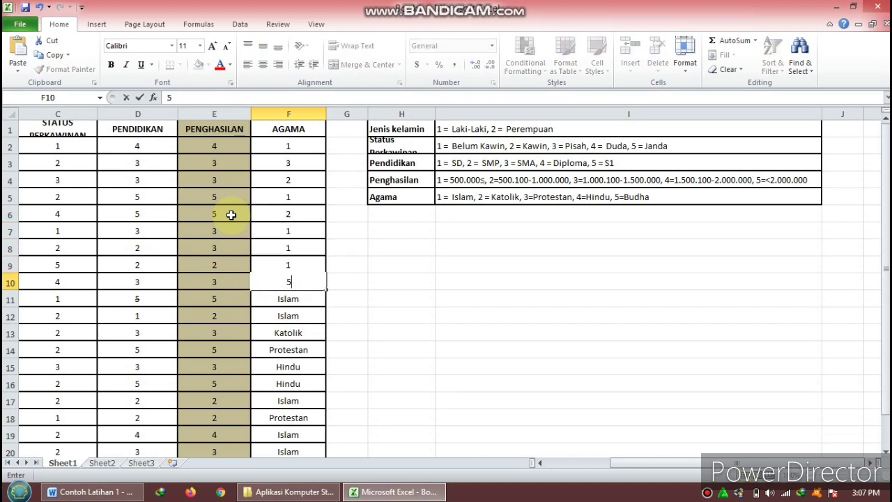
pyautogui.press('Return')
pyautogui.write('1')
pyautogui.press('Return')
pyautogui.write('1')
pyautogui.press('Return')
pyautogui.write('2')
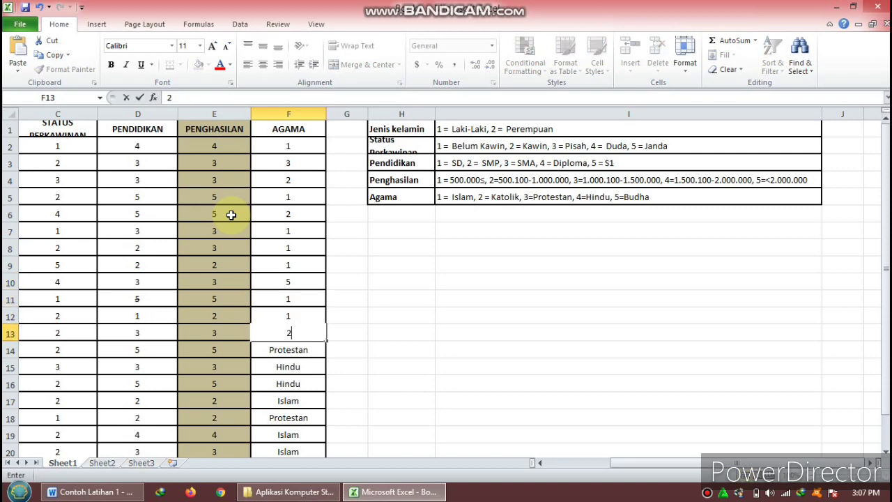
pyautogui.press('Return')
pyautogui.write('3')
pyautogui.press('Return')
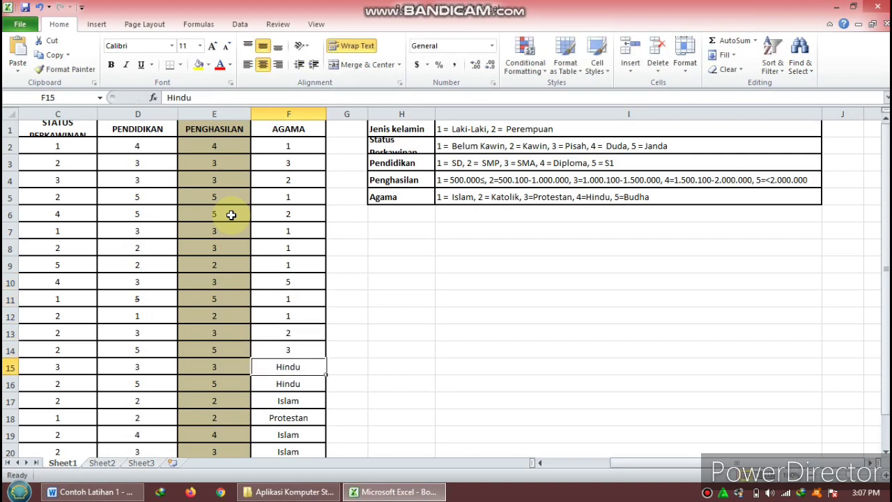
# Step: Replace the AGAMA entries in F15:F18 with the legend codes 4, 4, 1 and 3
pyautogui.write('4')
pyautogui.press('Return')
pyautogui.write('4')
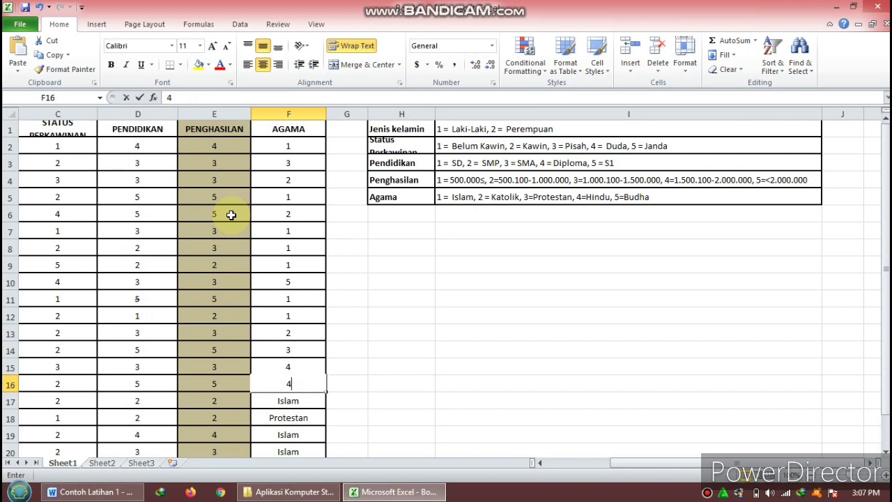
pyautogui.press('Return')
pyautogui.write('1')
pyautogui.press('Return')
pyautogui.write('3')
pyautogui.press('Return')
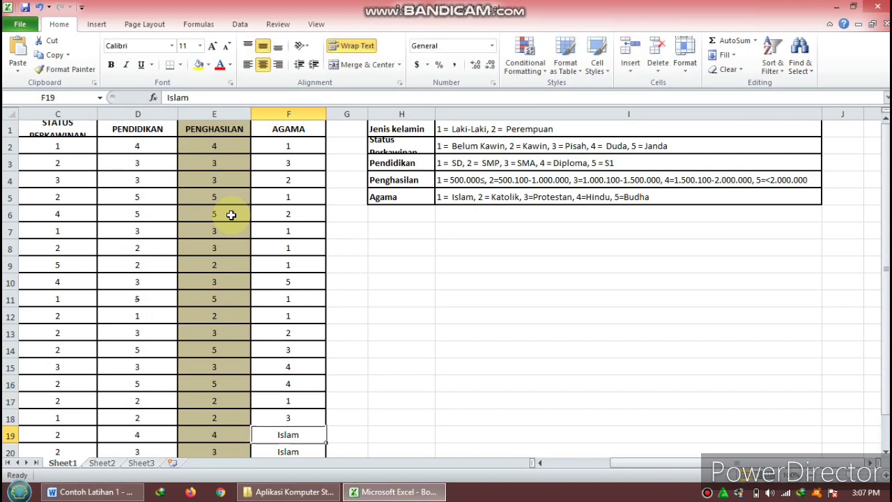
# Step: Replace the last AGAMA entries in F19:F21 with code 1
pyautogui.write('1')
pyautogui.press('Return')
pyautogui.write('1')
pyautogui.press('Return')
pyautogui.write('1')
pyautogui.press('Up')
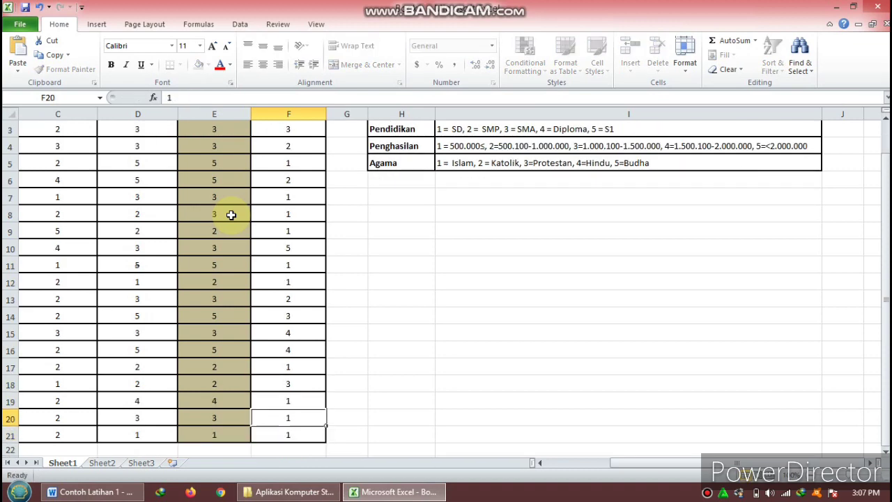
pyautogui.moveTo(659, 464); pyautogui.dragTo(552, 341)
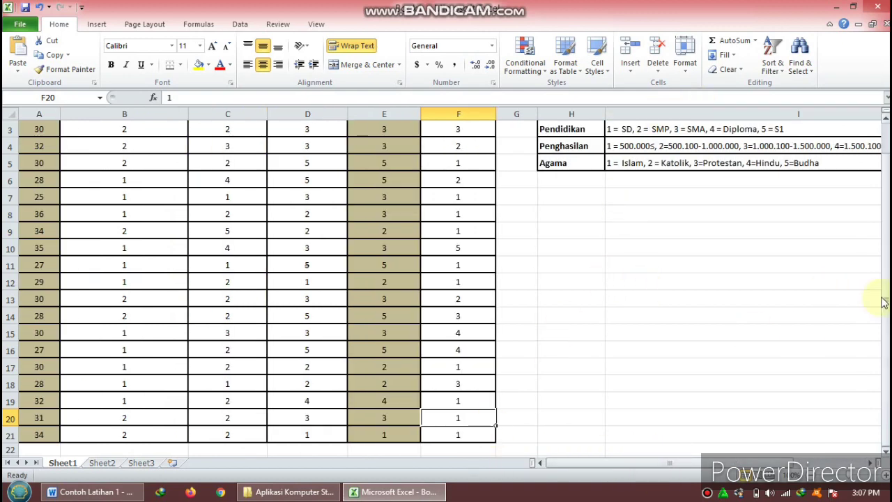
pyautogui.moveTo(884, 299); pyautogui.dragTo(883, 124)
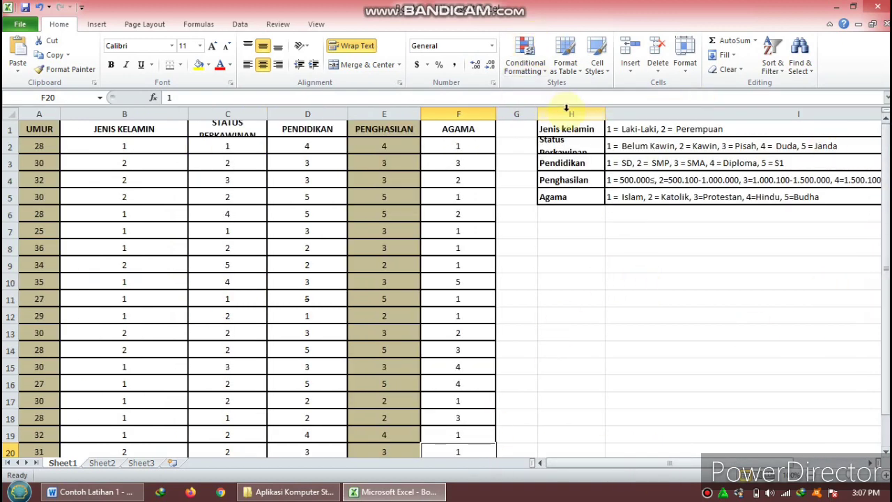
# Step: Delete the legend columns H and I beside the data table
pyautogui.moveTo(570, 112); pyautogui.dragTo(879, 172)
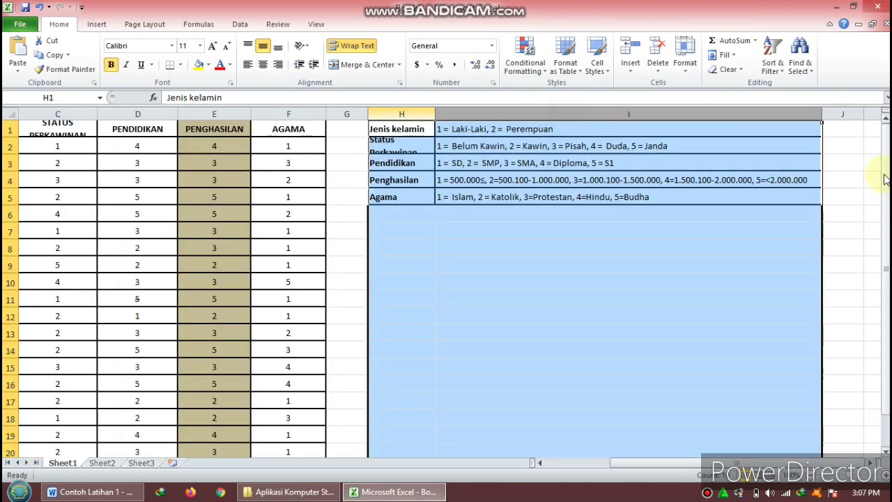
pyautogui.hotkey('ctrl', '-')
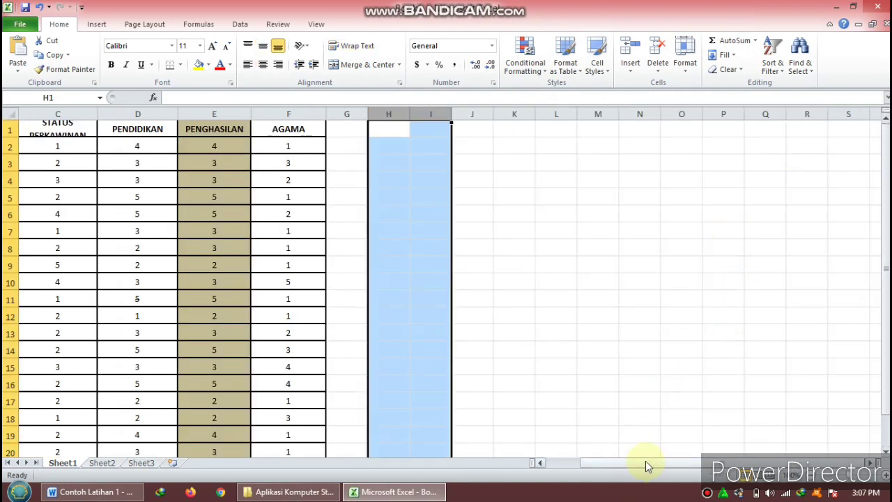
# Step: Replace the headings in A1:C1 with the variable names X1, X2 and X3
pyautogui.moveTo(647, 464); pyautogui.dragTo(513, 439)
pyautogui.click(32, 127)
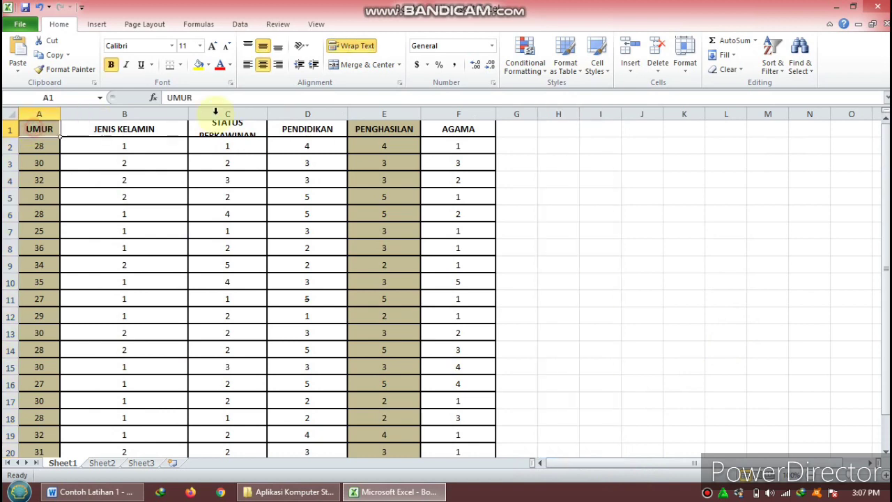
pyautogui.write('X1')
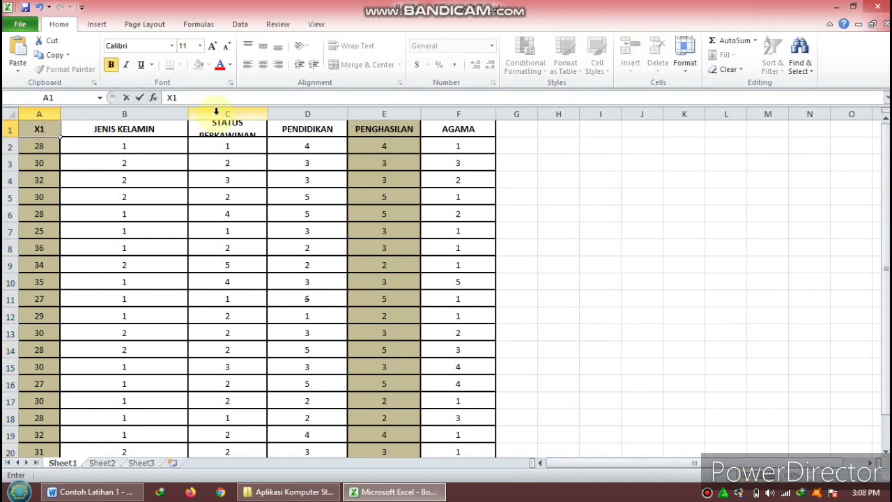
pyautogui.press('Return')
pyautogui.press('Up')
pyautogui.press('Right')
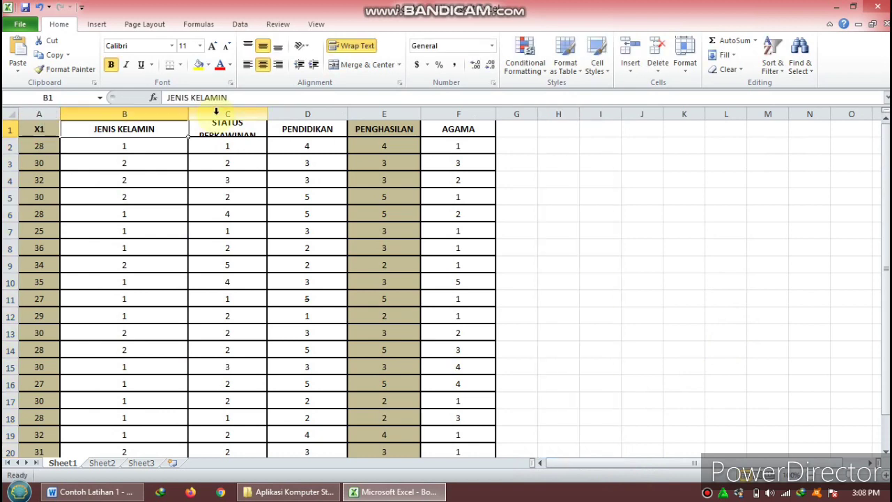
pyautogui.write('X2')
pyautogui.press('Right')
pyautogui.write('X')
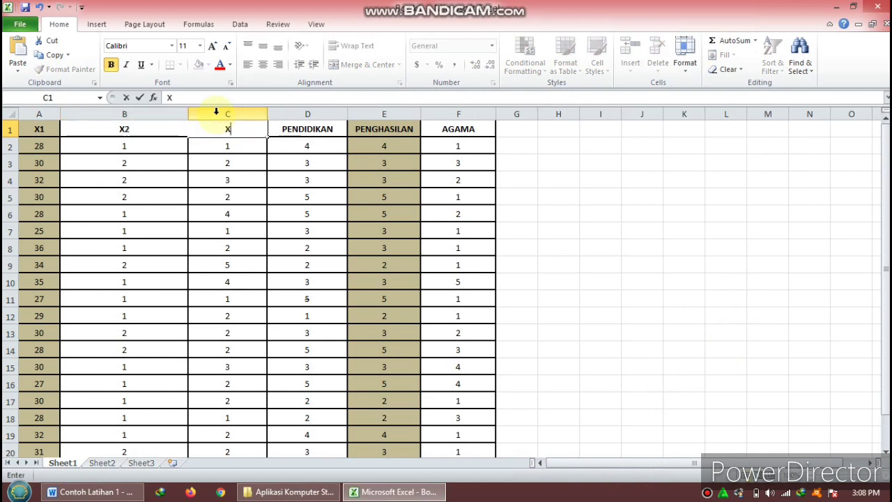
pyautogui.write('3')
pyautogui.press('Right')
# Step: Replace the headings in D1:F1 with the variable names X4, X5 and X6
pyautogui.write('X')
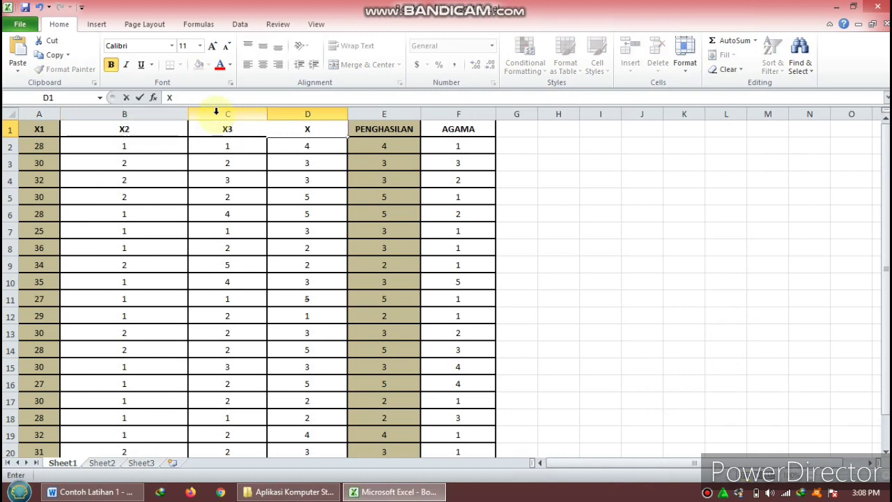
pyautogui.write('4')
pyautogui.press('Right')
pyautogui.write('X')
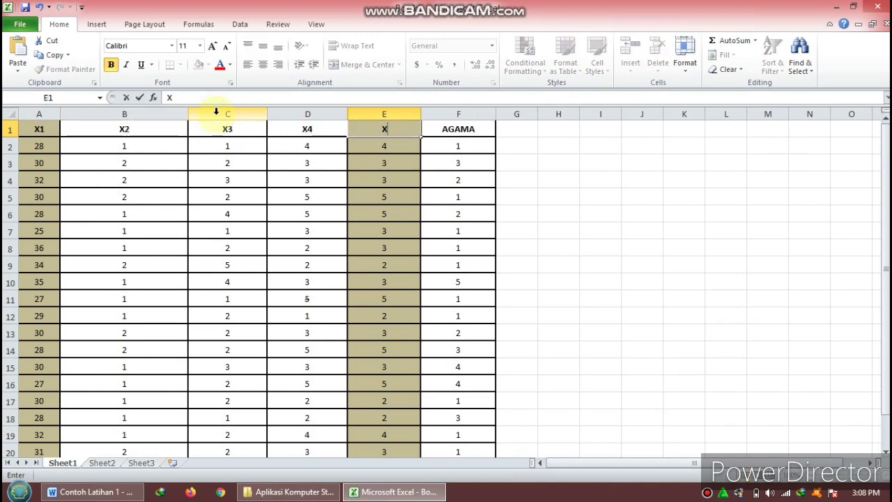
pyautogui.write('5')
pyautogui.press('Right')
pyautogui.write('X')
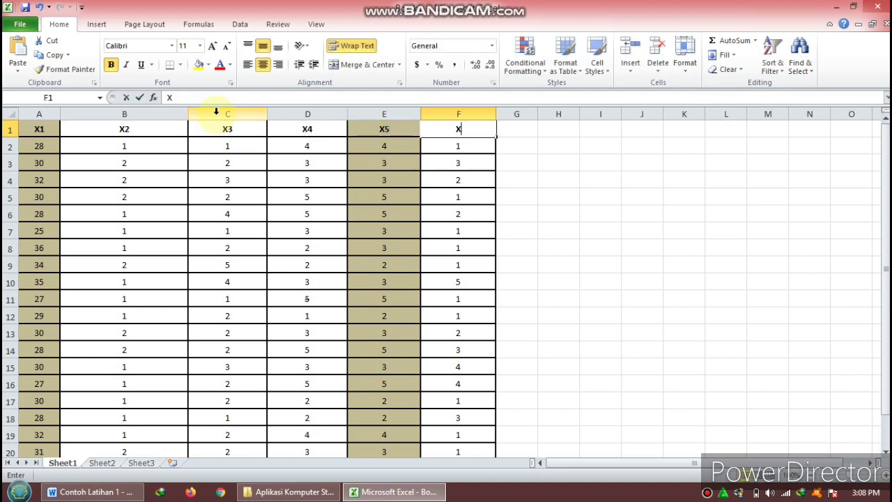
pyautogui.write('6')
pyautogui.press('Return')
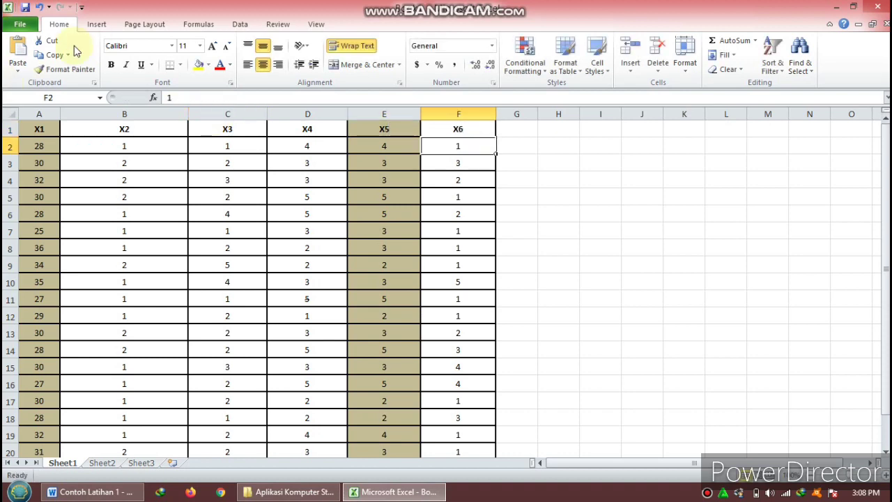
# Step: Start saving the workbook under a new name and create and open a folder named Tugas Statistik Komputer in Documents
pyautogui.click(20, 24)
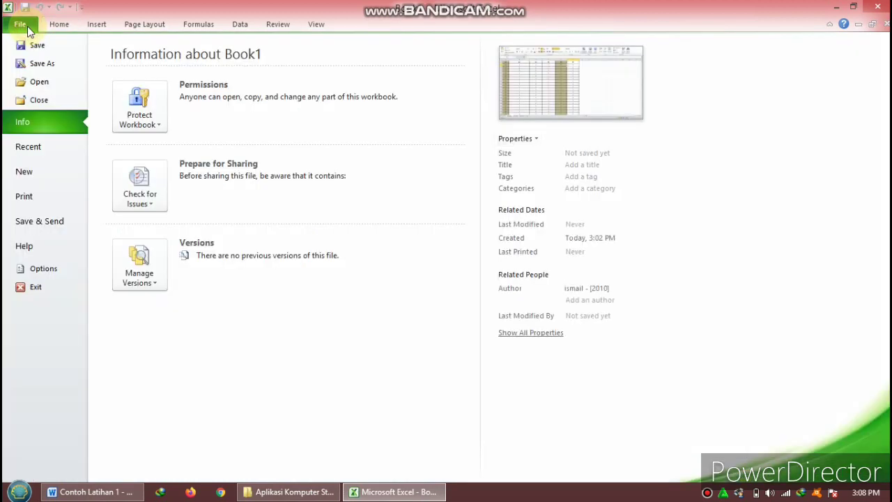
pyautogui.click(42, 64)
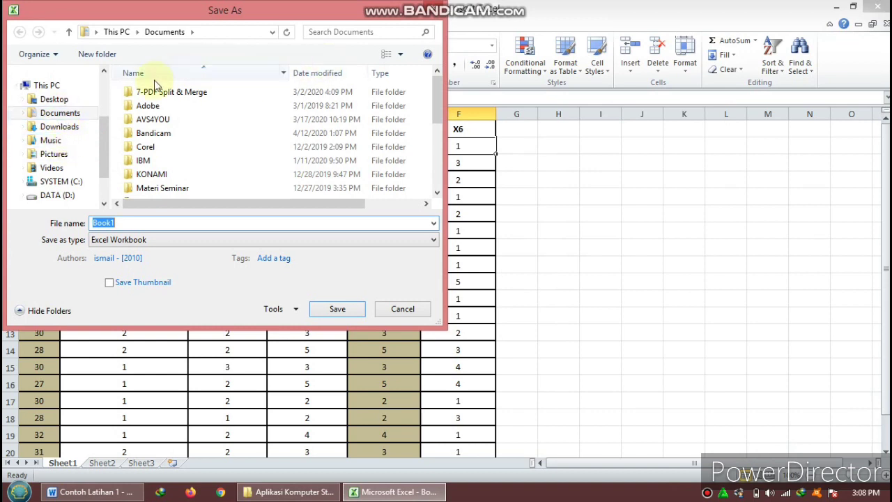
pyautogui.click(98, 54)
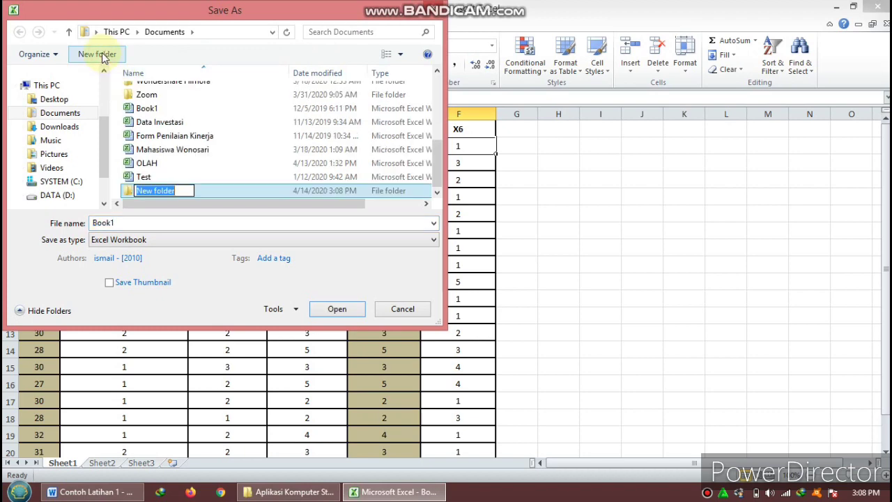
pyautogui.write('Tugas ')
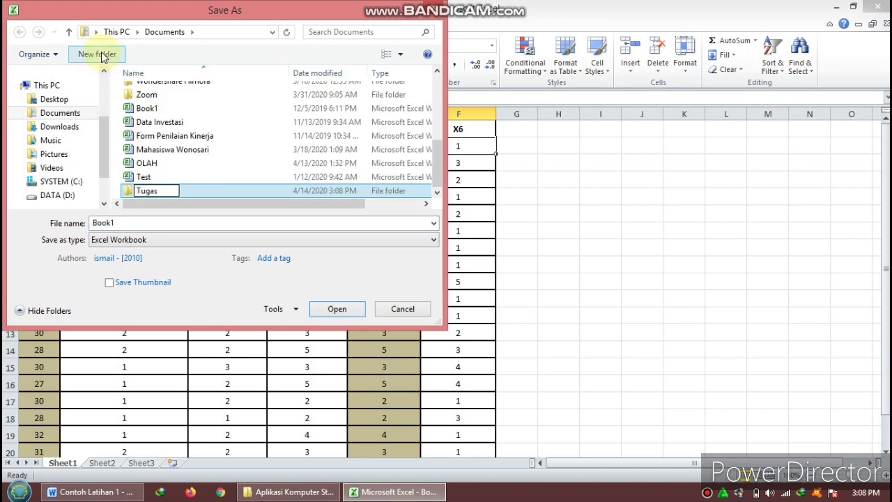
pyautogui.write('Statistik Kompu')
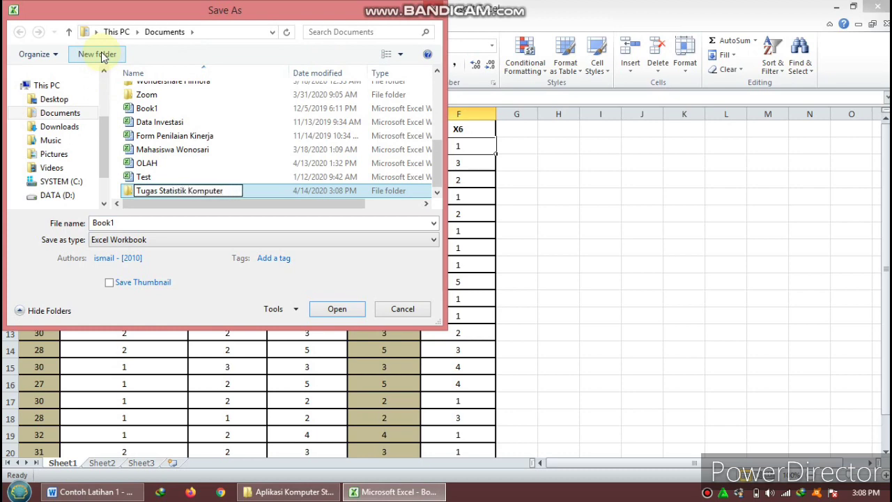
pyautogui.write('ter')
pyautogui.press('Return')
pyautogui.press('Return')
# Step: Save the workbook in the new folder as Tugas 1 in Excel Workbook format
pyautogui.click(222, 225)
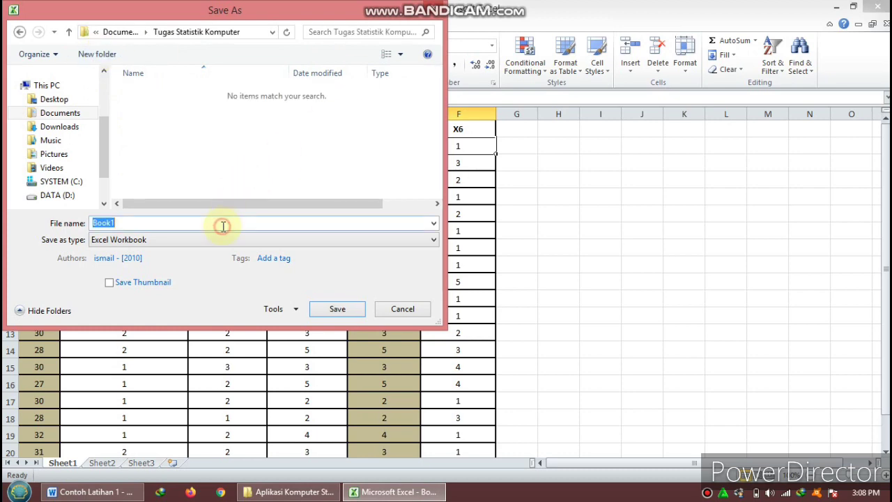
pyautogui.write('Tugas 1')
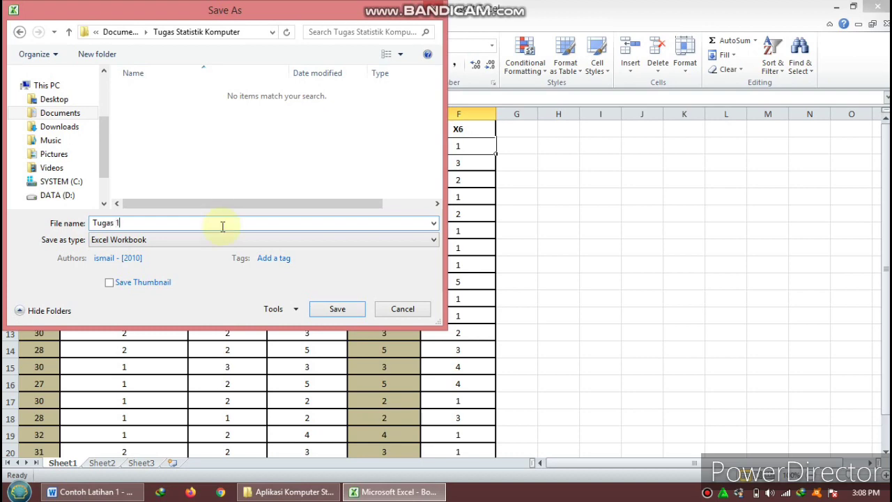
pyautogui.click(339, 314)
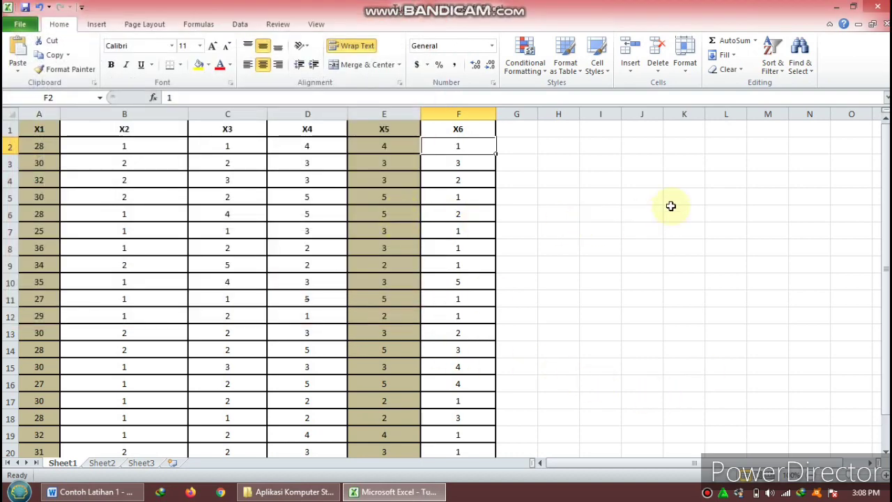
# Step: Minimize the open windows to reach the desktop and launch SPSS 22
pyautogui.click(836, 7)
pyautogui.click(834, 7)
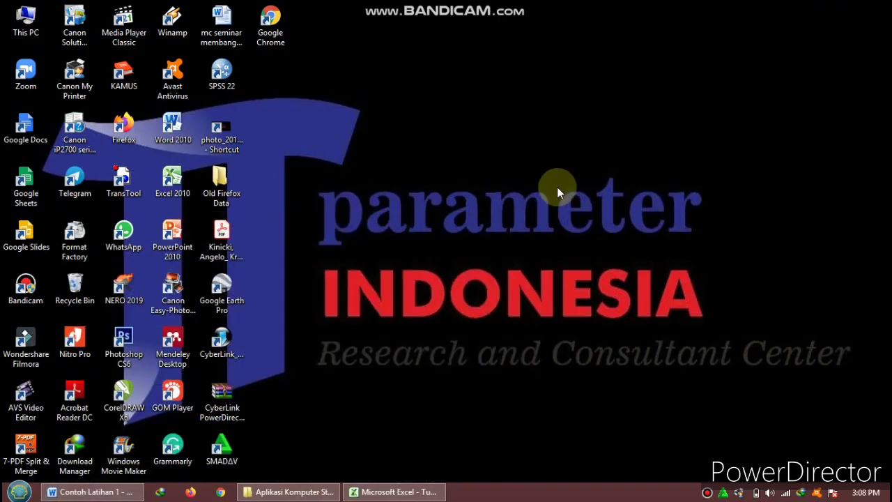
pyautogui.doubleClick(226, 77)
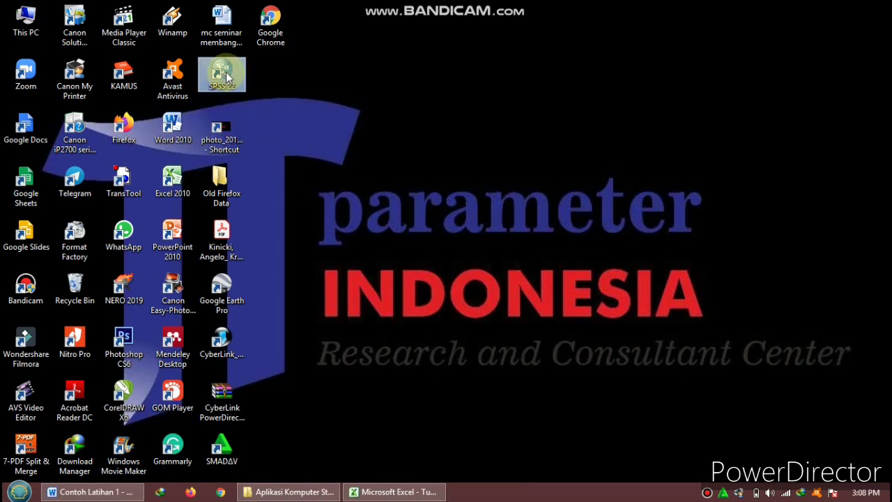
pyautogui.rightClick(225, 74)
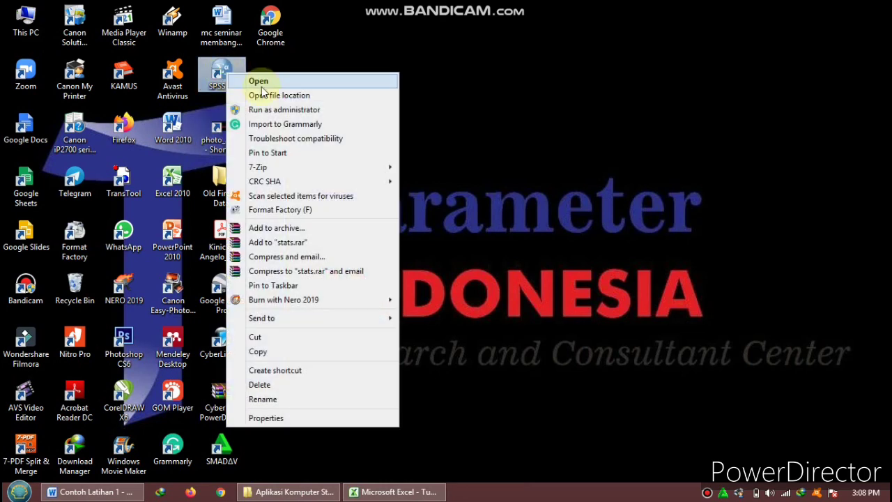
pyautogui.click(262, 81)
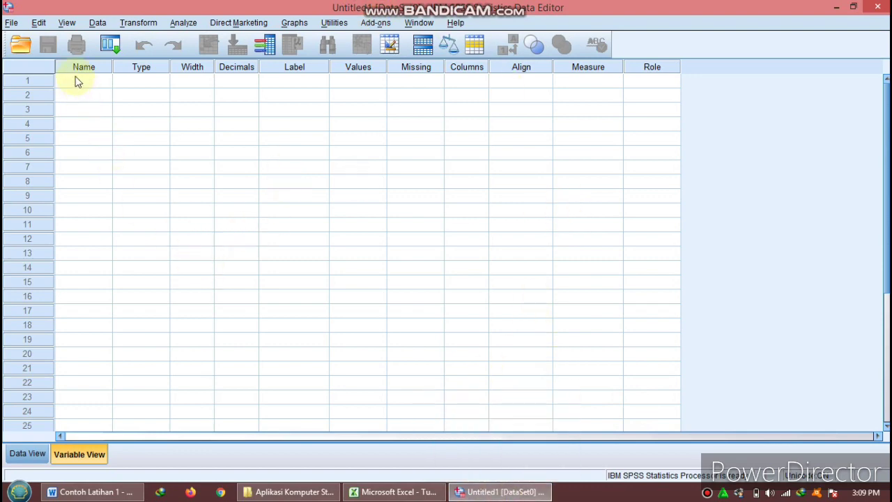
# Step: Start opening a data file and browse to the Tugas Statistik Komputer folder in Documents
pyautogui.click(11, 23)
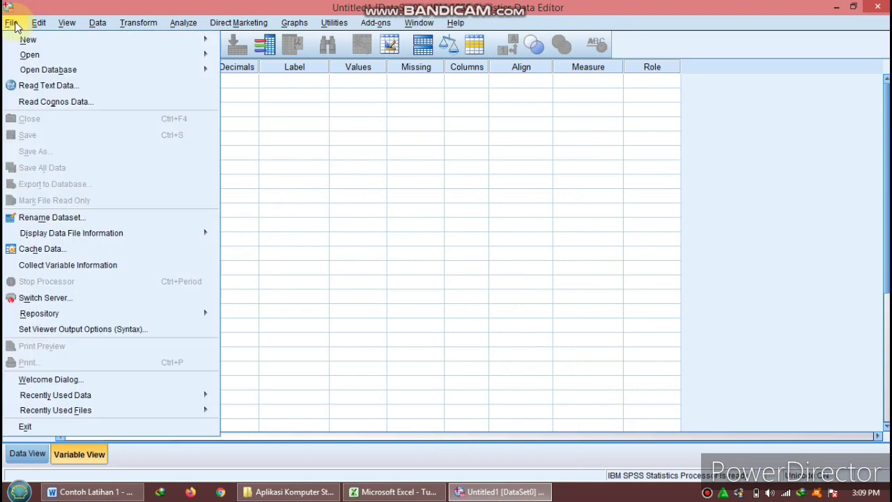
pyautogui.moveTo(29, 54)
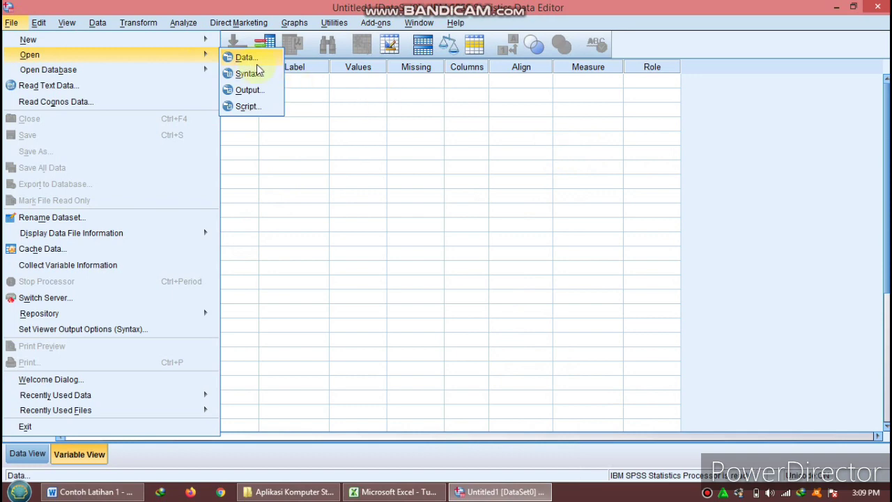
pyautogui.click(374, 146)
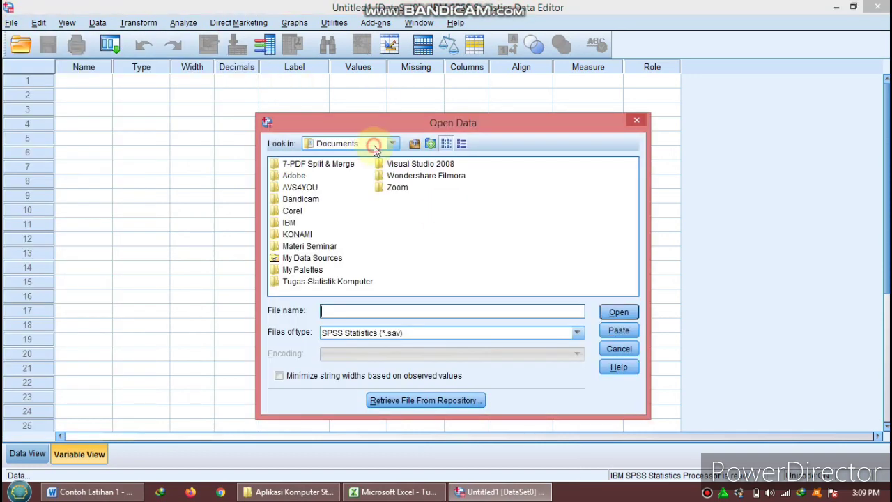
pyautogui.click(374, 146)
pyautogui.click(317, 283)
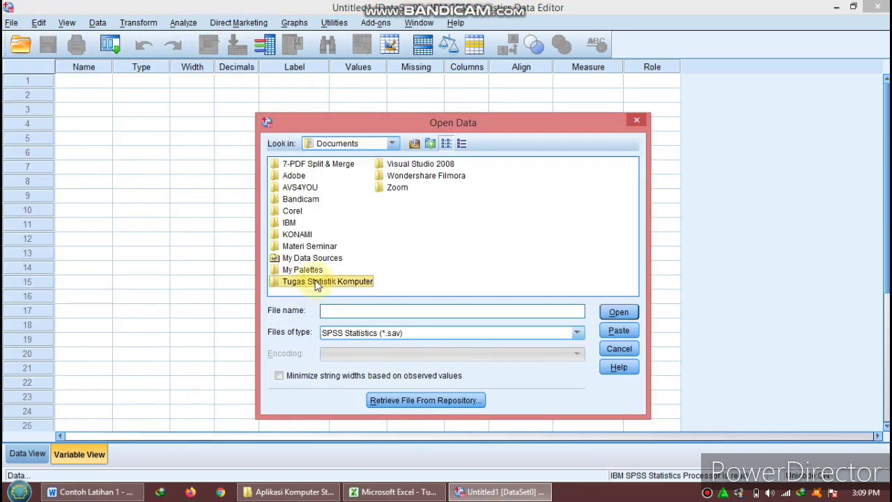
pyautogui.click(620, 313)
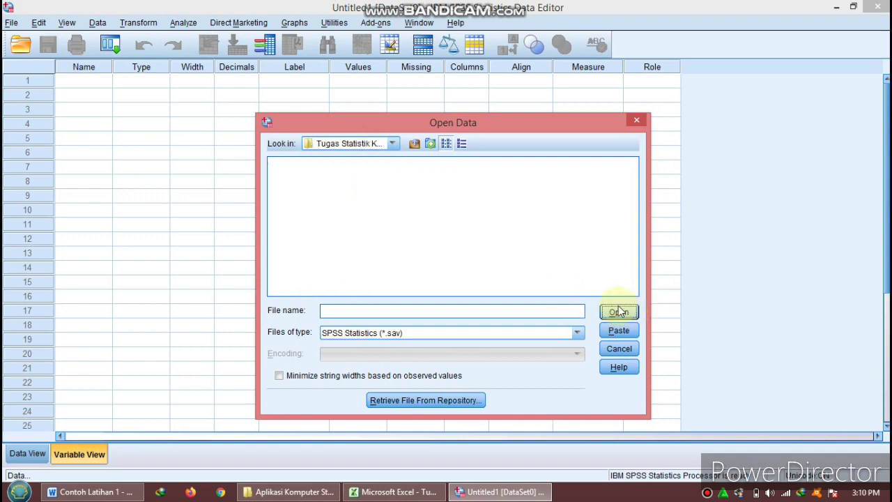
# Step: Set the file type to Excel (*.xls, *.xlsx, *.xlsm) and import Tugas 1.xlsx into a dataset
pyautogui.click(570, 334)
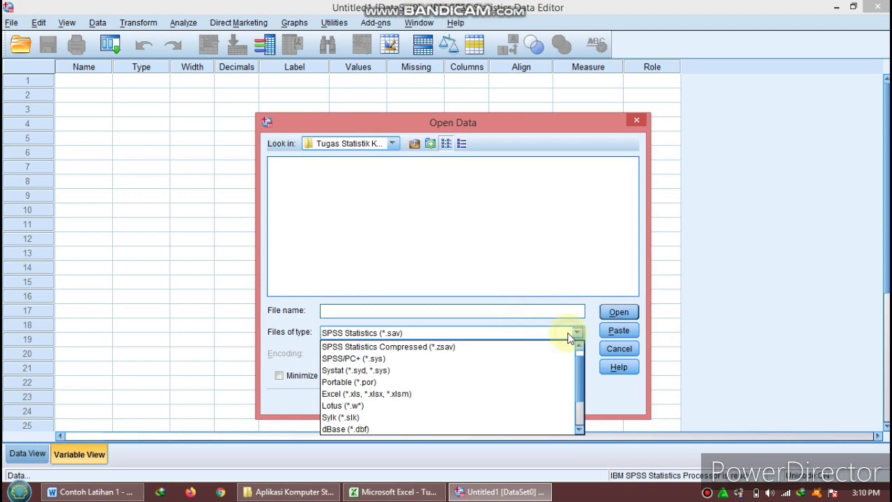
pyautogui.click(377, 398)
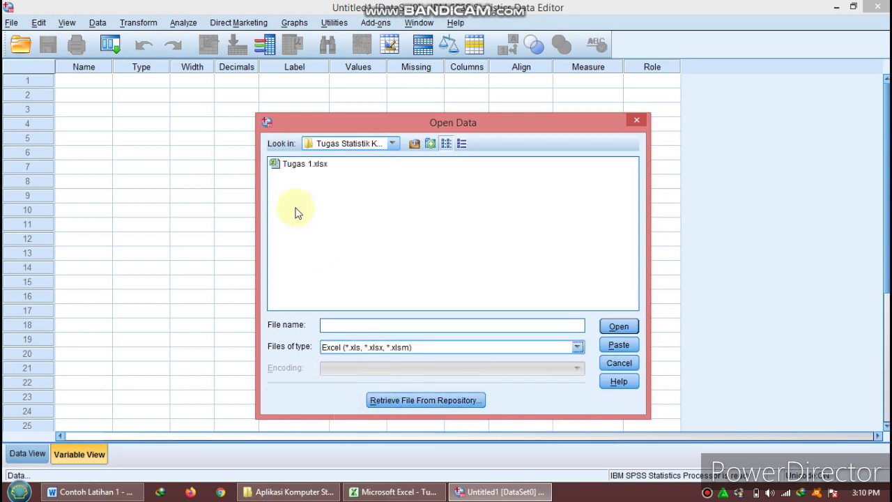
pyautogui.click(295, 165)
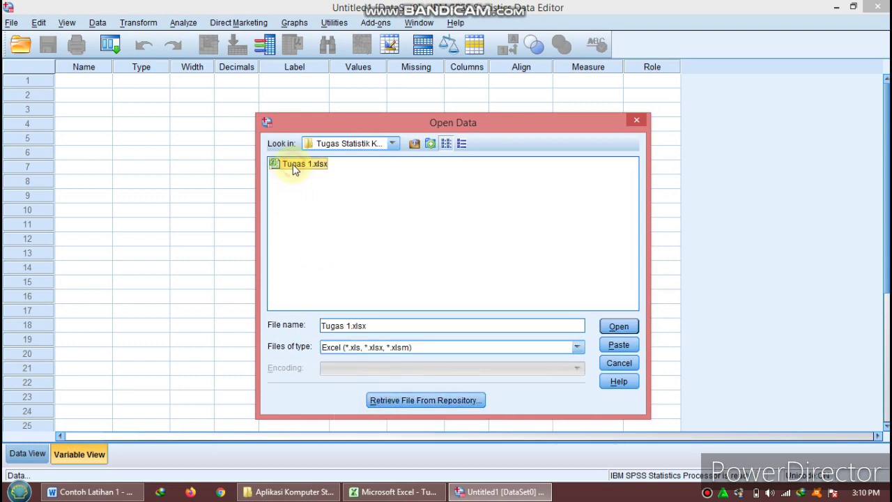
pyautogui.click(618, 326)
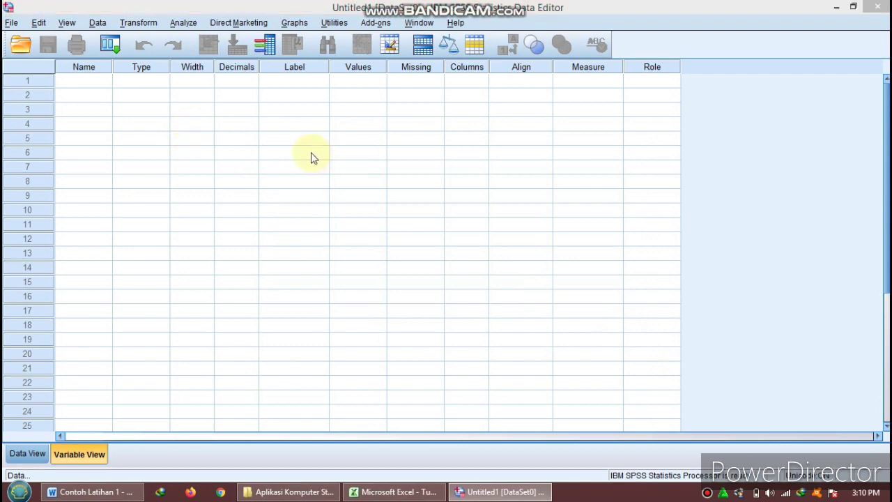
pyautogui.click(412, 302)
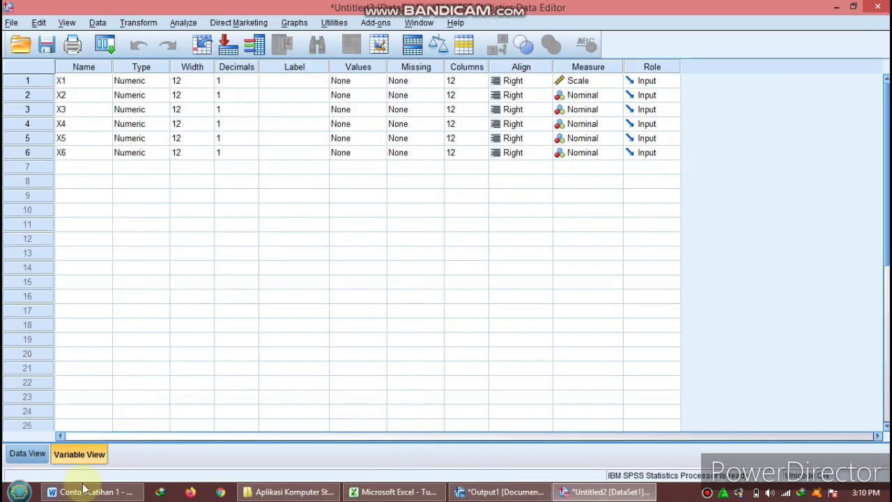
# Step: Examine the imported dataset's case values in Data View and its variable definitions in Variable View
pyautogui.click(37, 460)
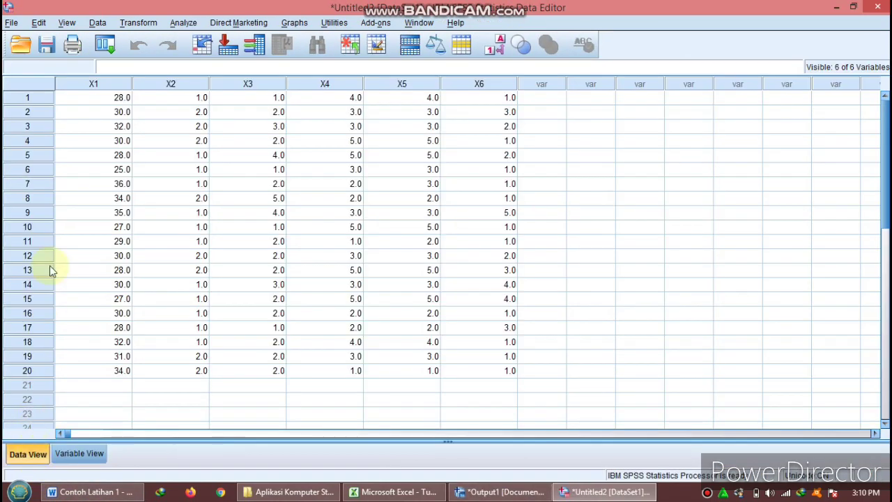
pyautogui.click(70, 453)
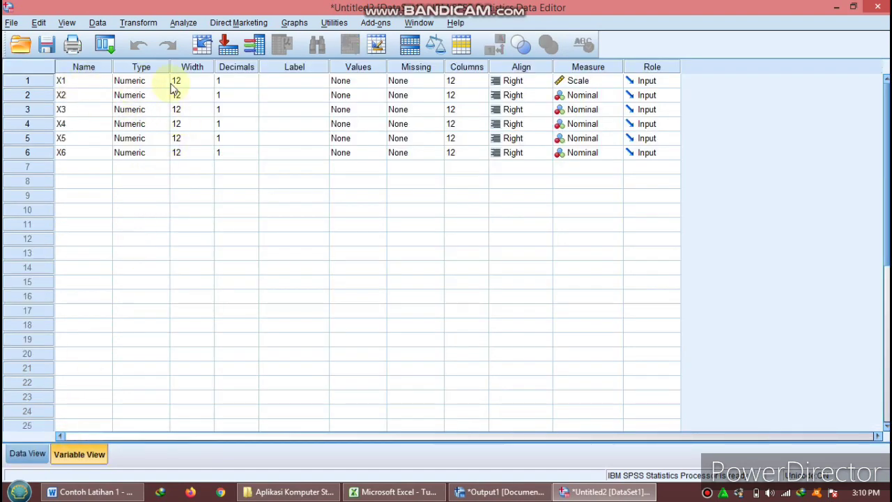
pyautogui.click(21, 454)
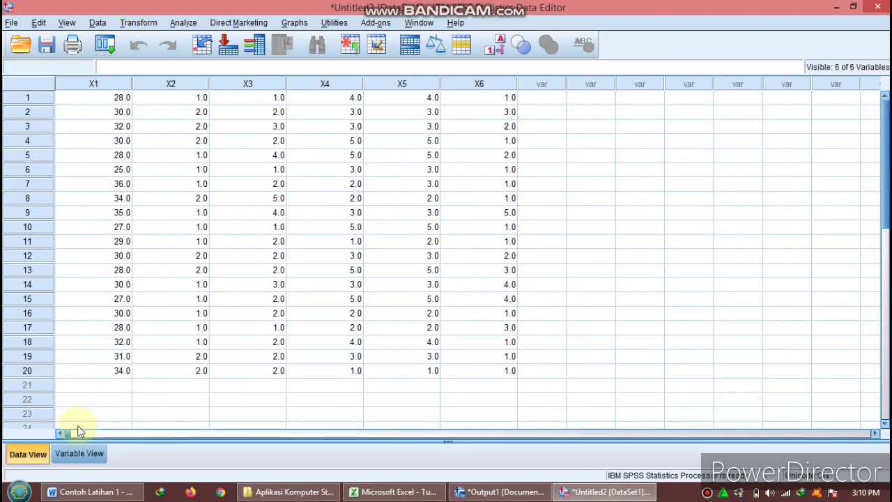
# Step: In Variable View, set the width of all six variables, X1 through X6, to 4
pyautogui.click(86, 452)
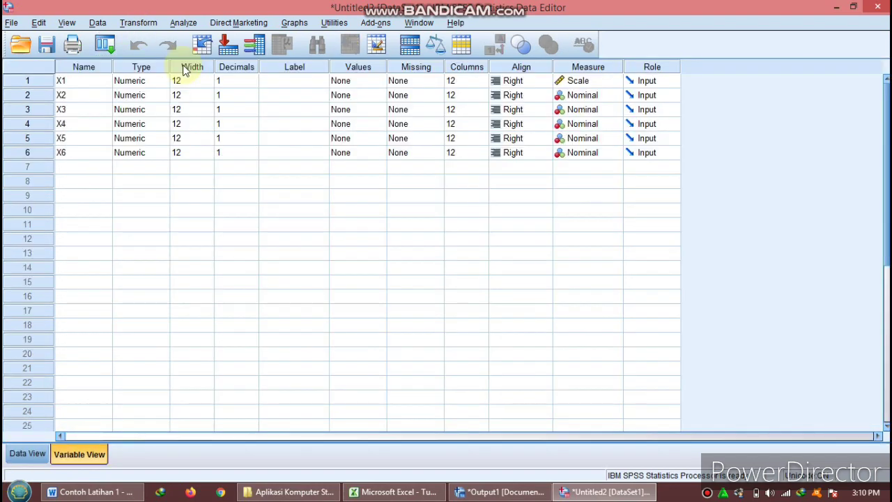
pyautogui.click(189, 81)
pyautogui.write('4')
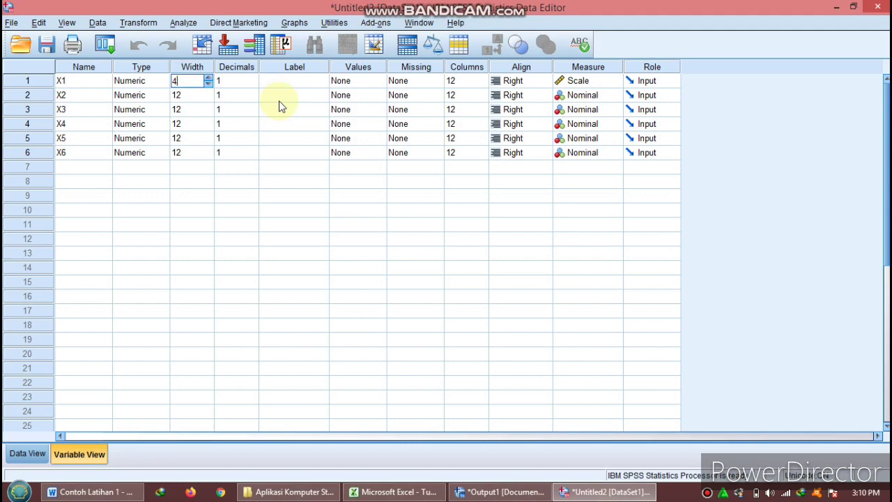
pyautogui.press('Return')
pyautogui.write('4')
pyautogui.press('Return')
pyautogui.write('4')
pyautogui.press('Return')
pyautogui.write('4')
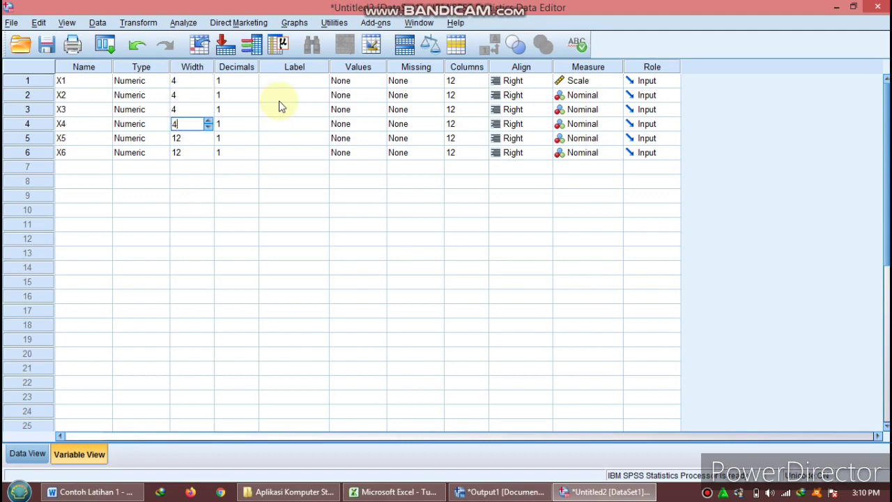
pyautogui.press('Return')
pyautogui.write('4')
pyautogui.press('Return')
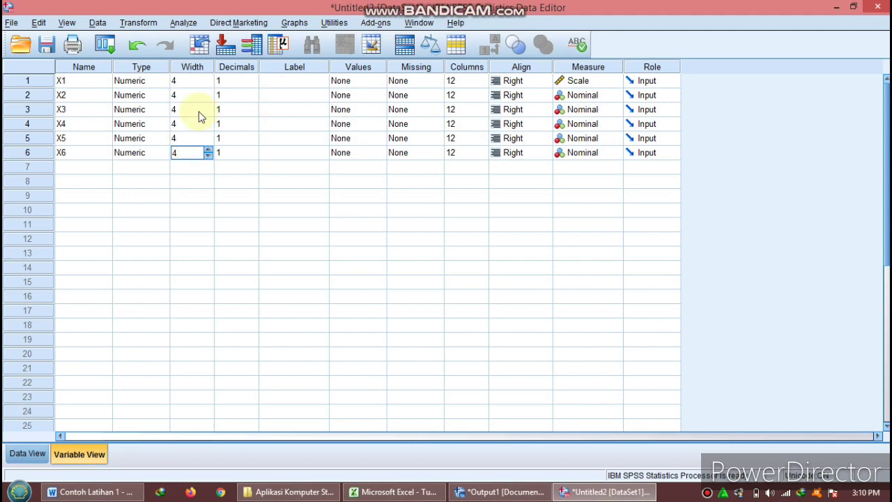
# Step: Set the number of decimals to 0 for all six variables, X1 through X6
pyautogui.click(223, 82)
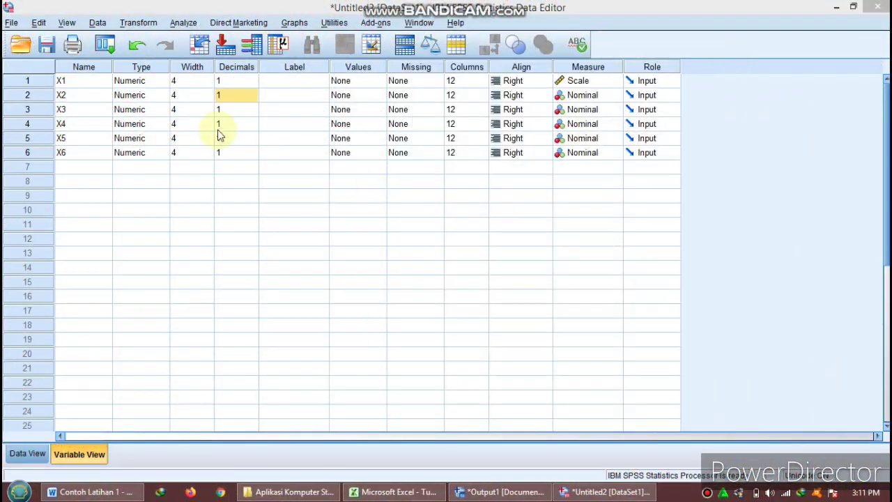
pyautogui.click(228, 83)
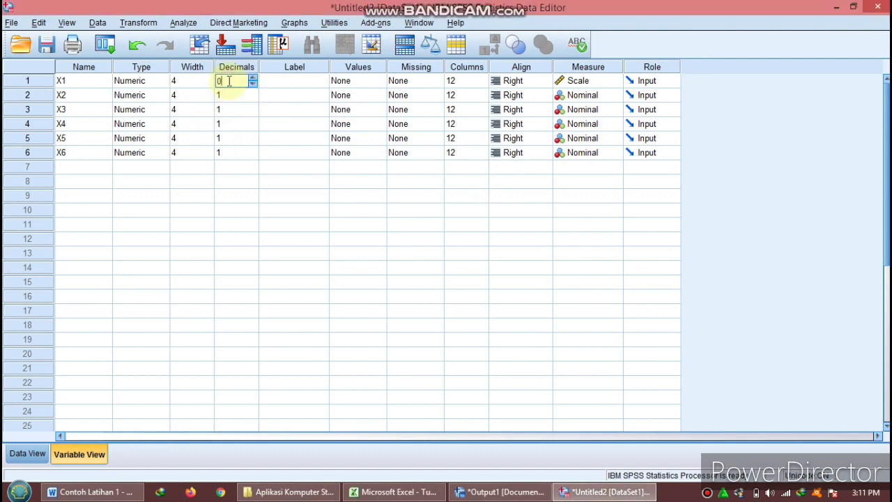
pyautogui.press('Down')
pyautogui.write('0')
pyautogui.press('Down')
pyautogui.write('0')
pyautogui.press('Down')
pyautogui.write('0')
pyautogui.press('Down')
pyautogui.write('0')
pyautogui.press('Down')
pyautogui.write('0')
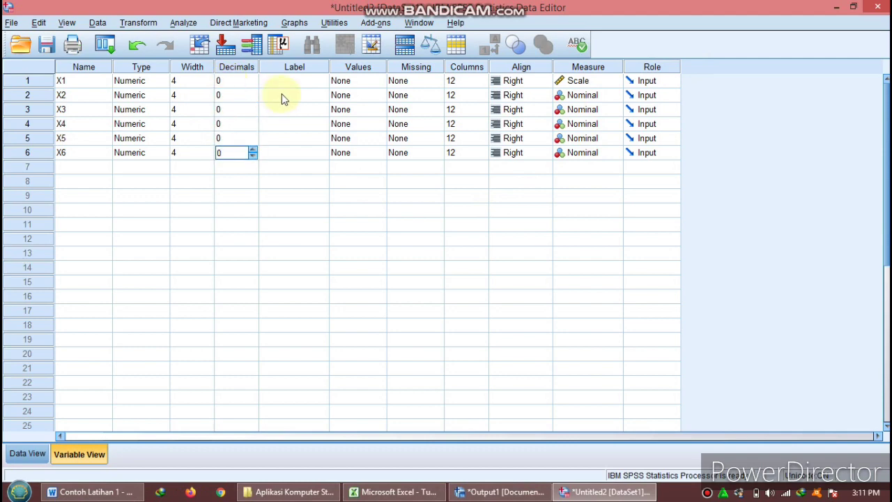
# Step: Label variable X1 as Umur and consult the employee table's column headings in the Word document Contoh Latihan 1
pyautogui.click(294, 84)
pyautogui.write('Um')
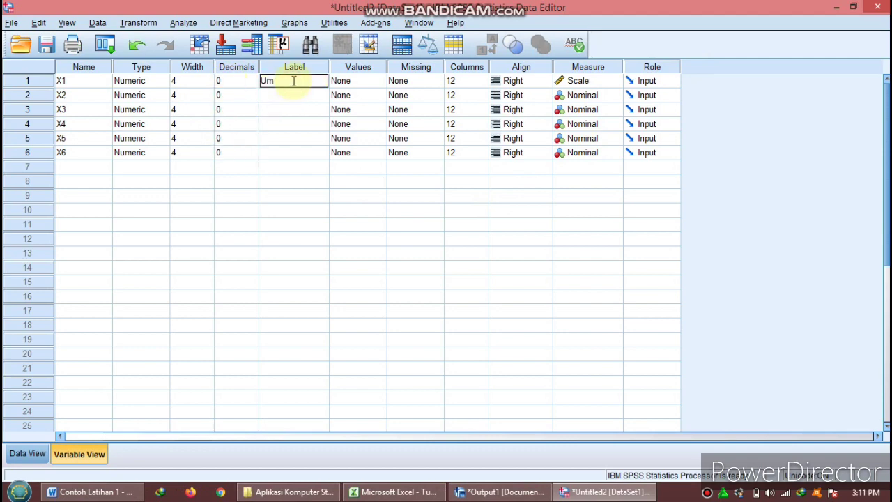
pyautogui.hotkey('alt', 'Tab')
pyautogui.hotkey('alt', 'Tab')
pyautogui.hotkey('alt', 'Tab')
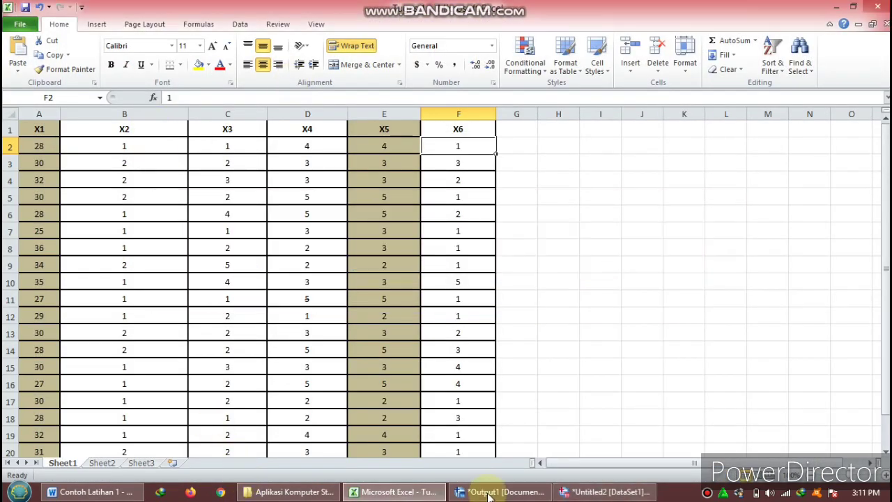
pyautogui.click(110, 492)
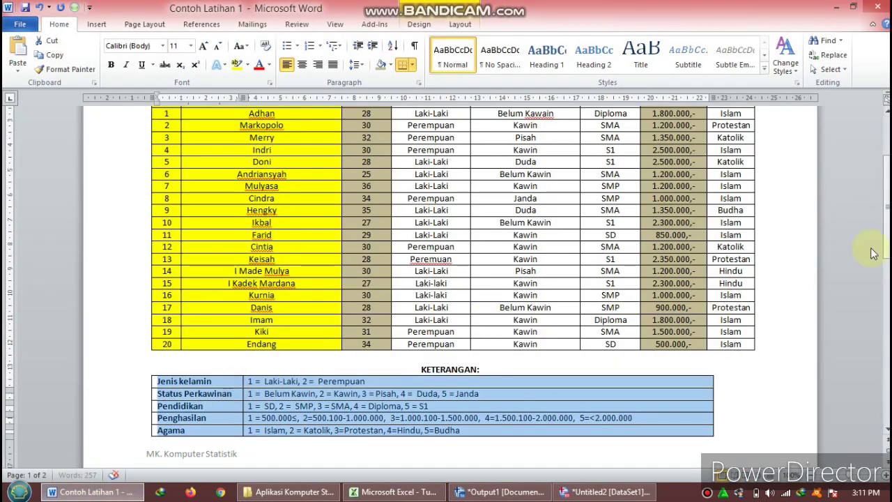
pyautogui.moveTo(886, 206); pyautogui.dragTo(886, 186)
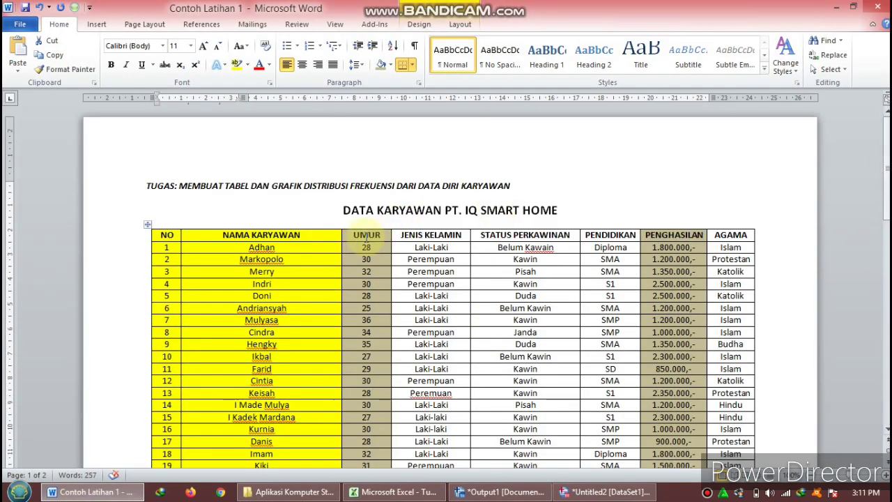
pyautogui.moveTo(361, 236); pyautogui.dragTo(728, 236)
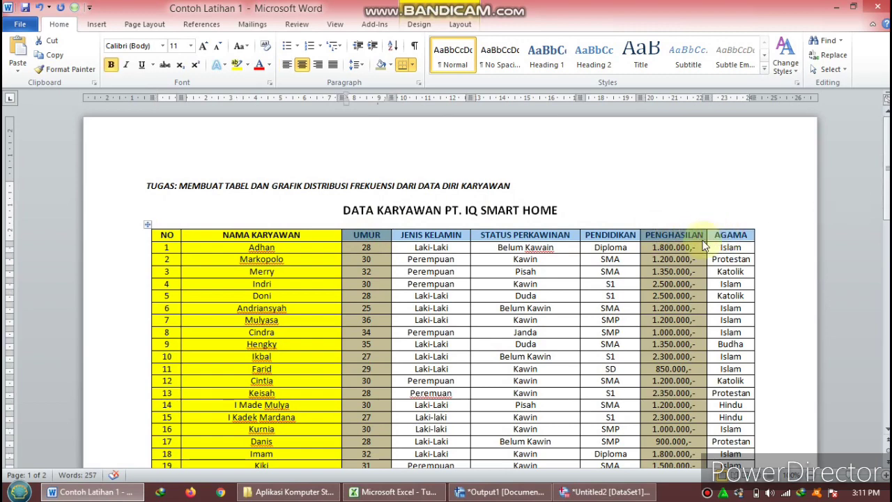
pyautogui.hotkey('alt', 'Tab')
pyautogui.hotkey('alt', 'Tab')
pyautogui.hotkey('alt', 'Tab')
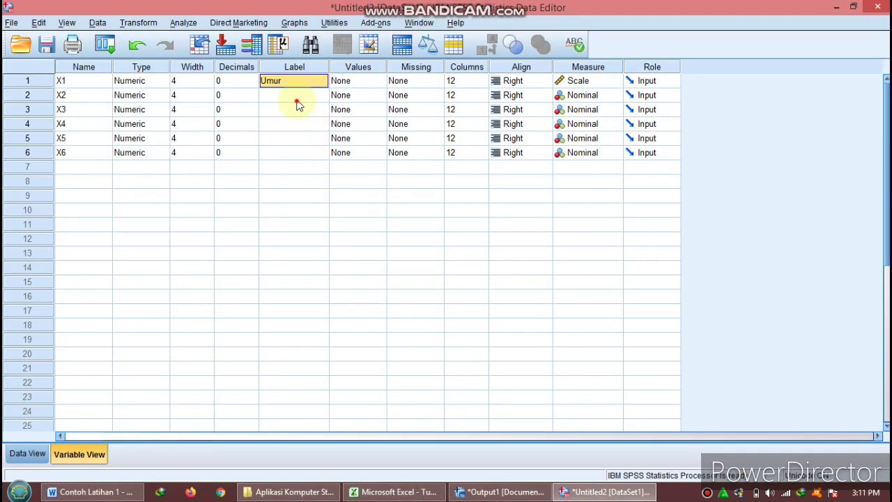
# Step: Label X2 as Jenis Kelamin and X3 as Status, checking the heading names in the Word table
pyautogui.click(297, 97)
pyautogui.write('Jenis Kel')
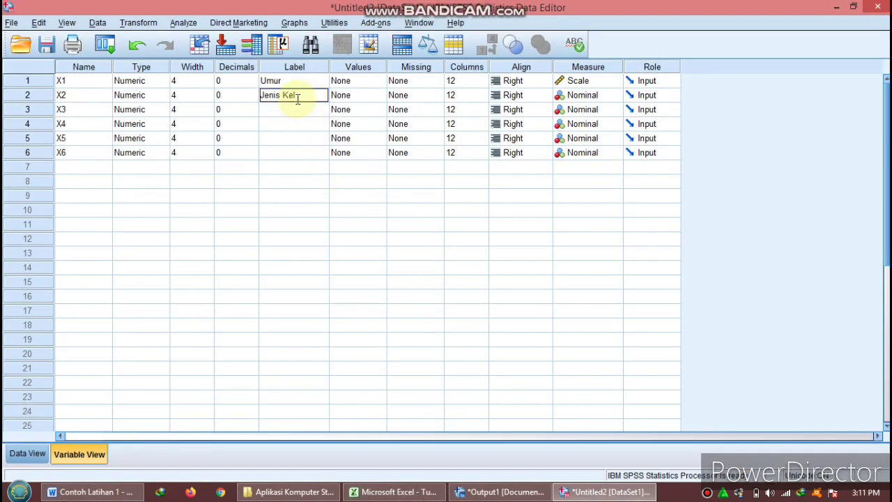
pyautogui.write('amin')
pyautogui.click(280, 108)
pyautogui.hotkey('alt', 'Tab')
pyautogui.hotkey('alt', 'Tab')
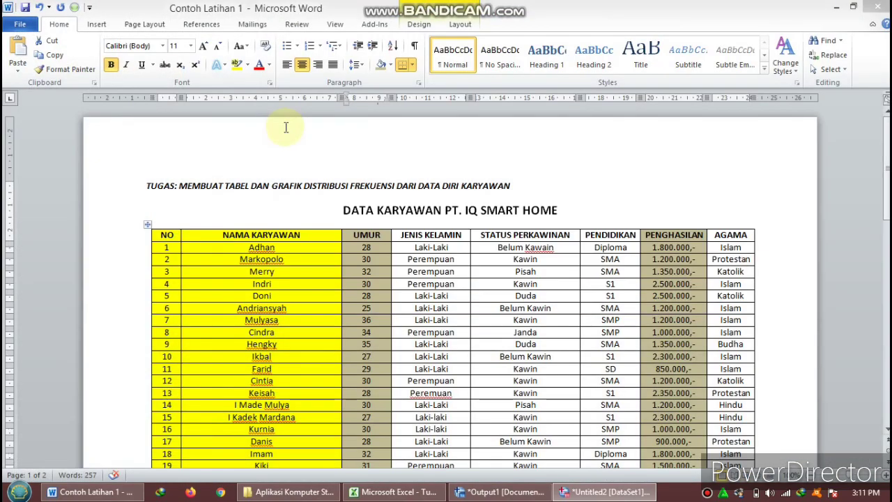
pyautogui.hotkey('alt', 'Tab')
pyautogui.write('S')
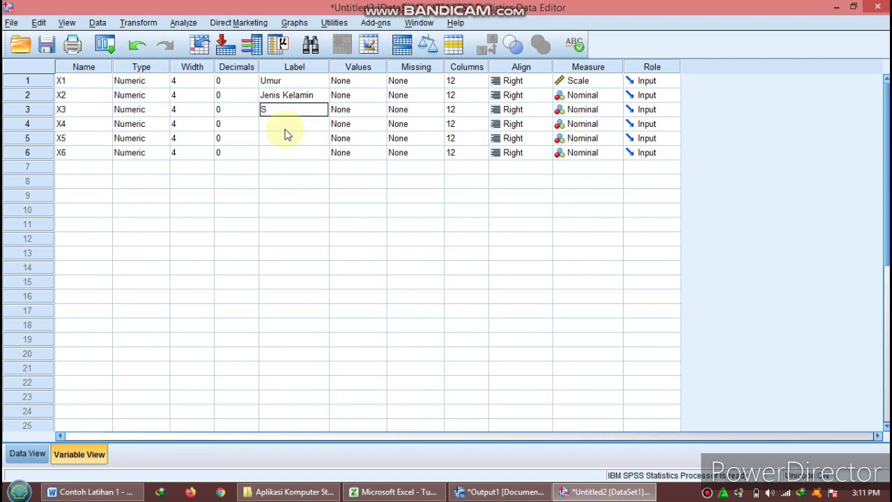
# Step: Label X4 as Pendidikan and X5 as Penghasilan, following the headings of the Word table
pyautogui.hotkey('alt', 'Tab')
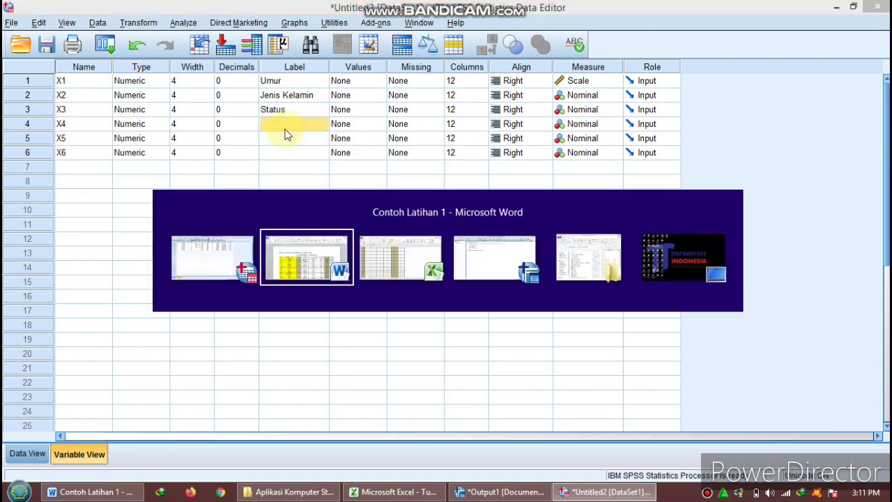
pyautogui.hotkey('alt', 'Tab')
pyautogui.write('Pend')
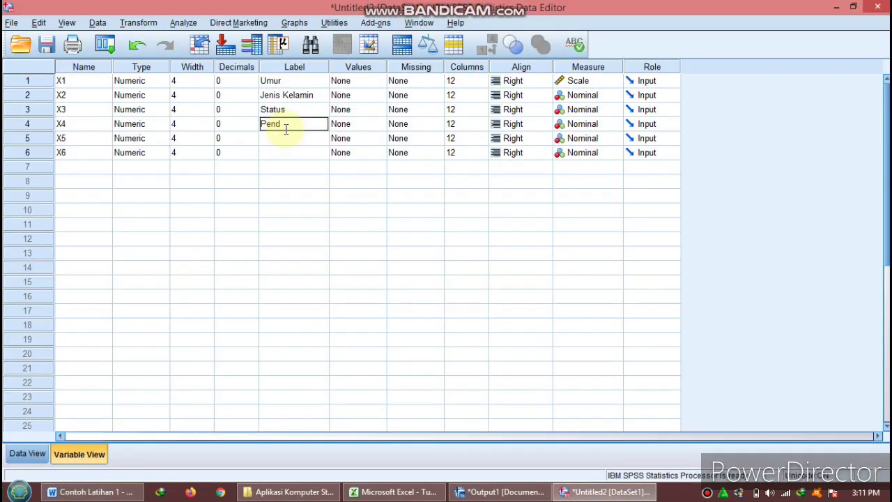
pyautogui.click(292, 143)
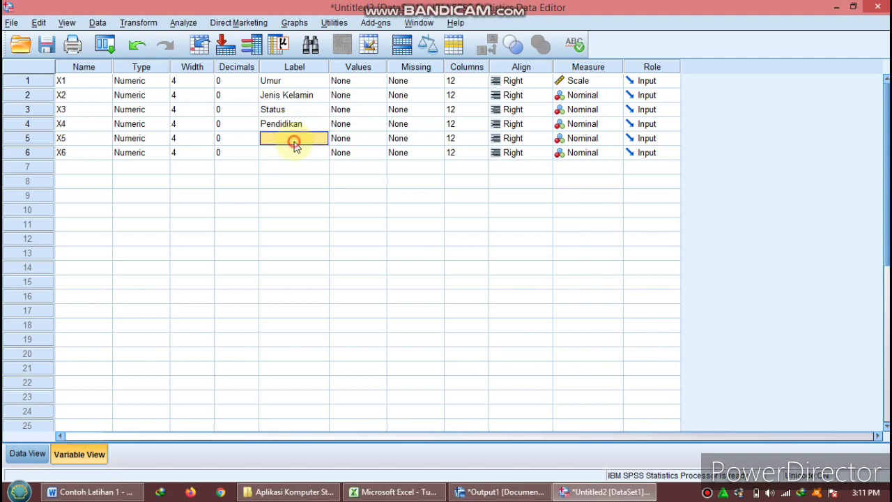
pyautogui.hotkey('alt', 'Tab')
pyautogui.hotkey('alt', 'Tab')
pyautogui.write('Penghasilan')
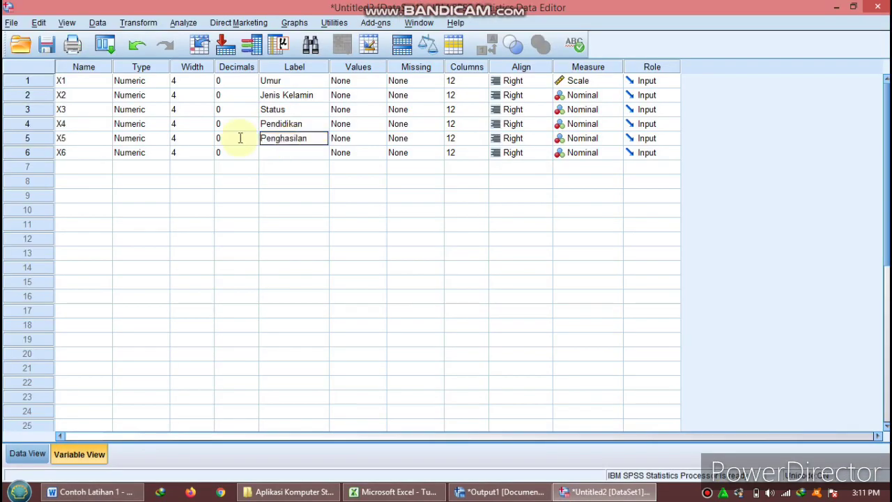
# Step: Label X6 as Agama, checking the last heading of the Word table
pyautogui.click(270, 152)
pyautogui.hotkey('alt', 'Tab')
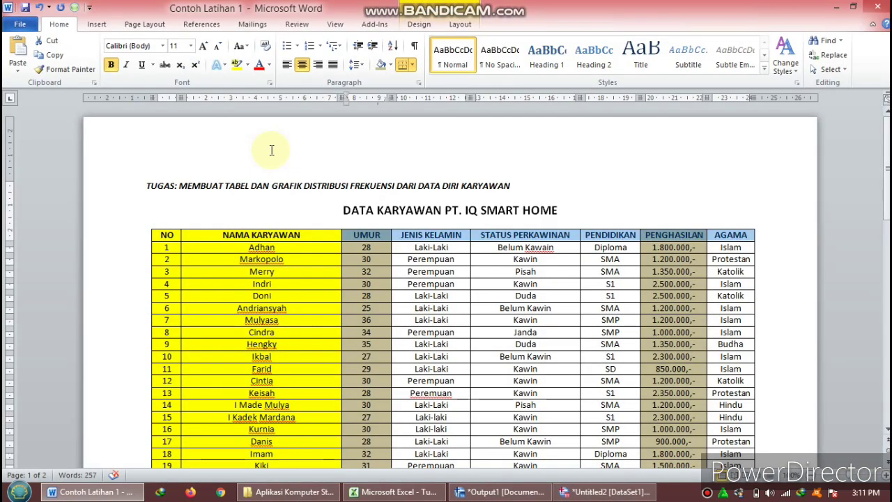
pyautogui.hotkey('alt', 'Tab')
pyautogui.write('Agama')
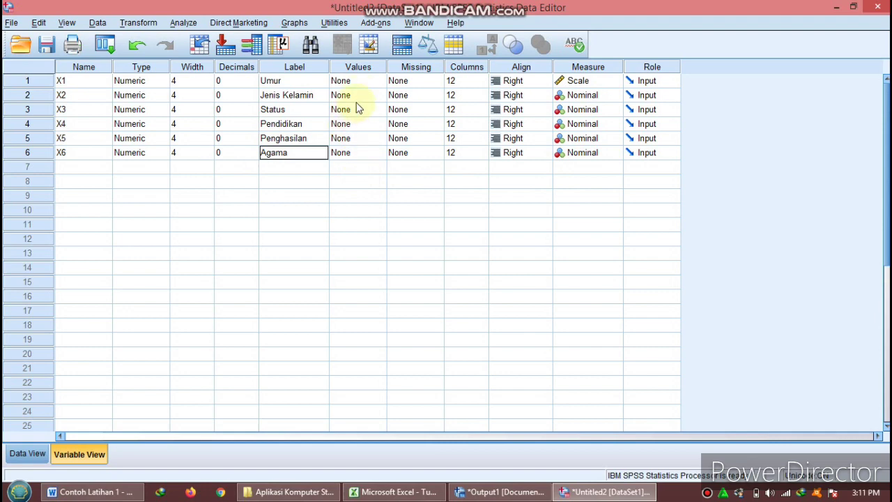
pyautogui.click(285, 82)
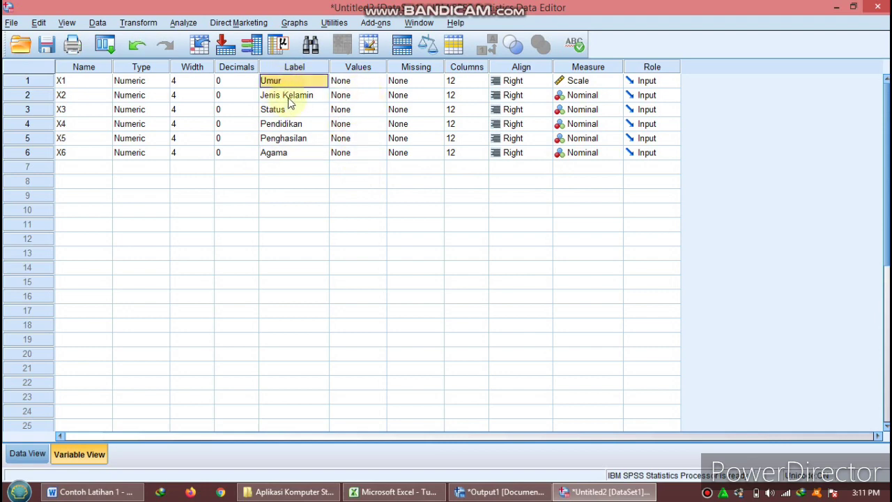
# Step: Define the value labels for Jenis Kelamin as 1 = Laki-Laki and 2 = Perempuan
pyautogui.click(288, 97)
pyautogui.click(365, 99)
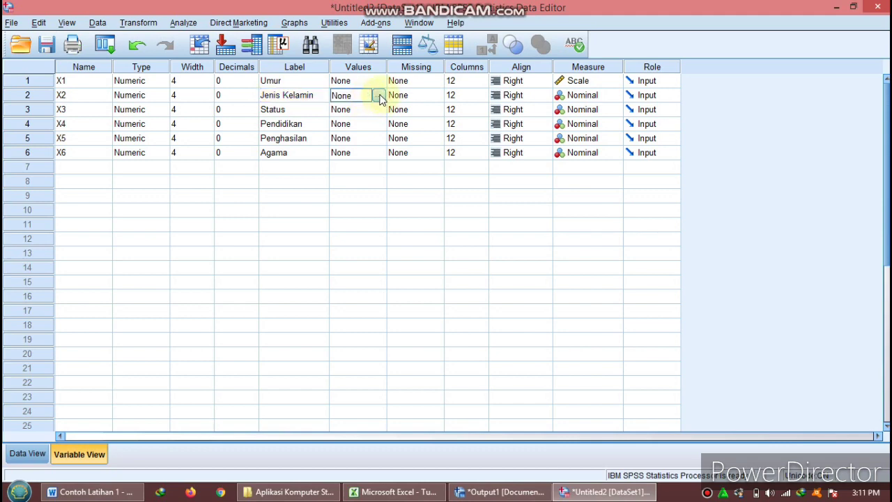
pyautogui.click(381, 97)
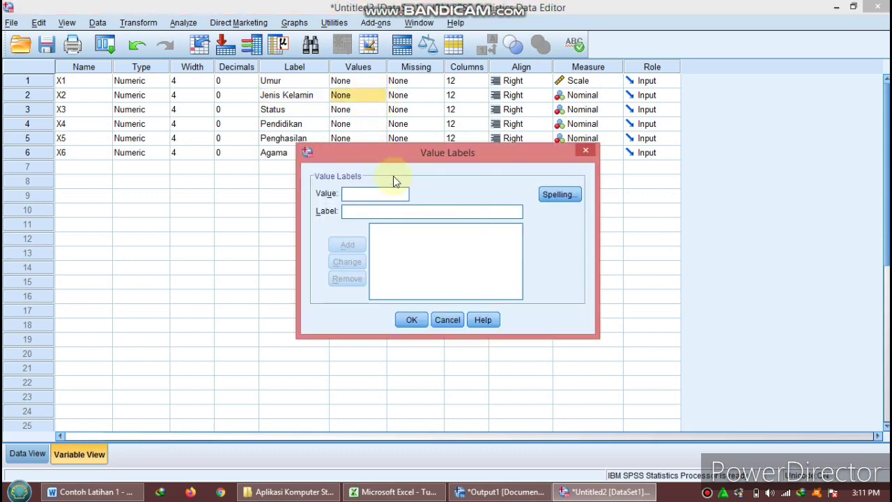
pyautogui.write('1')
pyautogui.click(385, 211)
pyautogui.write('Laki-Laki')
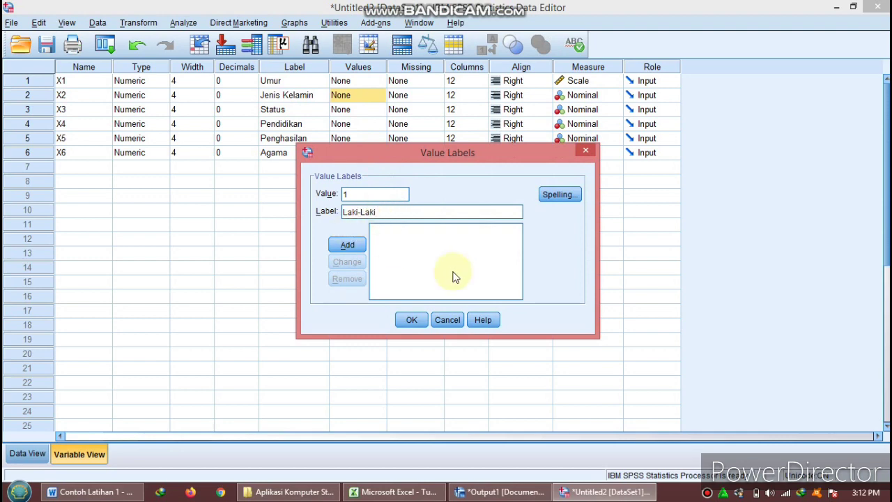
pyautogui.click(347, 244)
pyautogui.write('2')
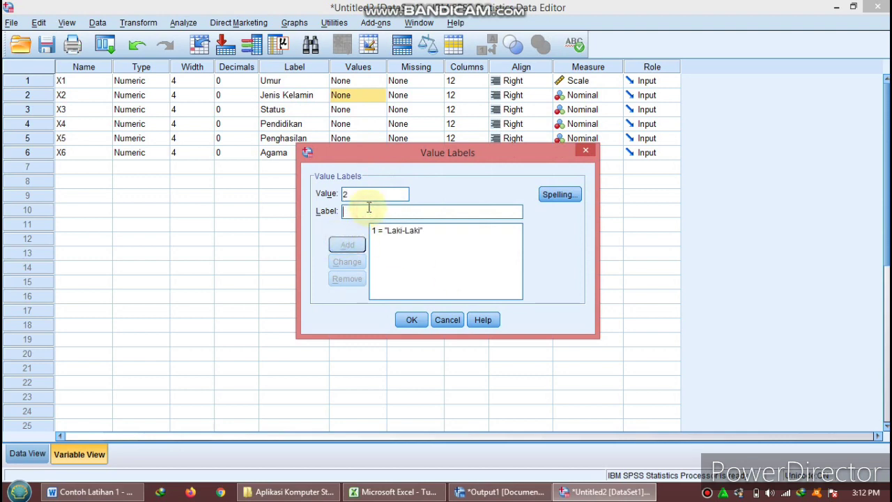
pyautogui.click(368, 208)
pyautogui.write('Perempuan')
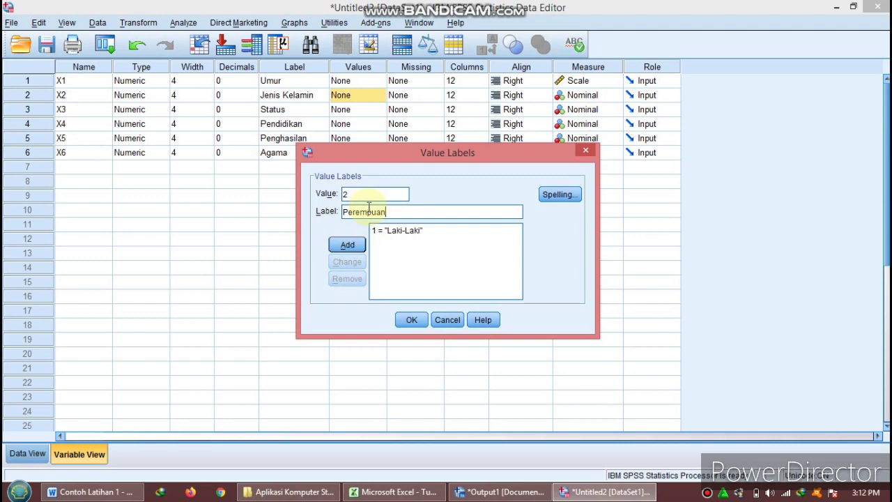
pyautogui.click(347, 244)
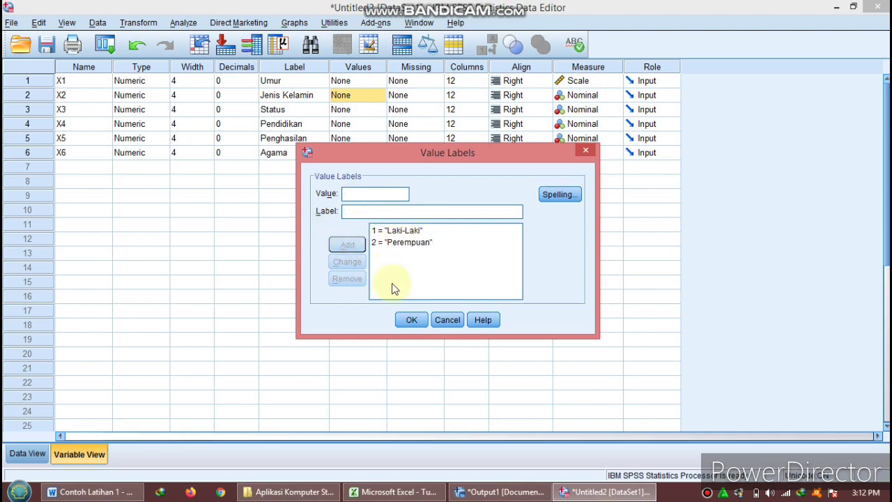
pyautogui.click(412, 319)
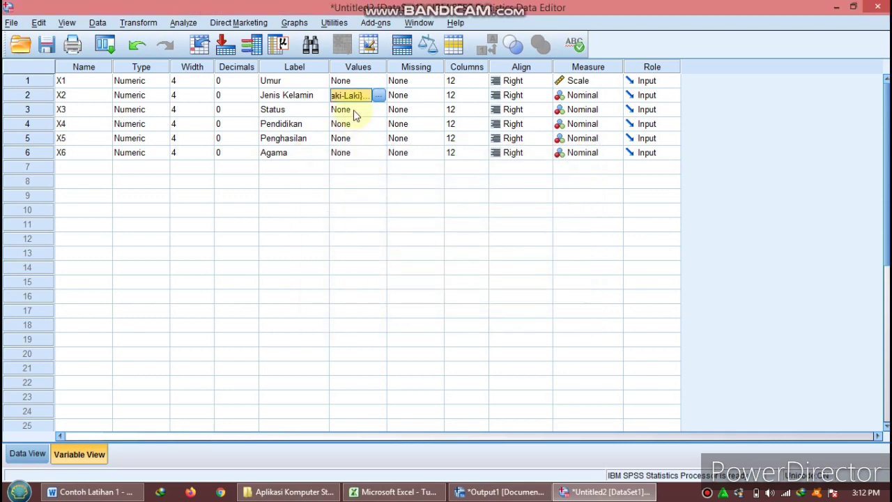
# Step: Open the value labels for Status and enter value 1 with the label Belum Kawin
pyautogui.click(354, 112)
pyautogui.click(378, 109)
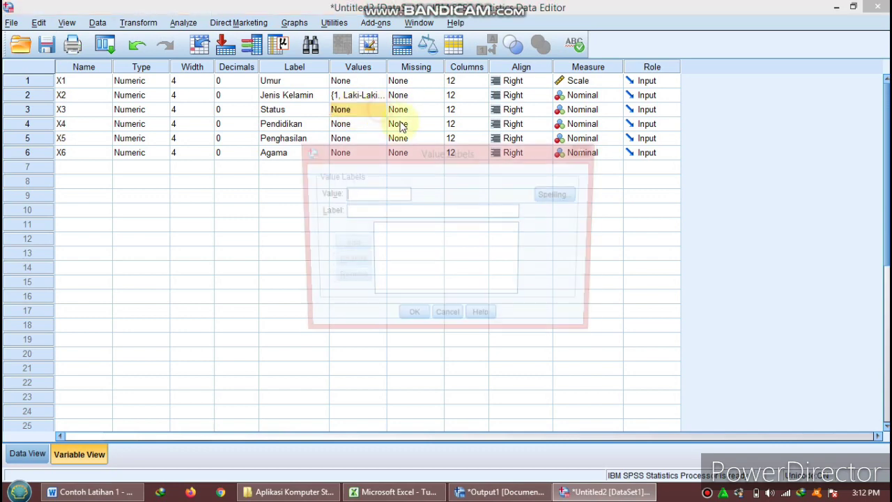
pyautogui.write('1')
pyautogui.click(399, 209)
pyautogui.write('Belum ')
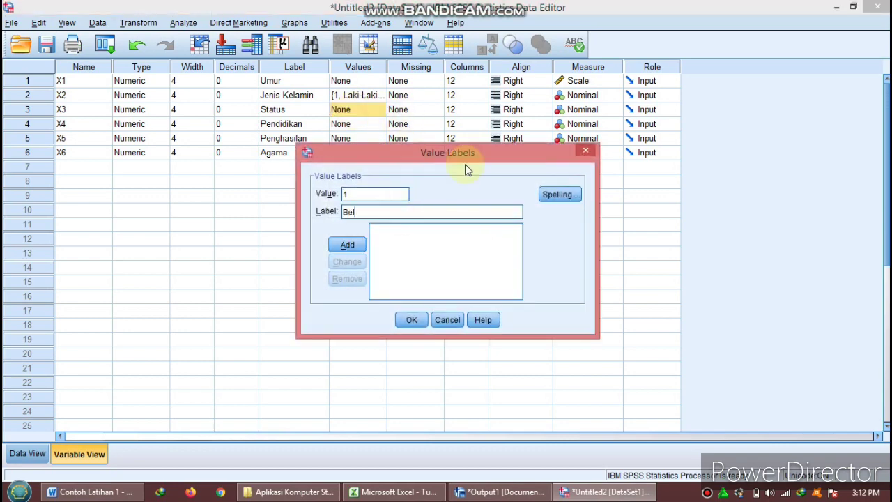
pyautogui.write('Kawen')
pyautogui.press('BackSpace')
pyautogui.press('BackSpace')
pyautogui.write('in')
# Step: Switch to the Word document and look up the Status Perkawinan codes in the KETERANGAN table
pyautogui.hotkey('alt', 'Tab')
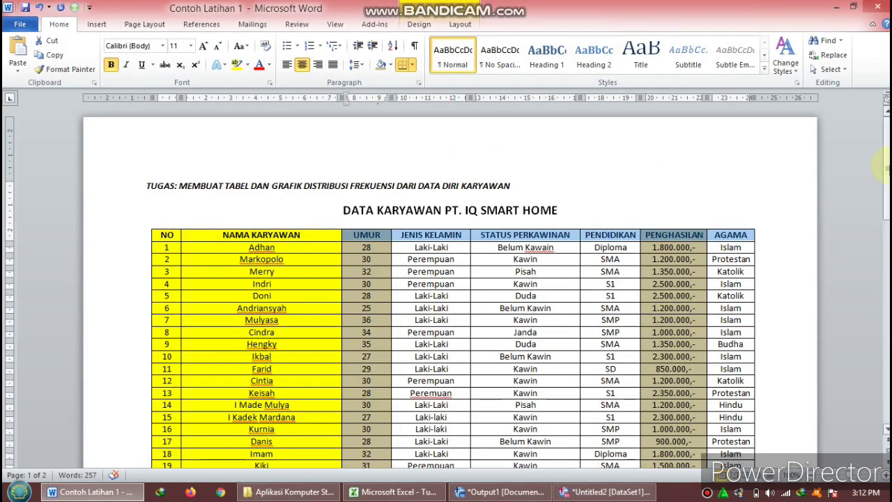
pyautogui.moveTo(886, 157); pyautogui.dragTo(886, 228)
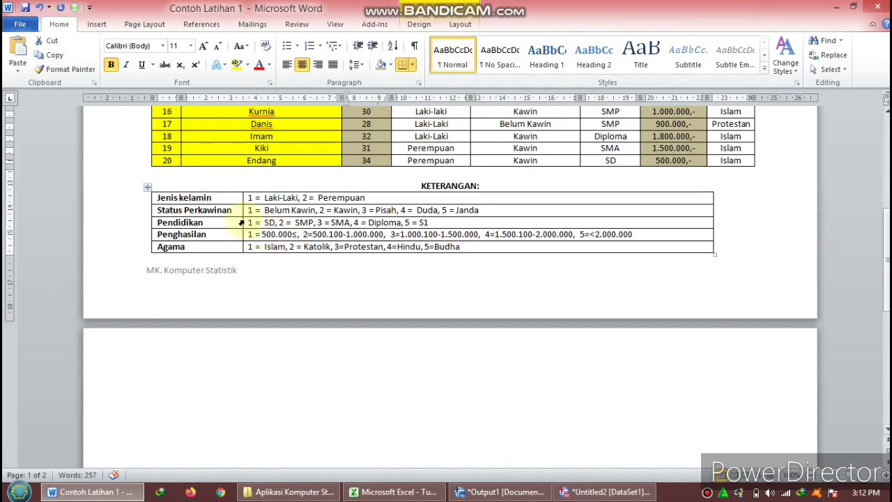
pyautogui.moveTo(168, 213); pyautogui.dragTo(407, 210)
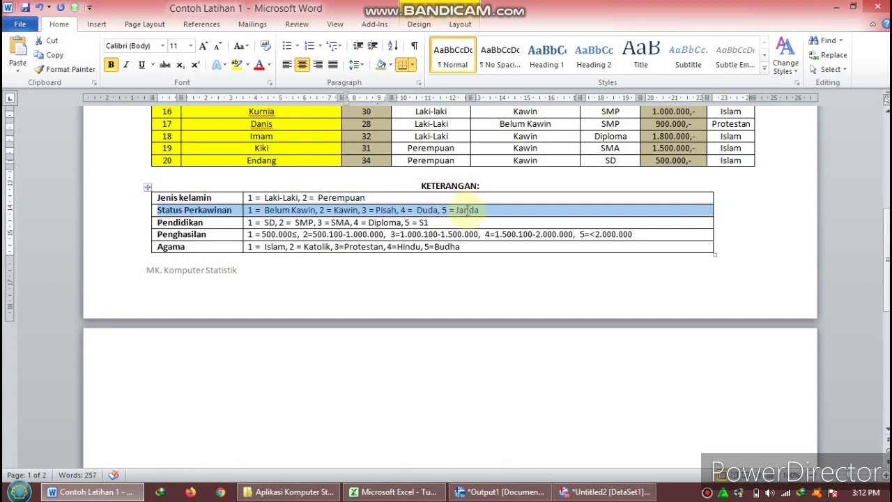
# Step: Switch back to SPSS and add the Status value labels 1 = Belum Kawin and 2 = Kawin
pyautogui.moveTo(647, 220); pyautogui.dragTo(643, 220)
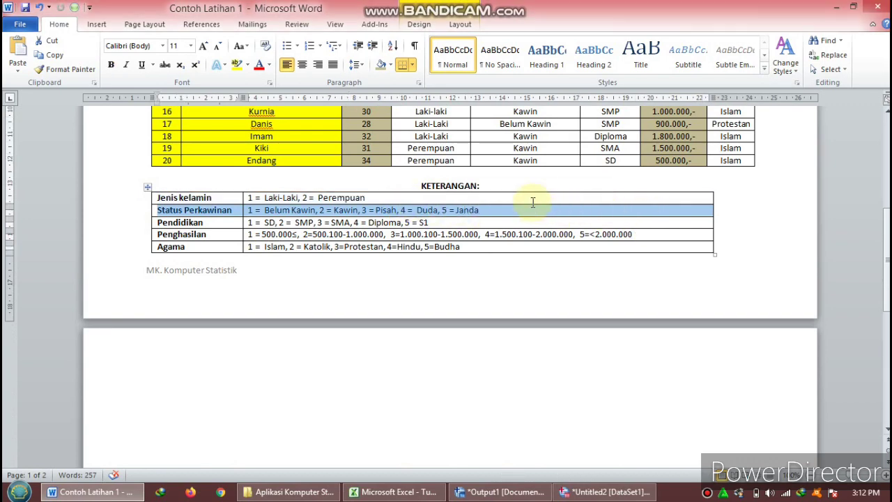
pyautogui.hotkey('alt', 'Tab')
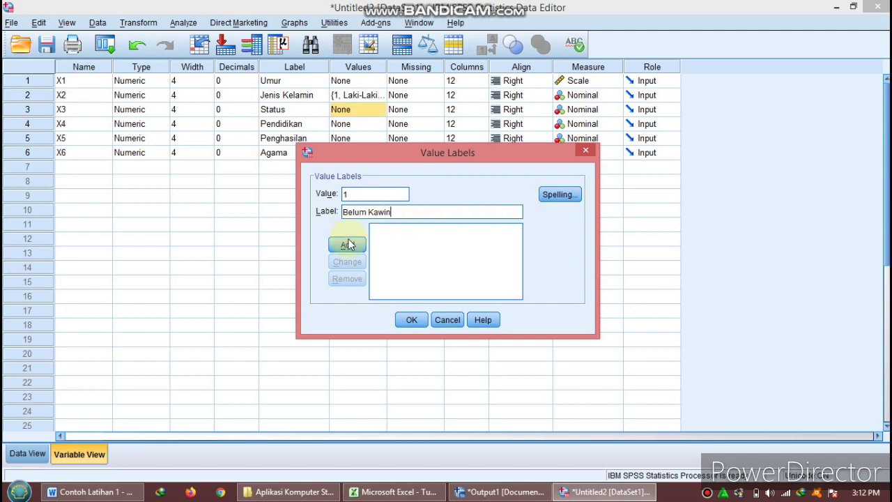
pyautogui.click(349, 243)
pyautogui.write('2Kawin')
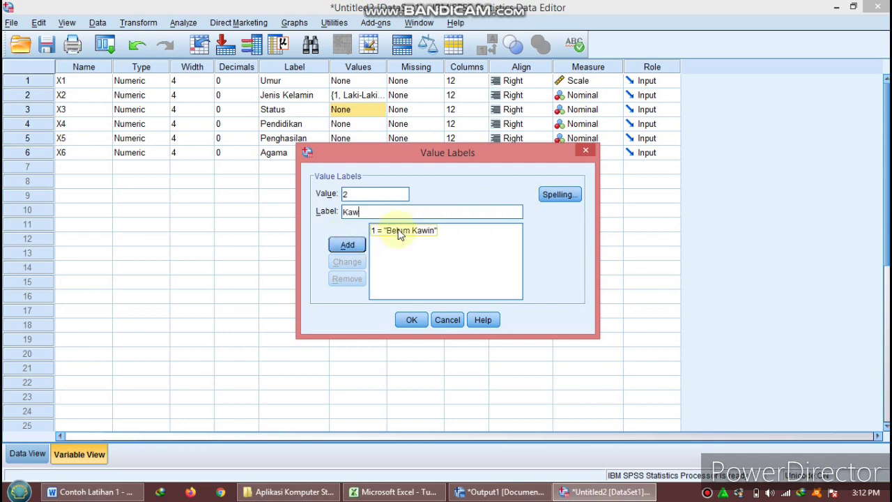
pyautogui.click(348, 245)
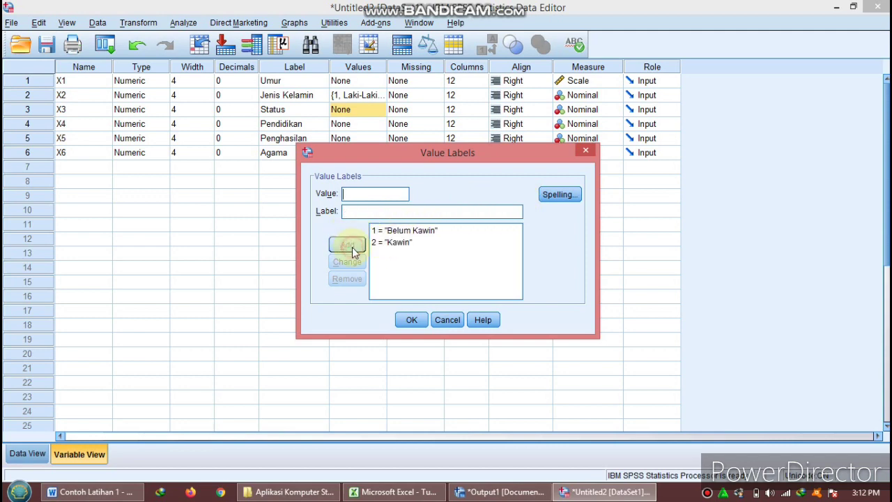
# Step: Complete the Status value labels with 3 = Pisah, 4 = Duda and 5 = Janda, and apply them
pyautogui.write('3')
pyautogui.press('Tab')
pyautogui.write('Pisah')
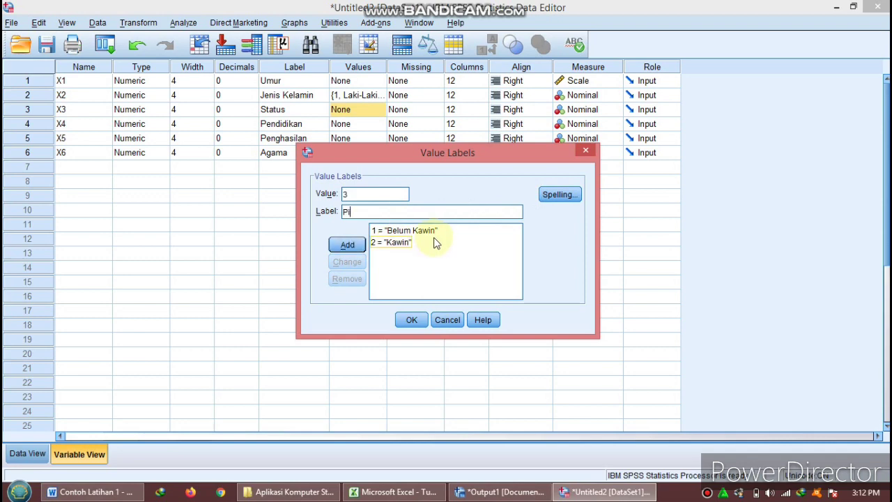
pyautogui.click(353, 246)
pyautogui.write('4')
pyautogui.press('Tab')
pyautogui.write('Duda')
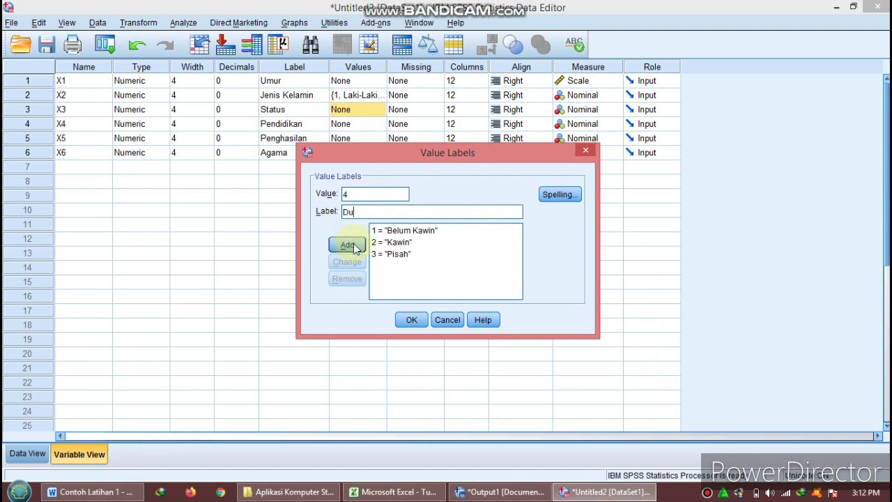
pyautogui.click(356, 248)
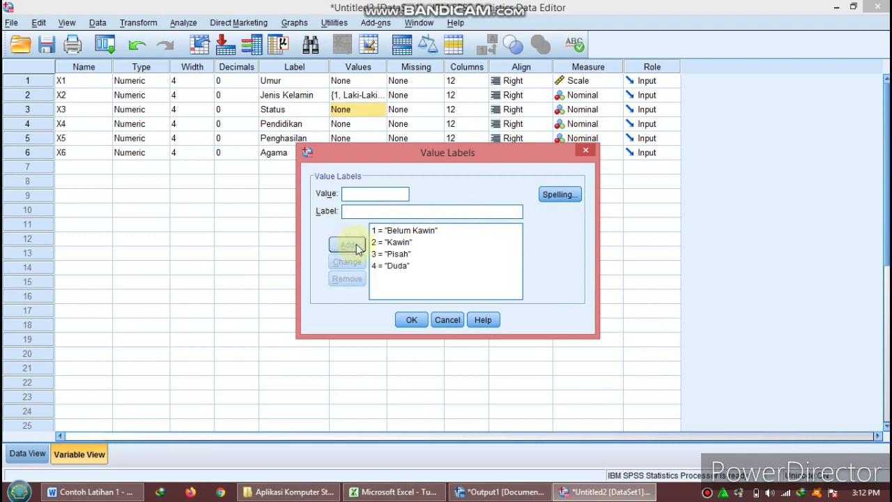
pyautogui.write('Janda')
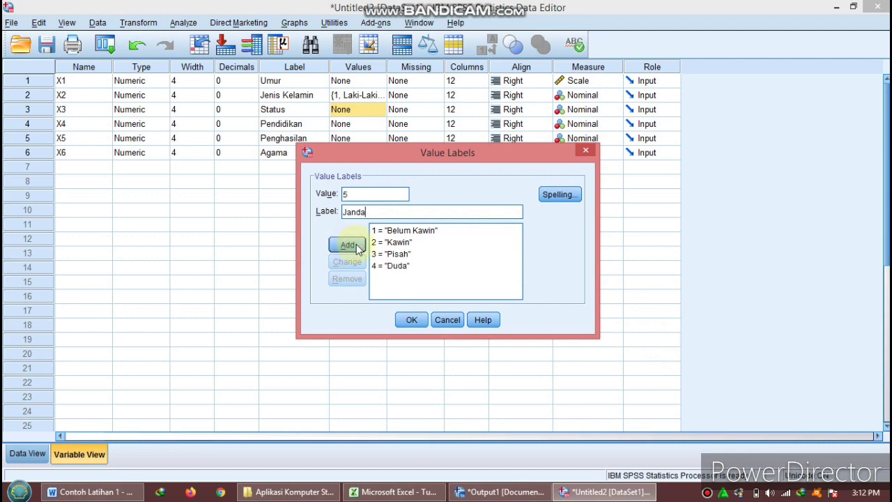
pyautogui.click(352, 246)
pyautogui.click(411, 319)
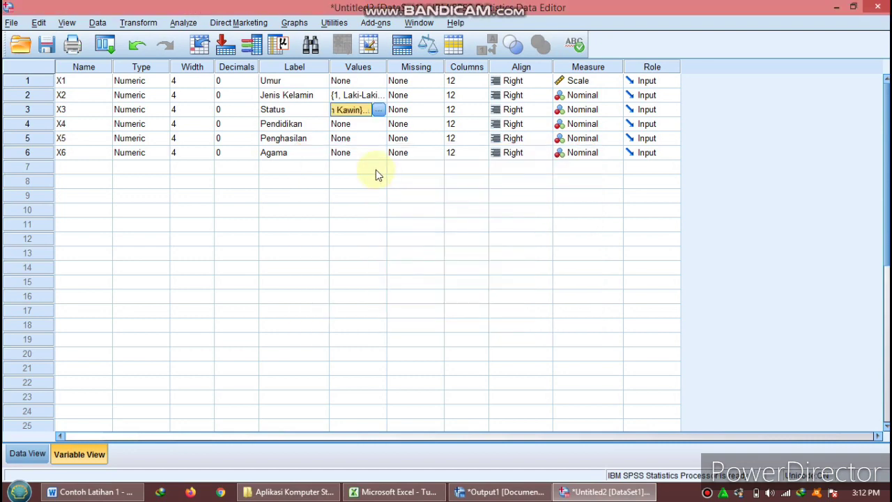
# Step: Open the value labels for Pendidikan and add 1 = SD, 2 = SMP and 3 = SMA
pyautogui.click(359, 124)
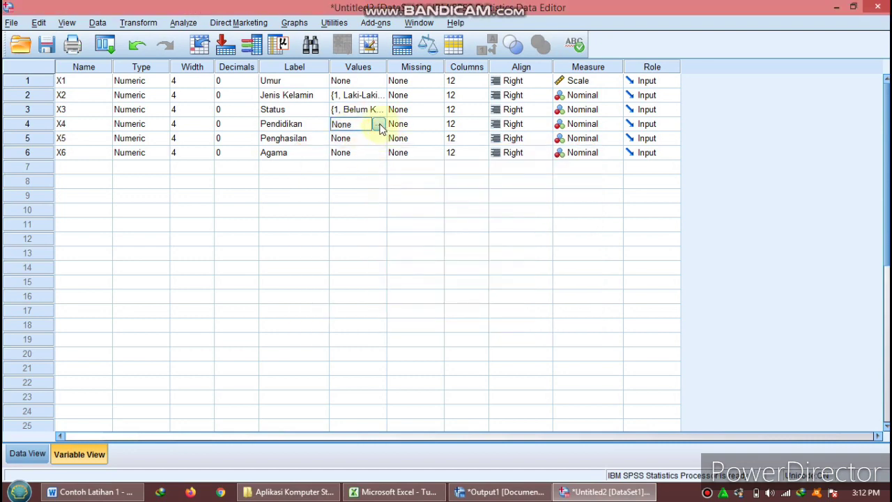
pyautogui.click(378, 124)
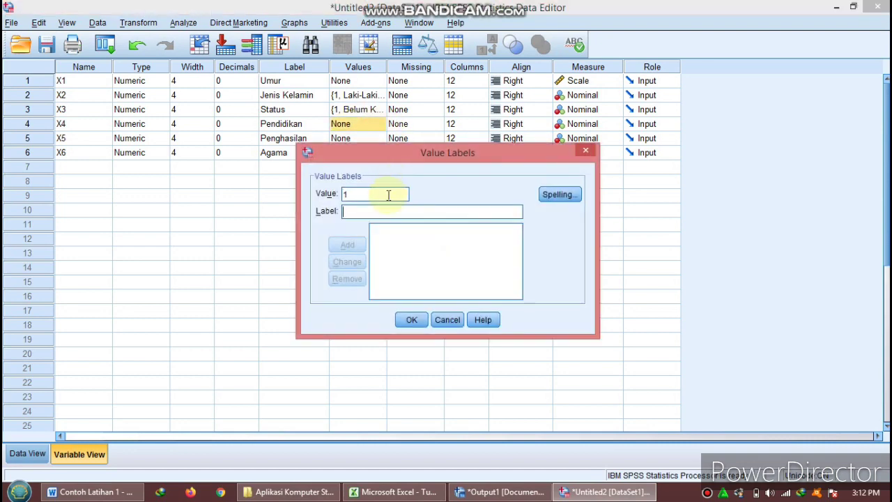
pyautogui.write('SD')
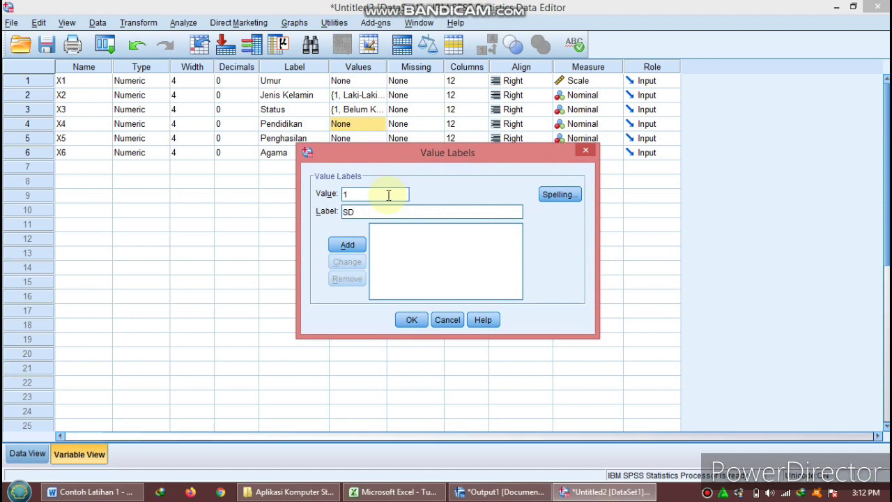
pyautogui.click(360, 246)
pyautogui.write('2')
pyautogui.write('SMP')
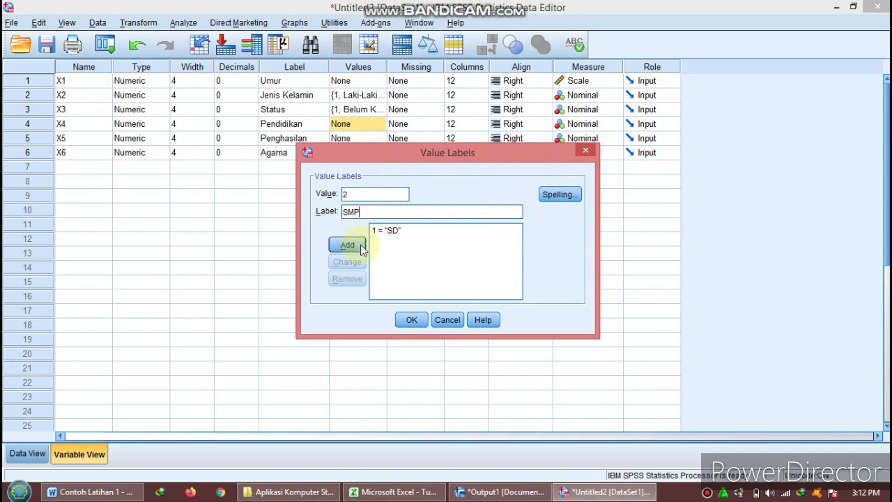
pyautogui.click(360, 245)
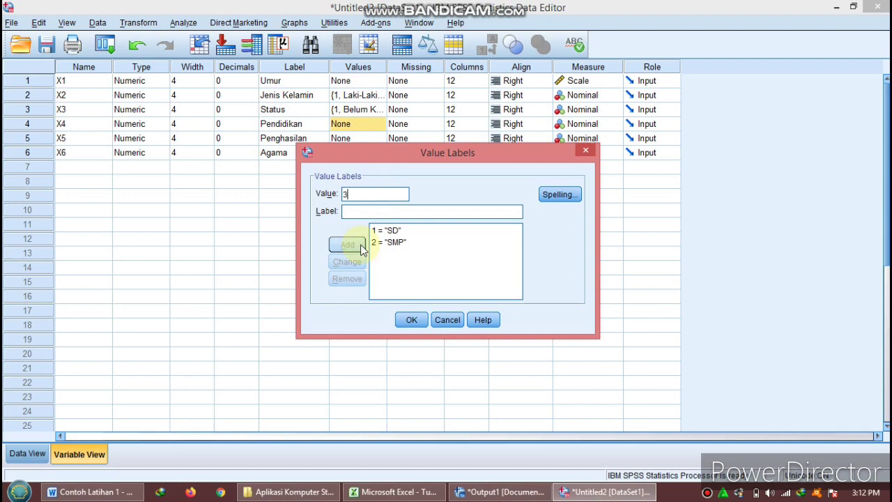
pyautogui.press('Tab')
pyautogui.write('SMA')
pyautogui.click(361, 248)
# Step: Complete the Pendidikan value labels with 4 = Diploma and 5 = Sarjana, and apply them
pyautogui.write('Dip')
pyautogui.press('BackSpace')
pyautogui.press('BackSpace')
pyautogui.press('BackSpace')
pyautogui.write('4')
pyautogui.click(381, 216)
pyautogui.write('Diploma')
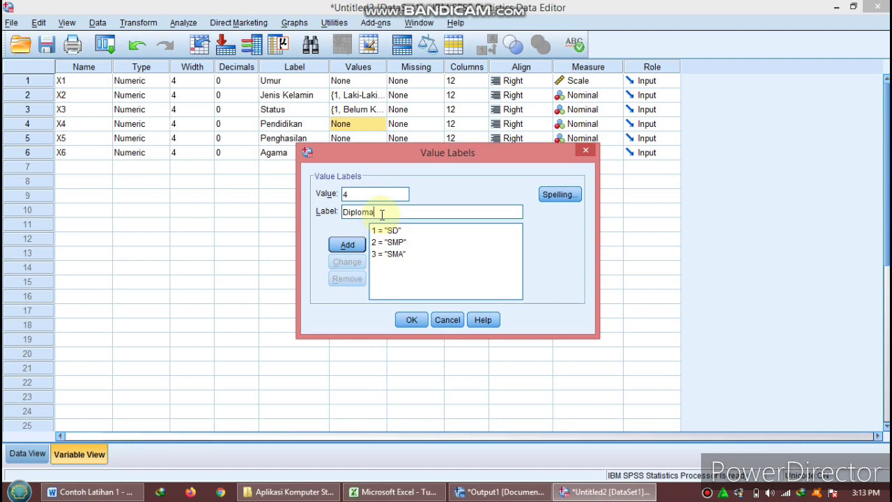
pyautogui.click(347, 245)
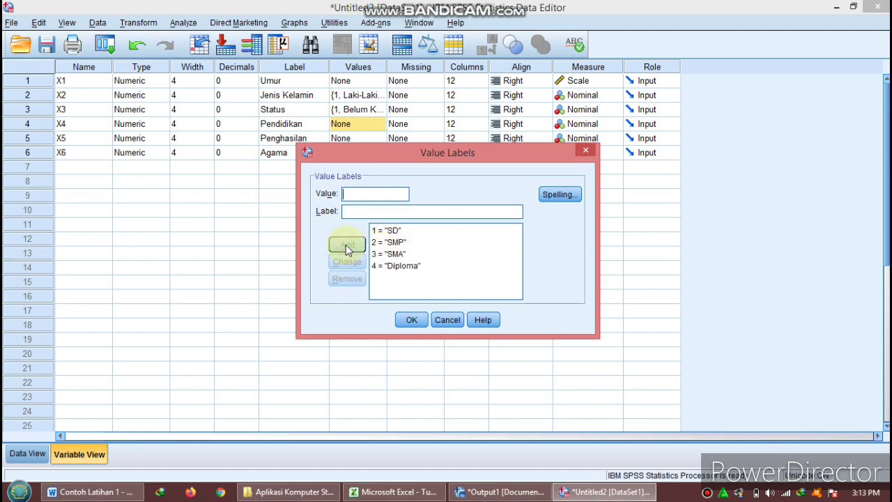
pyautogui.write('5')
pyautogui.write('Sarjana')
pyautogui.click(346, 245)
pyautogui.click(409, 320)
# Step: Add the value label 1 = 500.000< for Penghasilan, checking the income codes in the Word KETERANGAN table
pyautogui.click(361, 141)
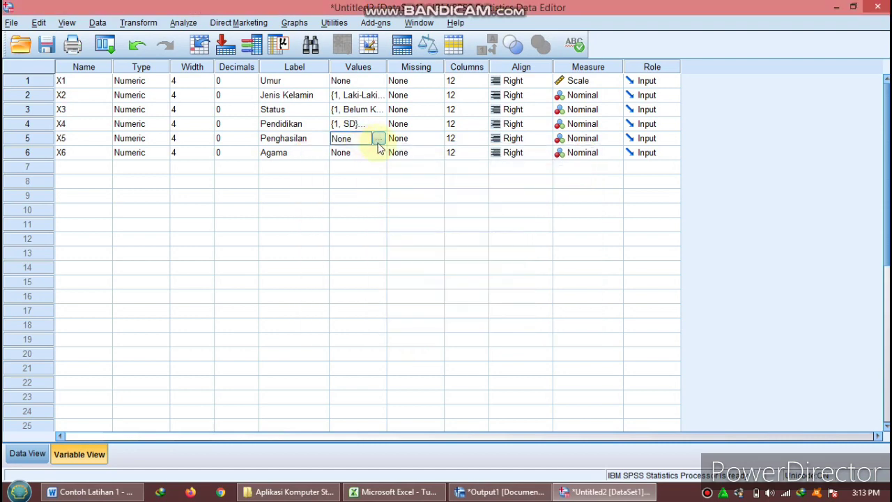
pyautogui.click(378, 141)
pyautogui.write('1')
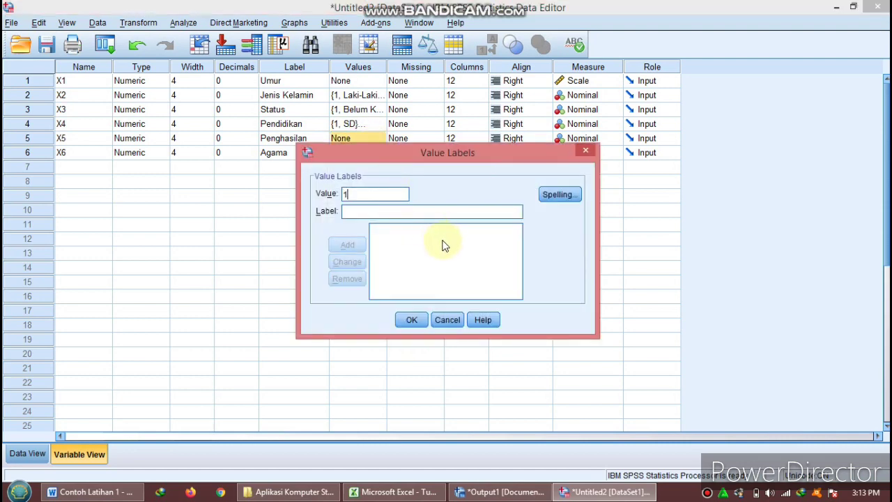
pyautogui.hotkey('alt', 'Tab')
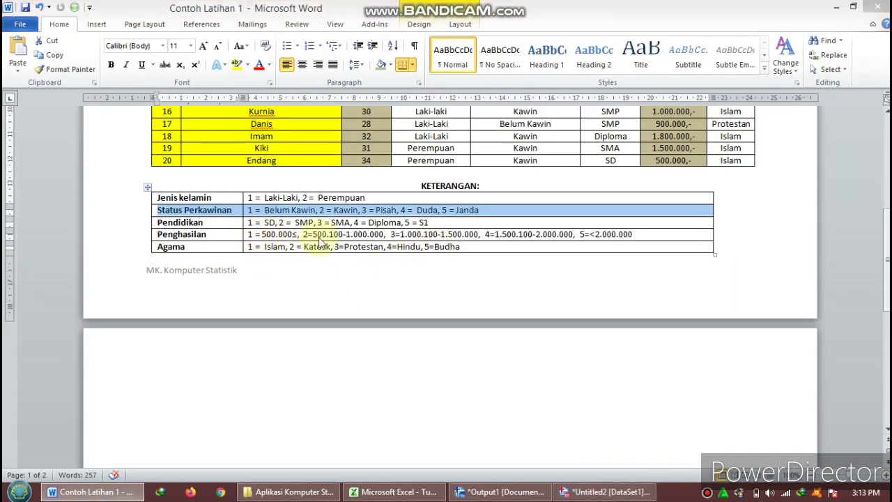
pyautogui.hotkey('alt', 'Tab')
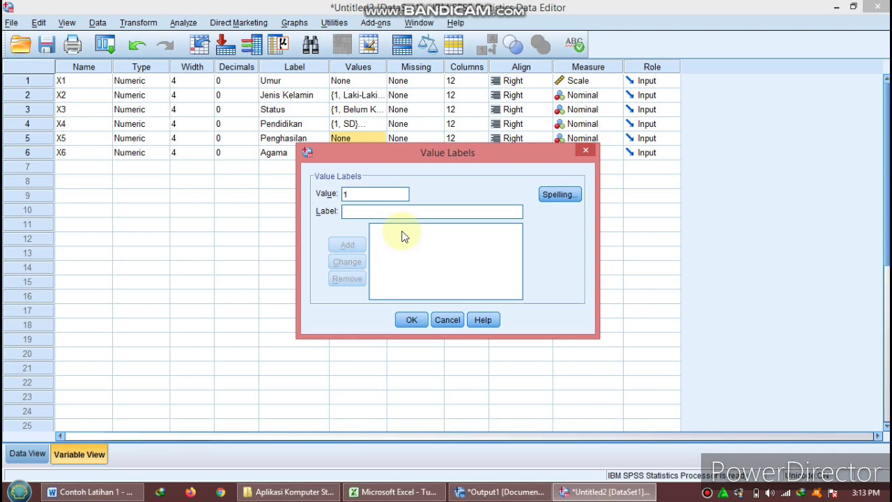
pyautogui.write('500')
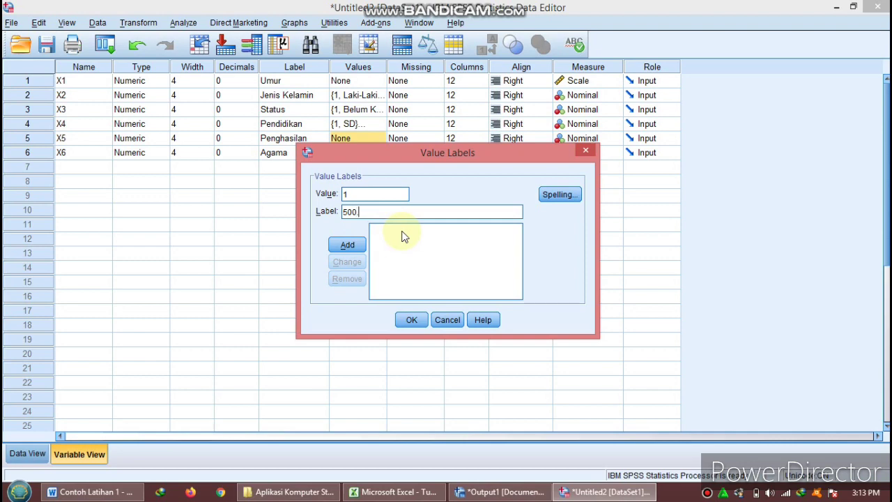
pyautogui.write('.000<')
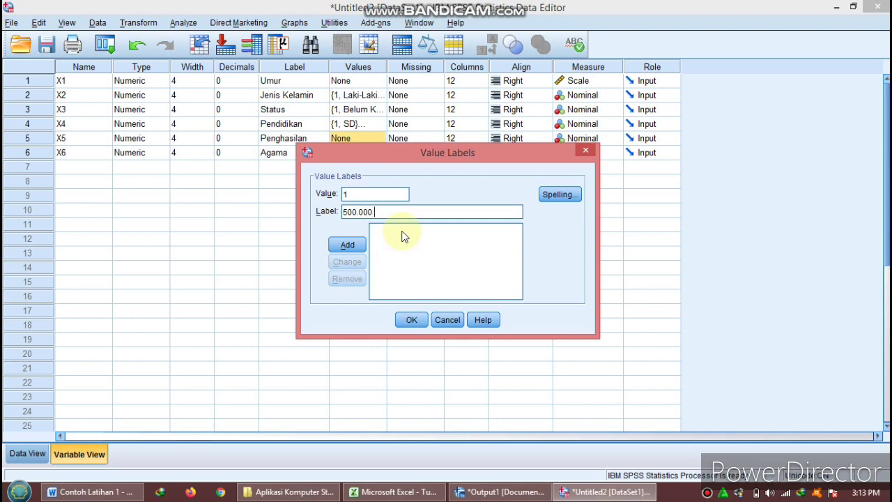
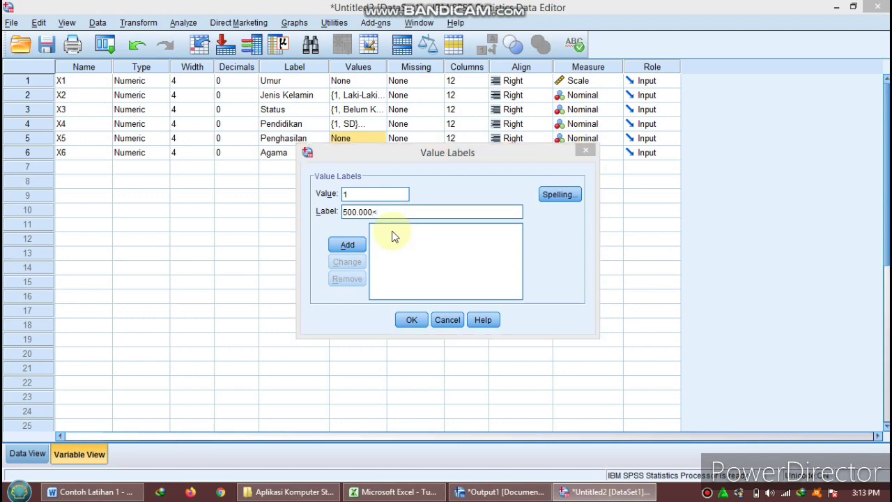
pyautogui.hotkey('alt', 'Tab')
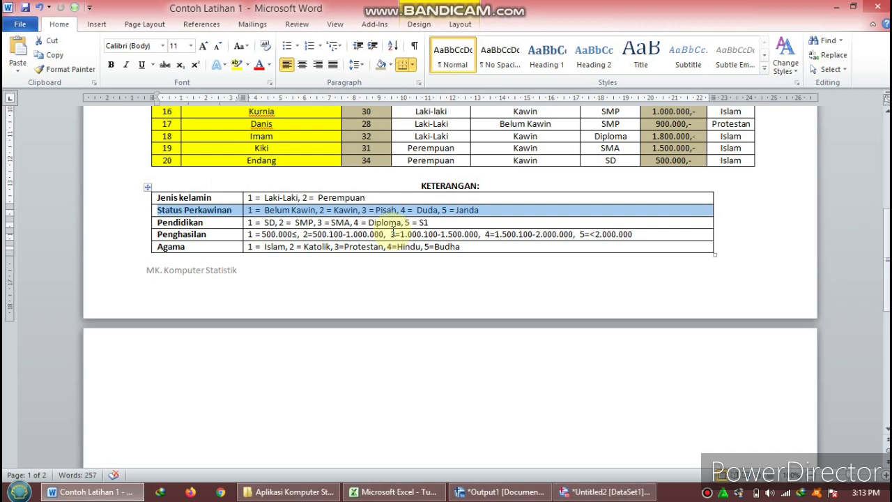
pyautogui.hotkey('alt', 'Tab')
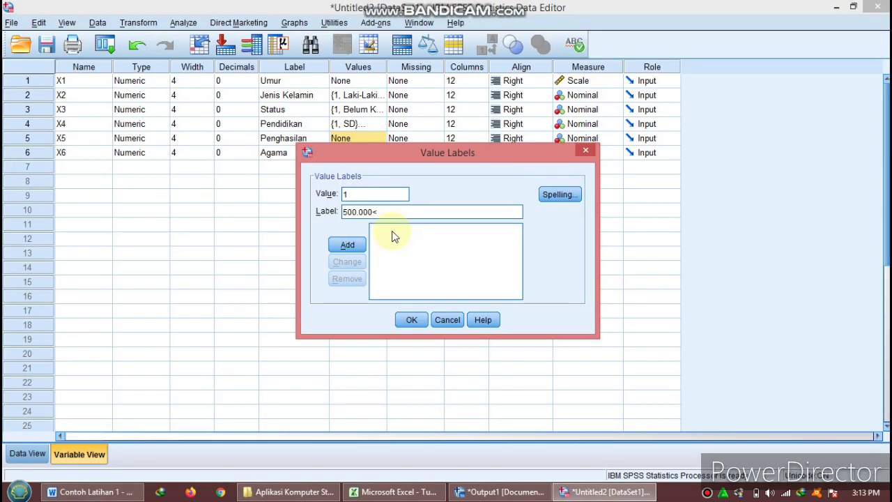
pyautogui.click(344, 247)
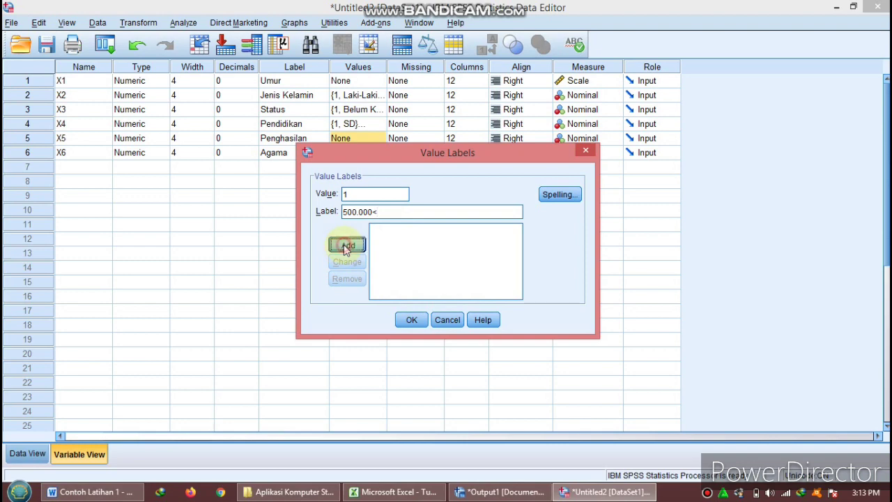
# Step: Add the value label 2 = 500.000-1.000.000 for Penghasilan
pyautogui.write('2')
pyautogui.press('Tab')
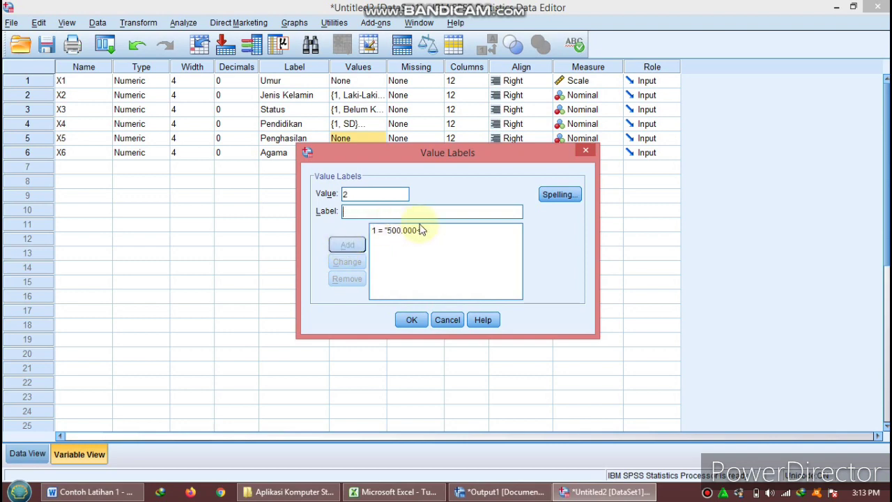
pyautogui.write('500')
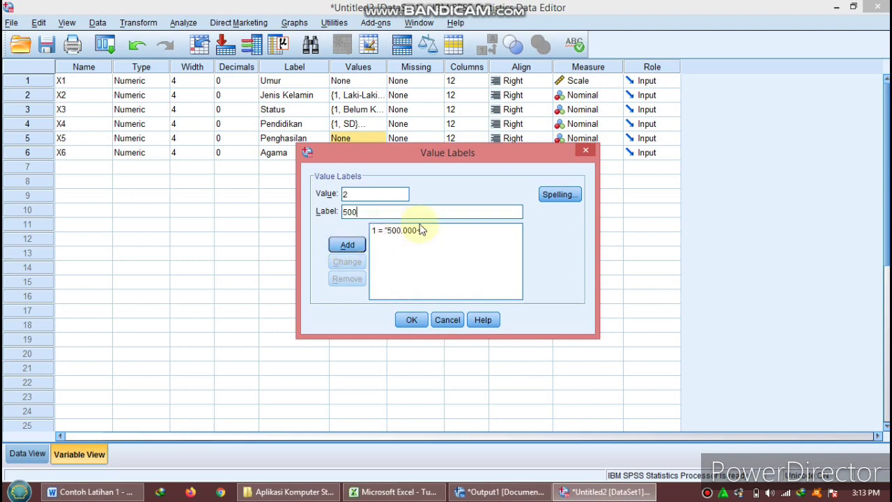
pyautogui.write('.000-1.000.000')
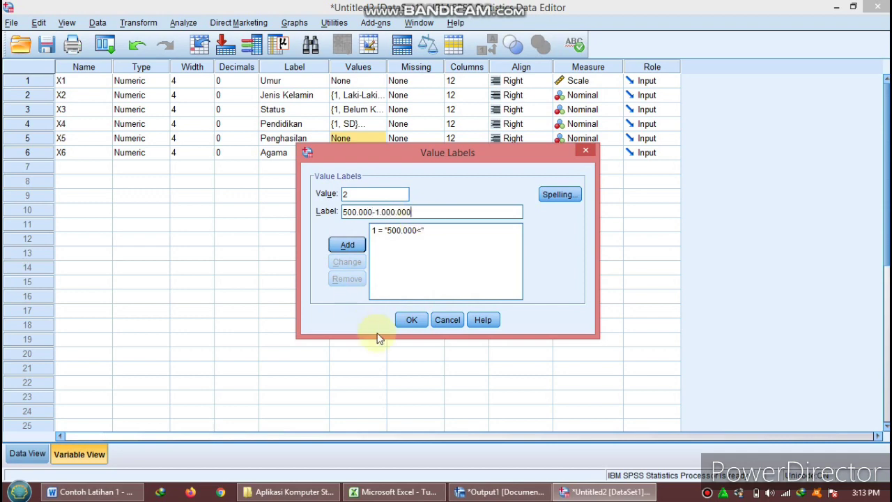
pyautogui.click(411, 321)
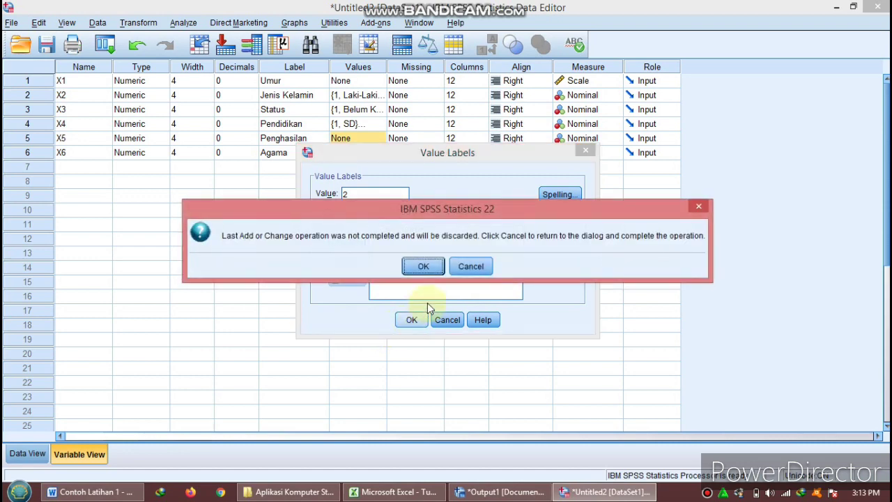
pyautogui.click(470, 265)
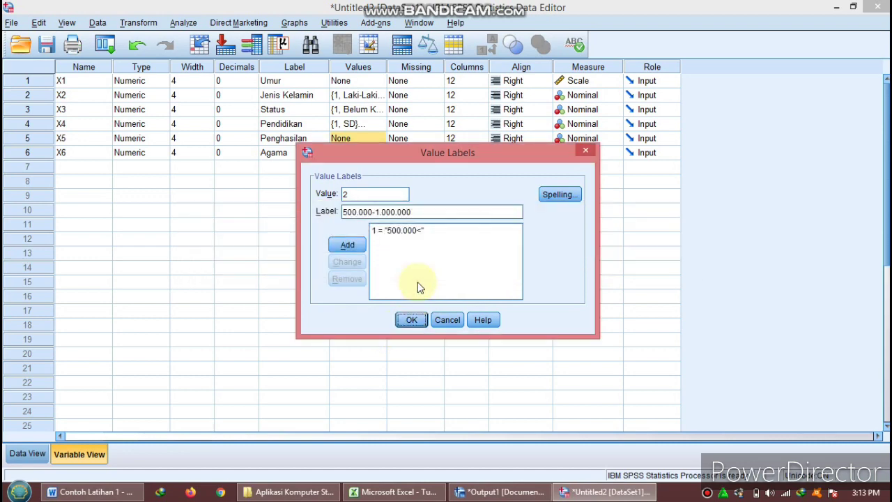
pyautogui.click(351, 244)
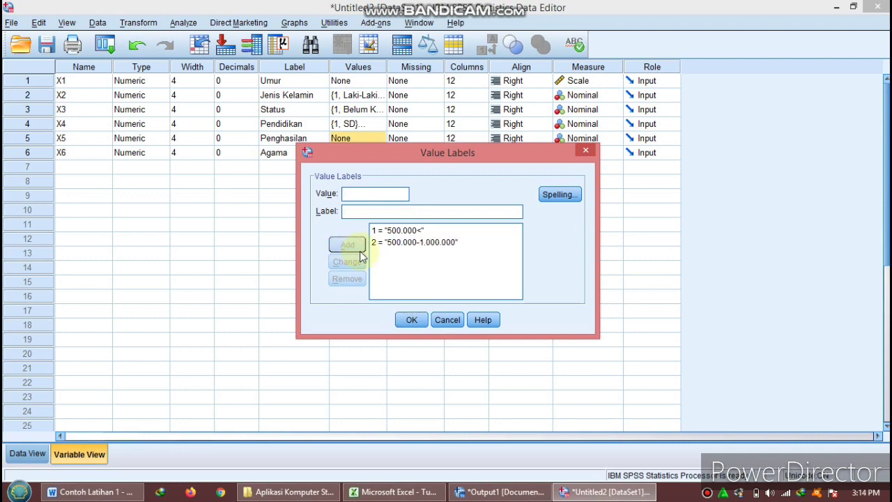
pyautogui.write('3')
pyautogui.click(366, 211)
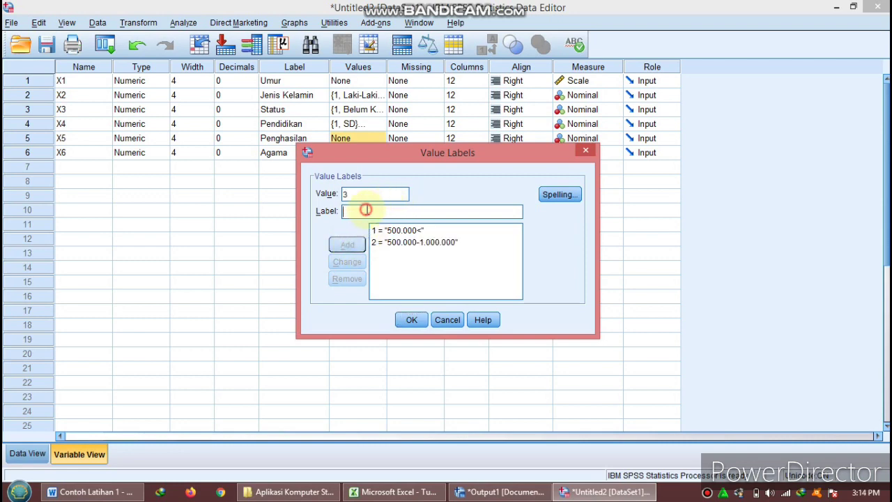
pyautogui.write('1')
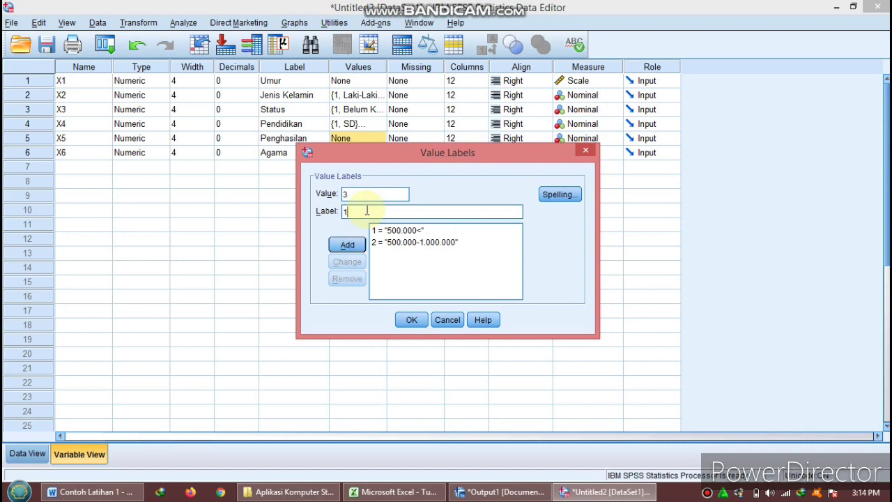
pyautogui.write('.100.')
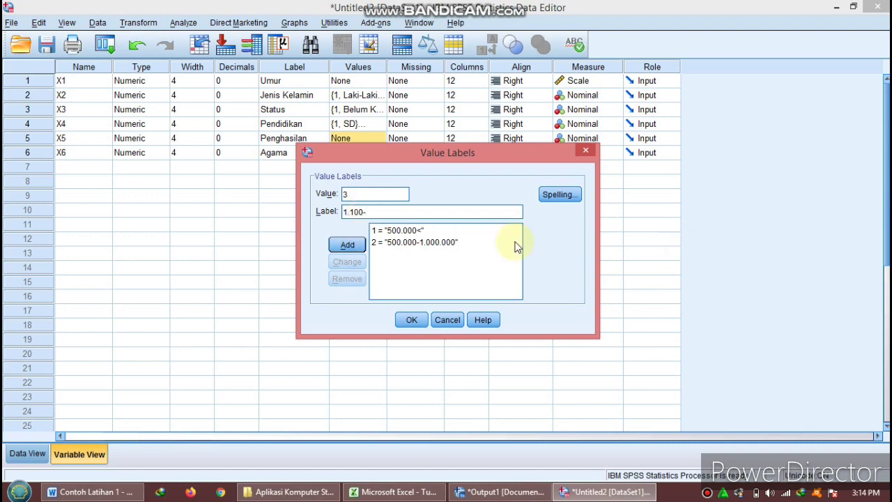
# Step: Change the Penghasilan label for value 2 to 600.000-1.000.000
pyautogui.click(408, 245)
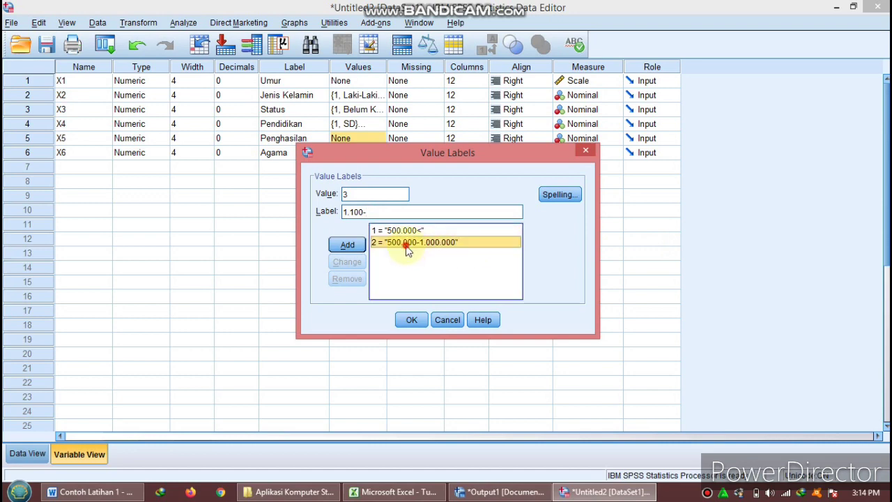
pyautogui.click(342, 213)
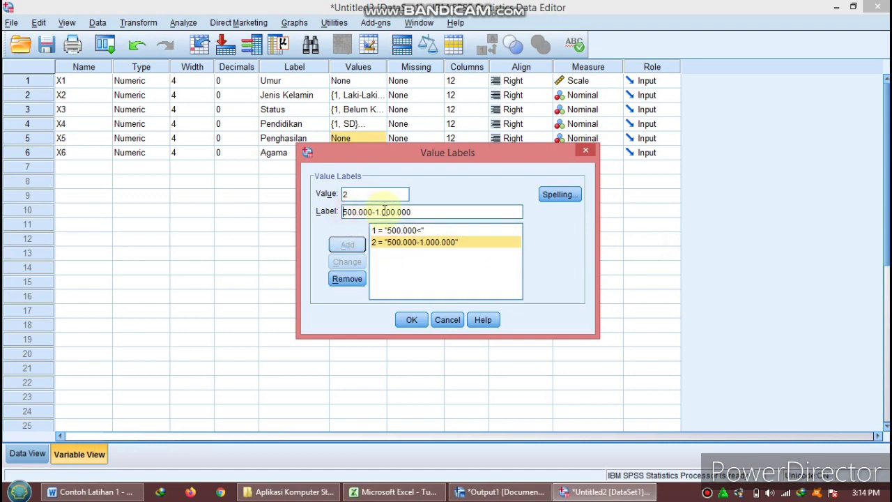
pyautogui.hotkey('shift', 'Right')
pyautogui.write('6')
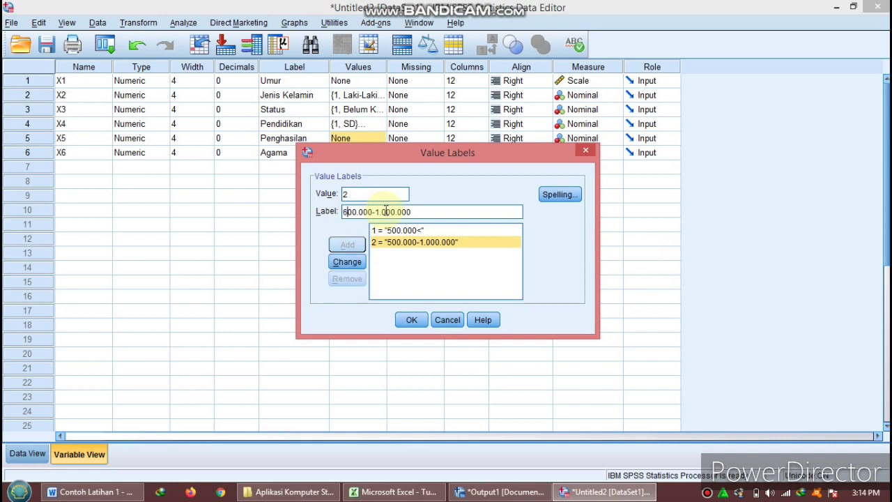
pyautogui.click(347, 262)
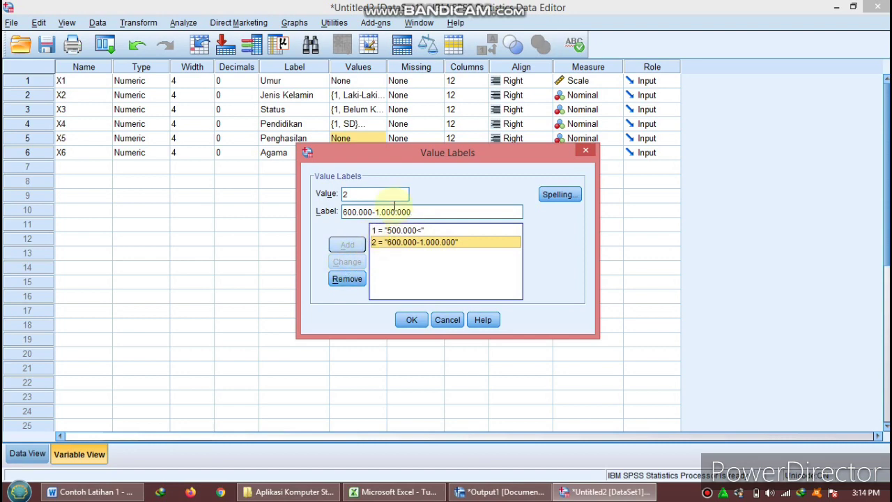
# Step: Add the value label 3 = 1.100.000 - 1.500.000 for Penghasilan
pyautogui.moveTo(358, 195); pyautogui.dragTo(333, 197)
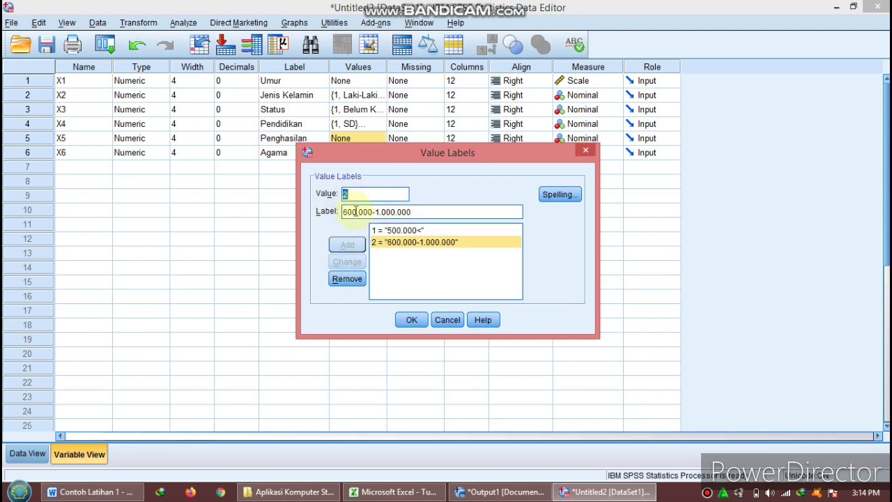
pyautogui.write('3')
pyautogui.moveTo(428, 209); pyautogui.dragTo(316, 211)
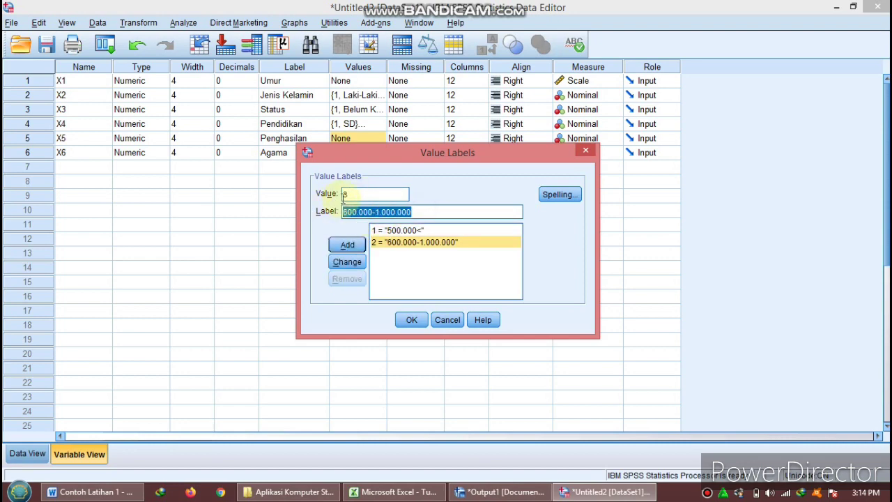
pyautogui.write('1.100-')
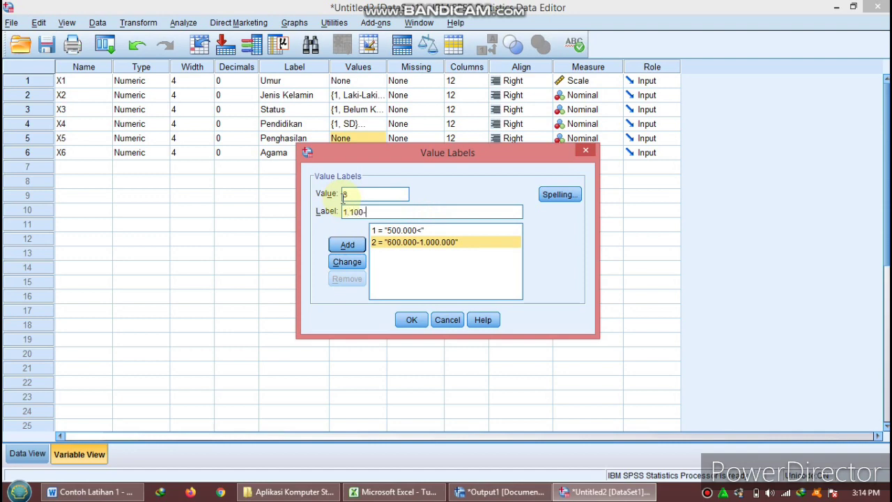
pyautogui.write('1.50')
pyautogui.press('BackSpace')
pyautogui.press('BackSpace')
pyautogui.press('BackSpace')
pyautogui.press('BackSpace')
pyautogui.press('BackSpace')
pyautogui.write('.000 - 1.500.000')
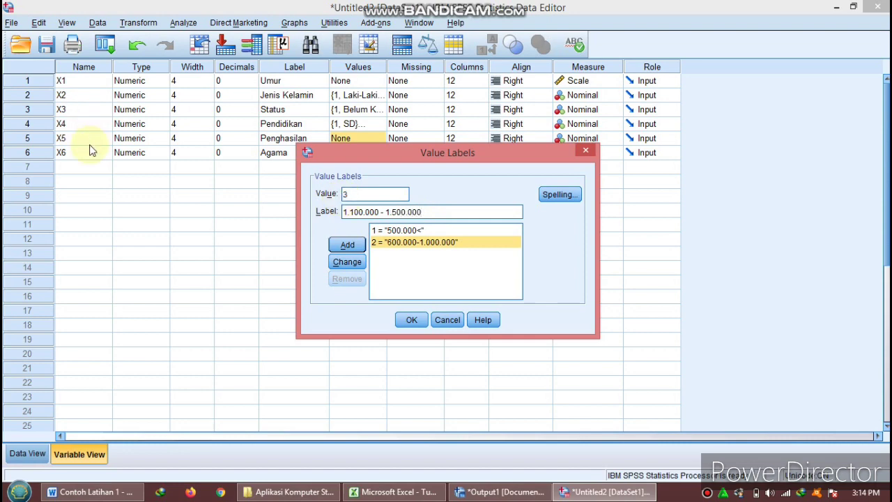
pyautogui.click(346, 244)
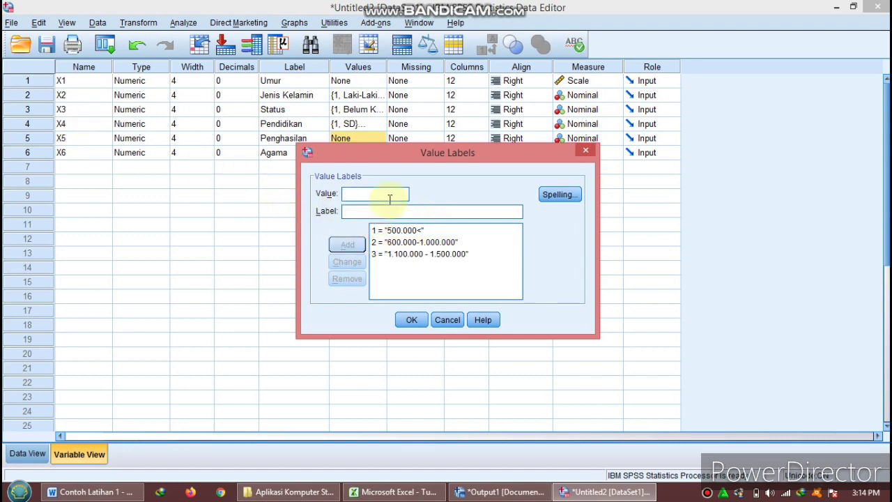
# Step: Add the value label 4 = 1.600.000 - 2.000.000 for Penghasilan
pyautogui.click(389, 200)
pyautogui.write('4')
pyautogui.click(384, 216)
pyautogui.write('1.')
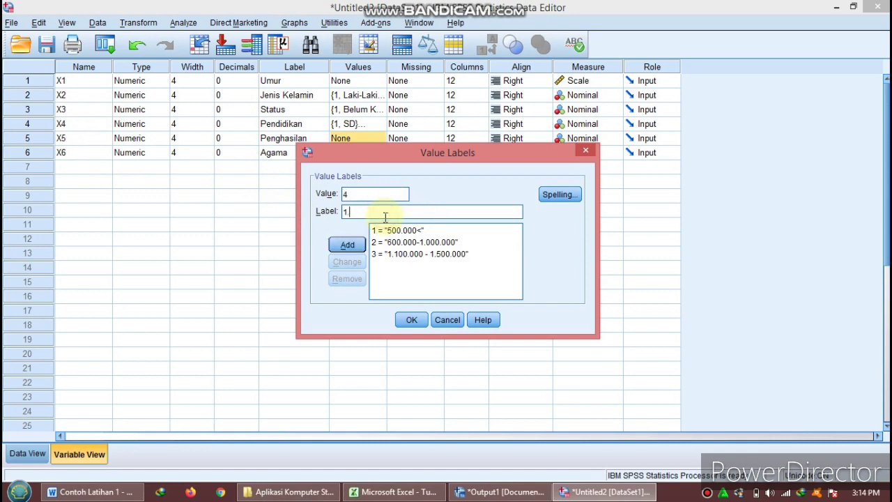
pyautogui.write('600.000 - 2.000.000')
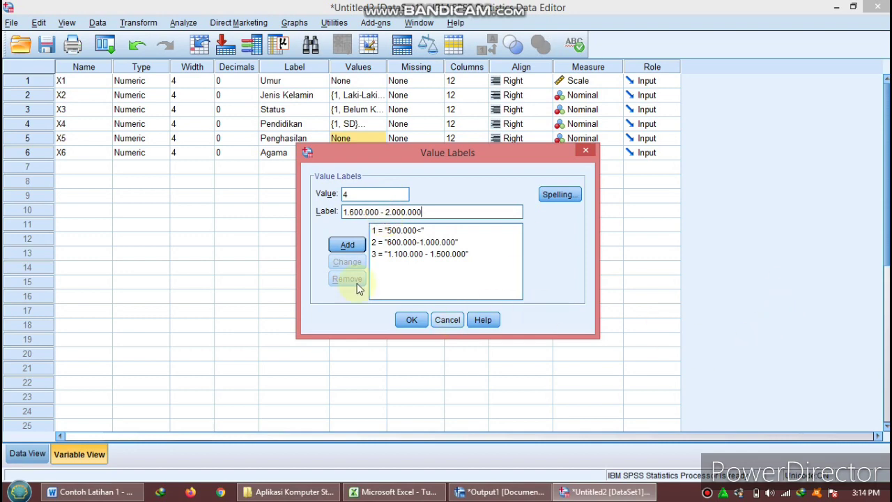
pyautogui.click(350, 247)
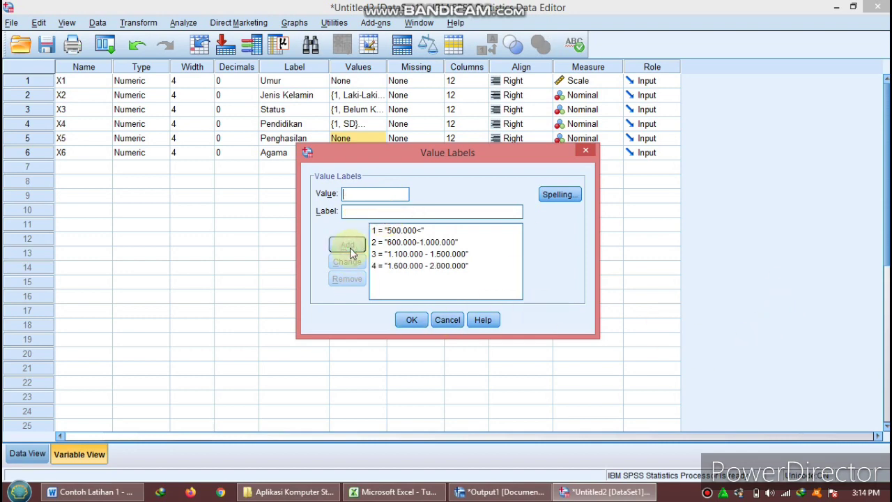
# Step: Add the value label 5 = 2.000.000+ for Penghasilan, checking the fifth income code in the Word KETERANGAN table
pyautogui.write('5')
pyautogui.hotkey('alt', 'Tab')
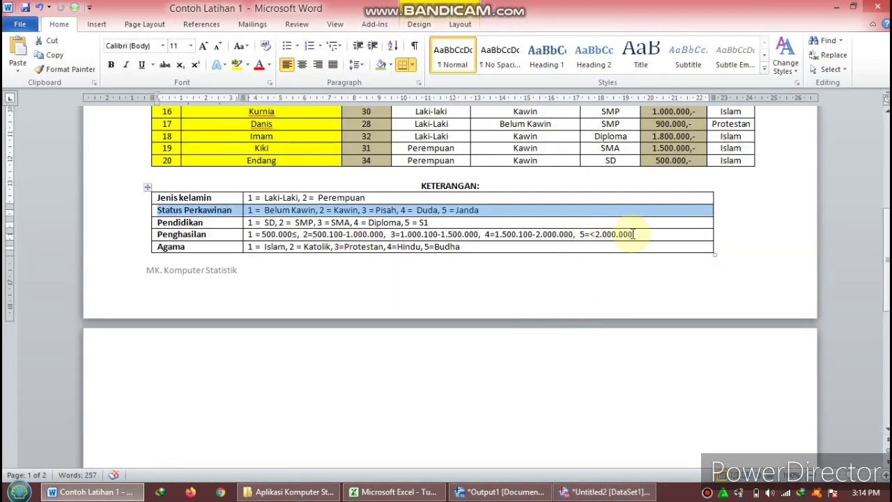
pyautogui.moveTo(632, 234); pyautogui.dragTo(605, 237)
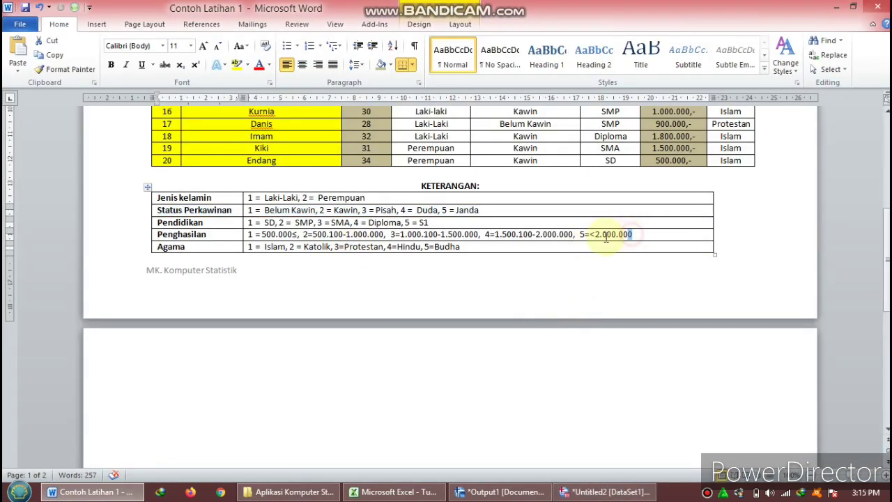
pyautogui.hotkey('alt', 'Tab')
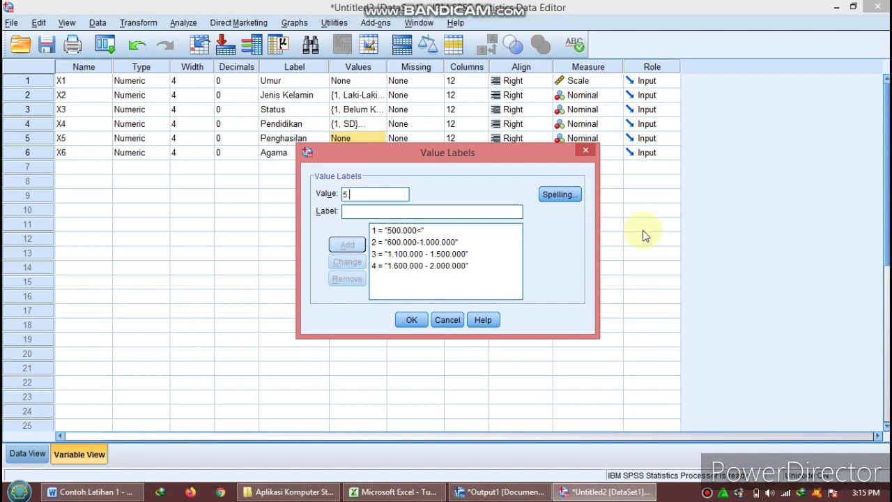
pyautogui.press('BackSpace')
pyautogui.write('2.')
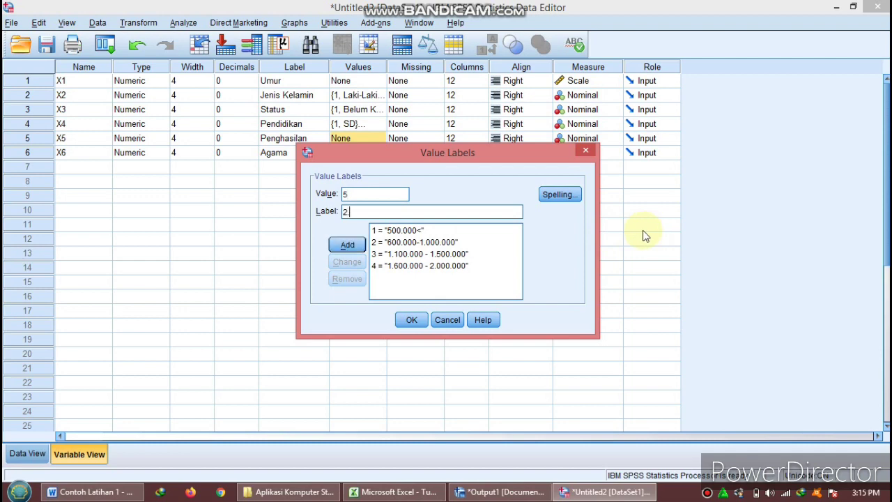
pyautogui.write('000.000+')
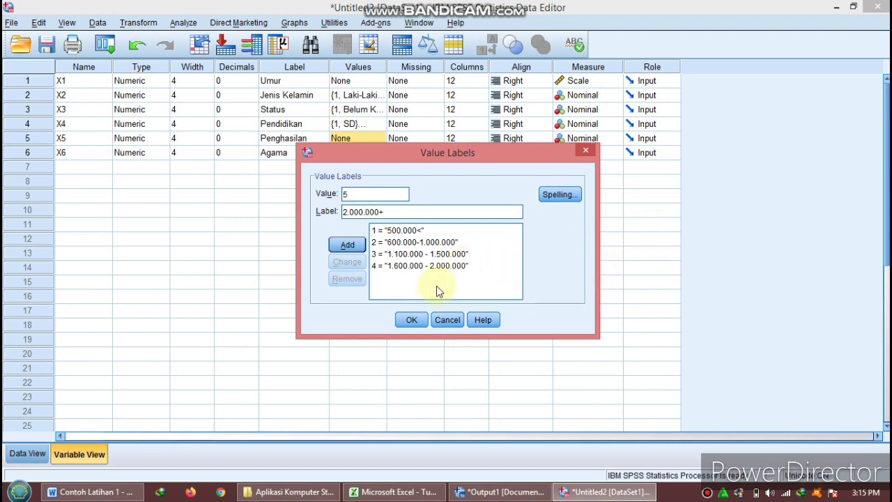
pyautogui.click(346, 243)
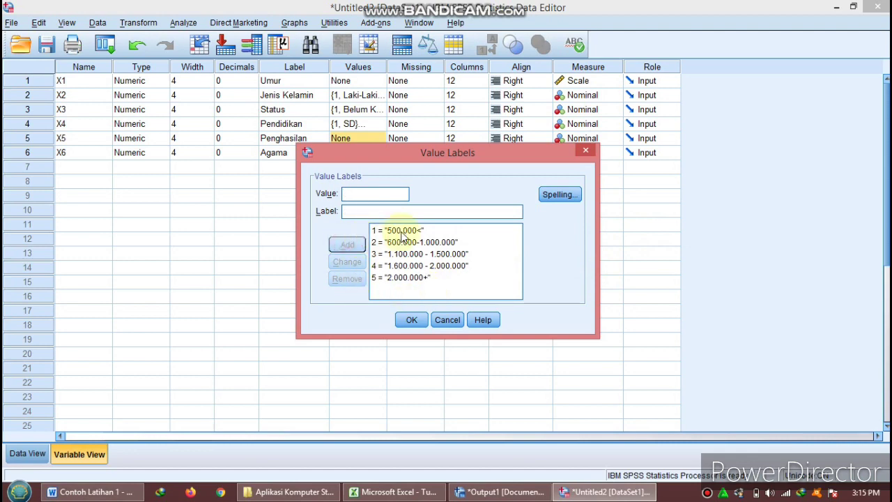
# Step: Change the Penghasilan label for value 1 to 600.000< and apply the value labels
pyautogui.click(402, 235)
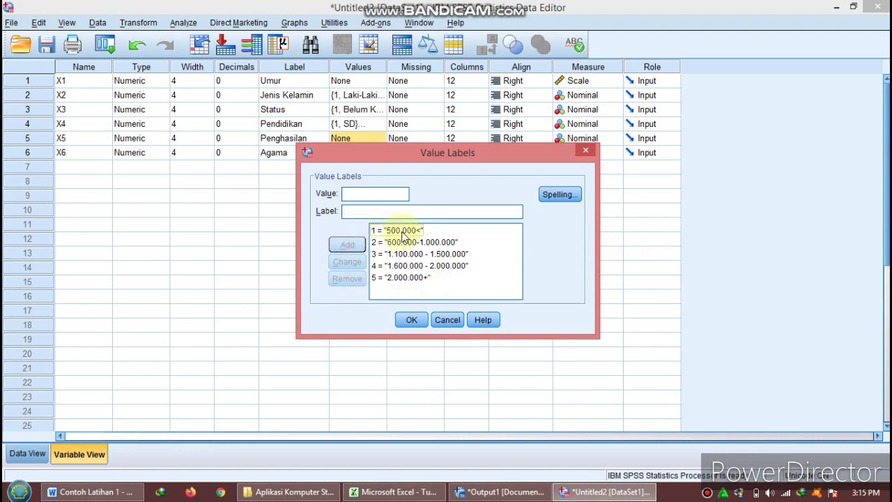
pyautogui.click(359, 212)
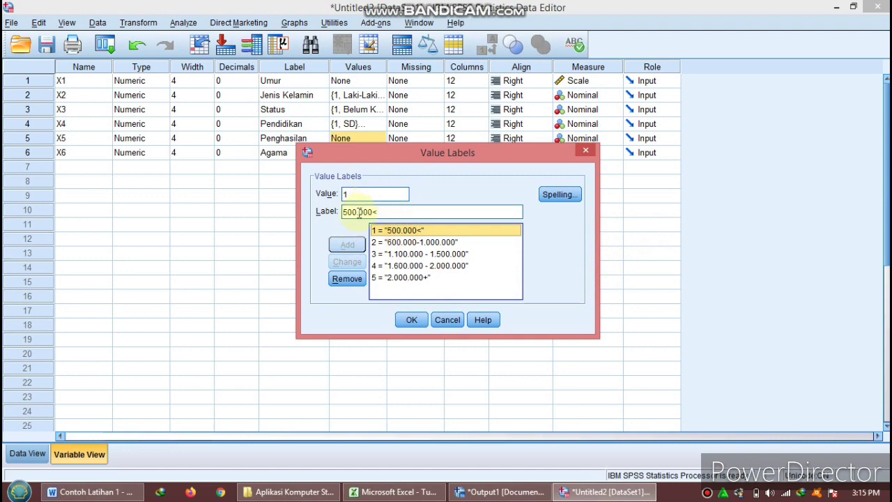
pyautogui.click(344, 213)
pyautogui.press('Delete')
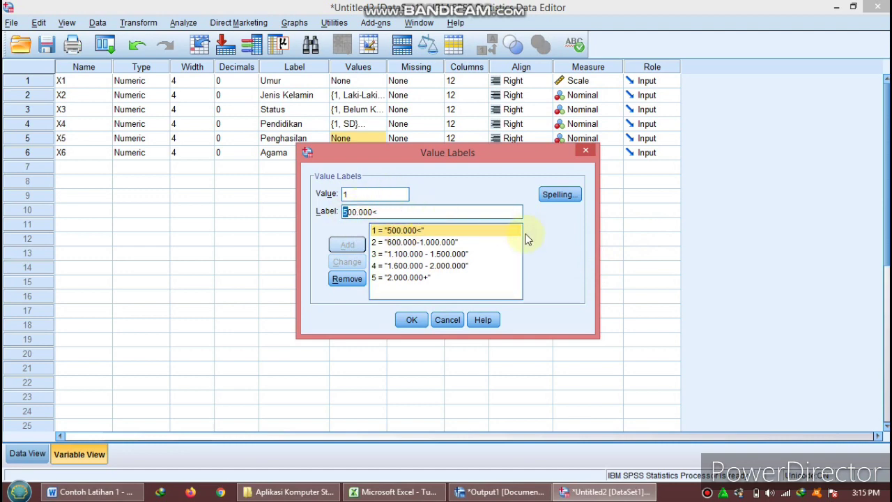
pyautogui.write('6')
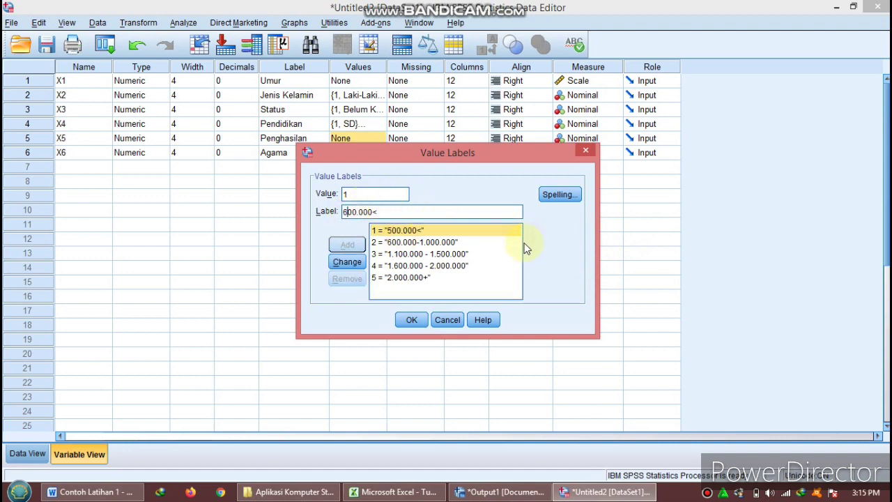
pyautogui.click(347, 262)
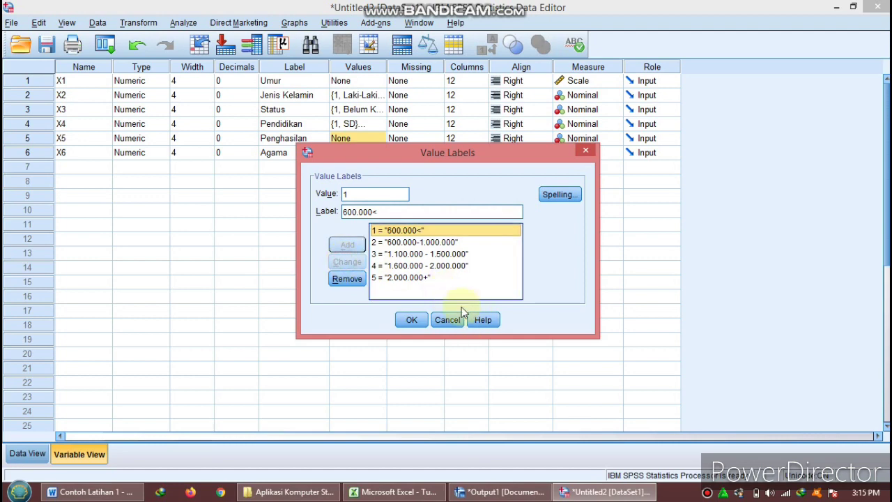
pyautogui.click(412, 321)
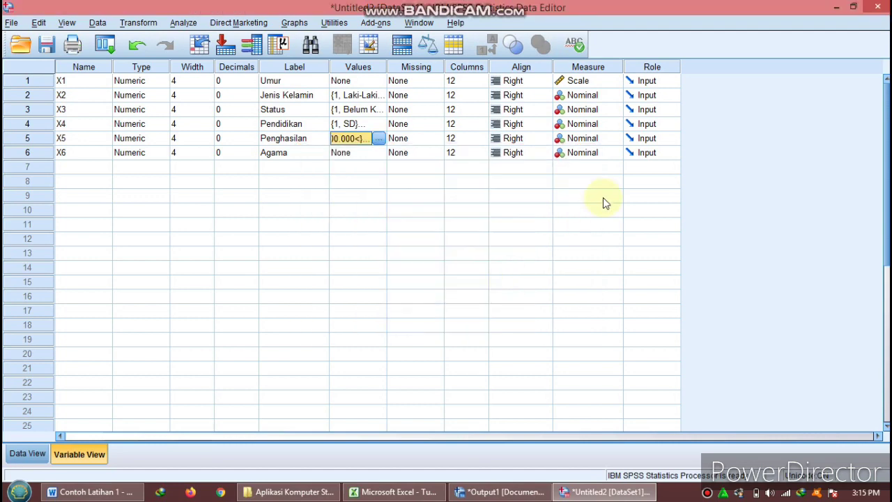
# Step: Open the value labels for Agama and add 1 = Islam, 2 = Katolik and 3 = Protestan
pyautogui.click(356, 152)
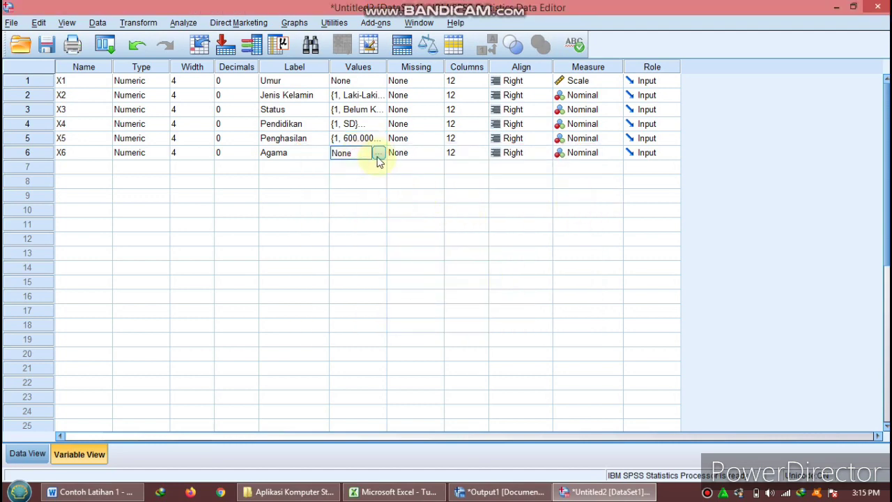
pyautogui.click(378, 153)
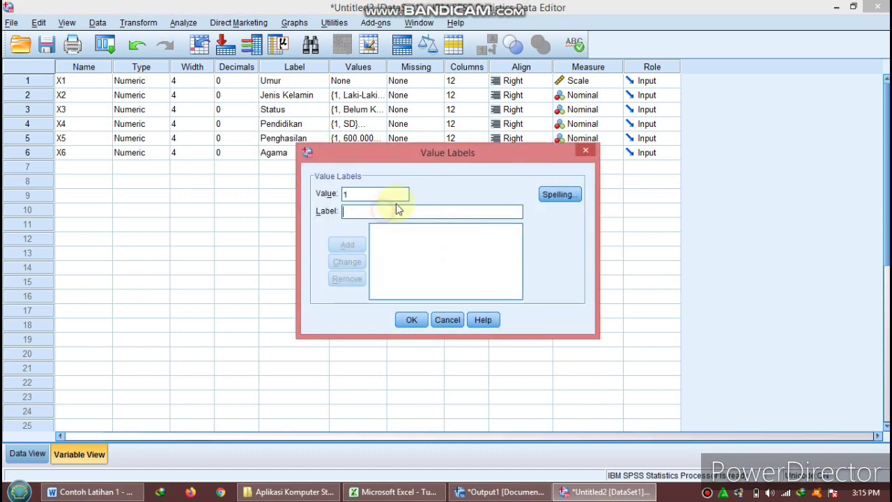
pyautogui.press('Tab')
pyautogui.write('Islam')
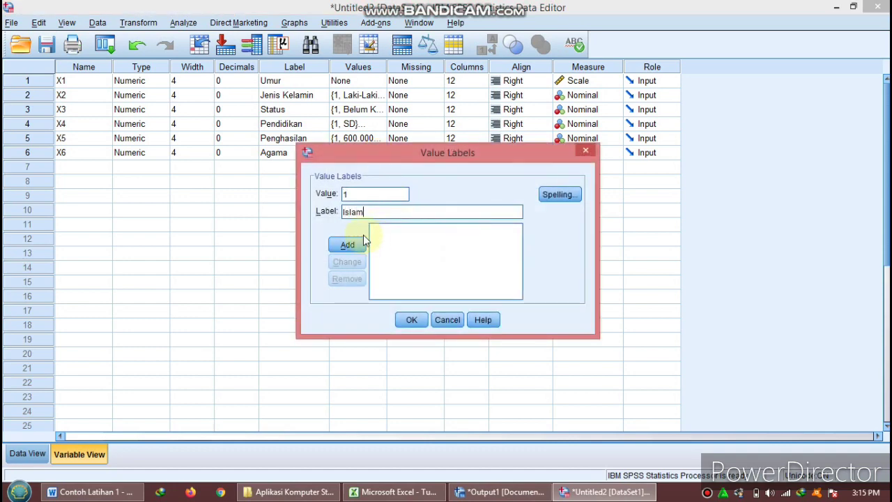
pyautogui.click(347, 243)
pyautogui.write('2')
pyautogui.click(347, 243)
pyautogui.write('3')
pyautogui.press('Tab')
pyautogui.write('P')
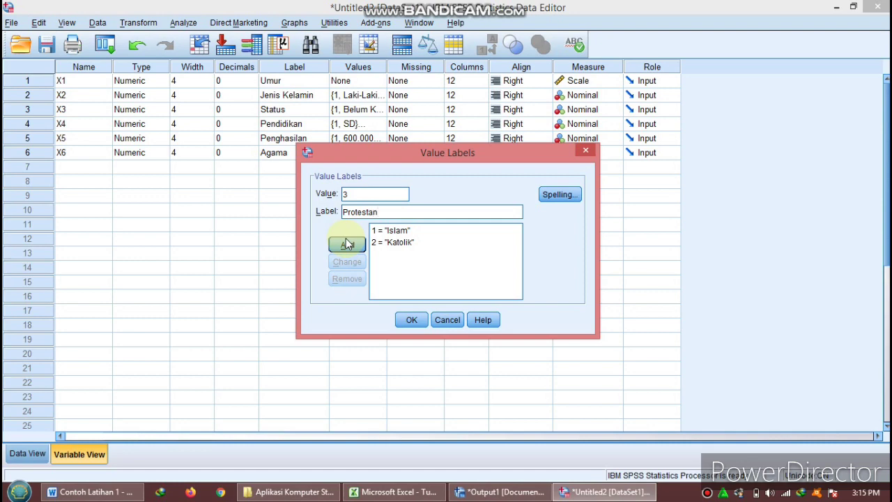
pyautogui.click(347, 243)
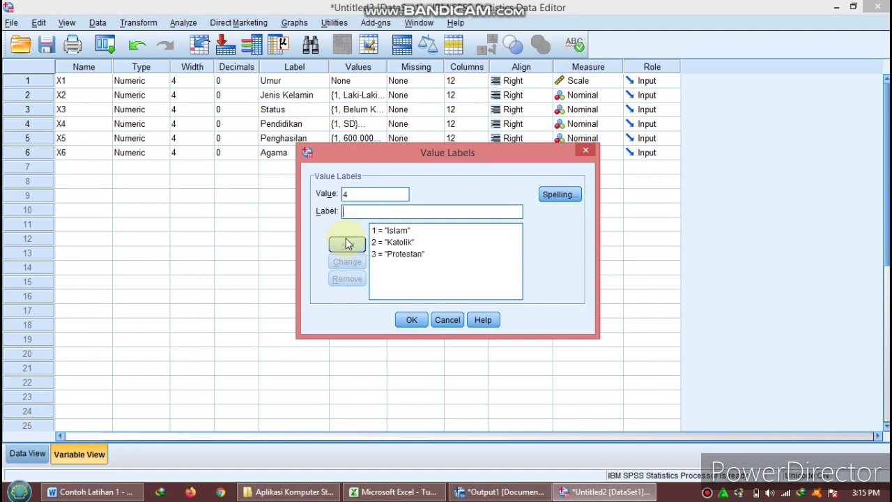
# Step: Add 4 = Hindu and 5 = Budha for Agama, and check the religion codes against the Word KETERANGAN table
pyautogui.write('Hindu')
pyautogui.click(347, 243)
pyautogui.write('5')
pyautogui.press('Tab')
pyautogui.write('Bu')
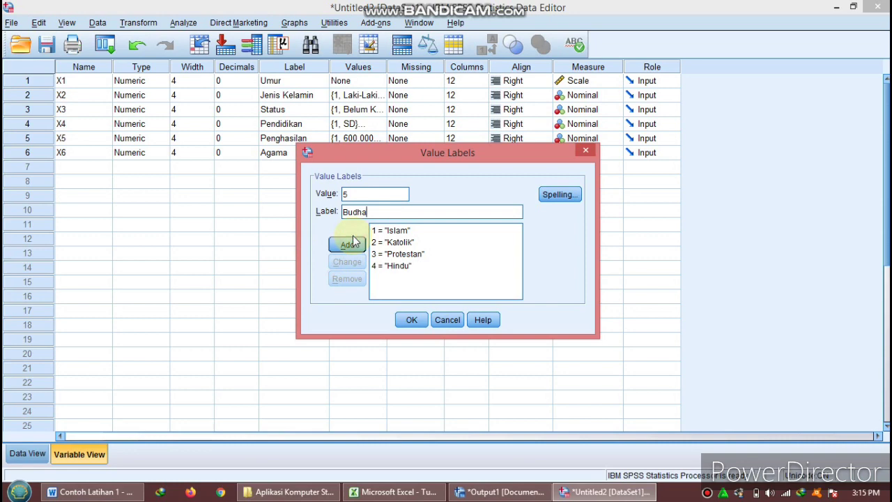
pyautogui.click(352, 245)
pyautogui.hotkey('alt', 'Tab')
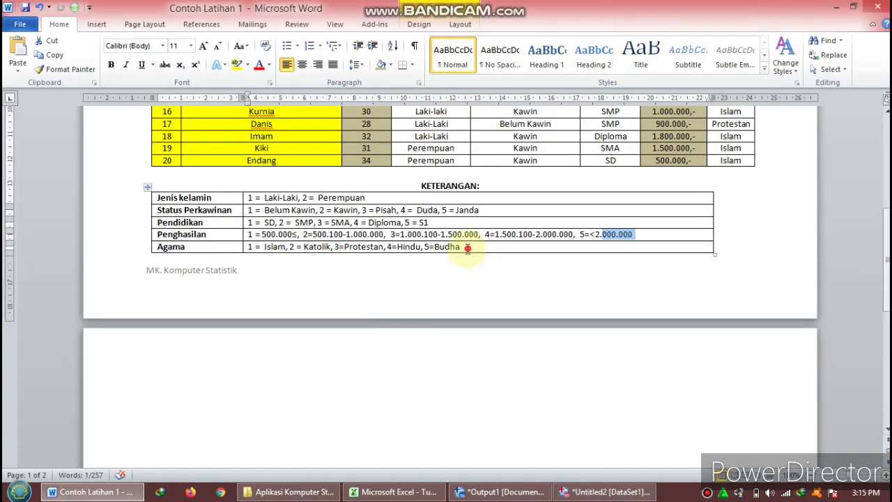
pyautogui.moveTo(466, 248); pyautogui.dragTo(225, 251)
pyautogui.hotkey('alt', 'Tab')
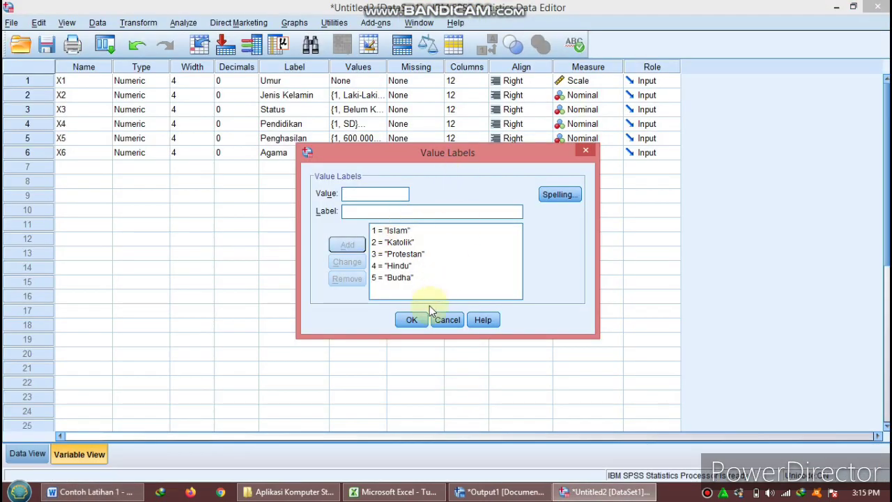
# Step: Apply the Agama value labels and look over the coded values of X1 to X6 in the data view
pyautogui.click(414, 320)
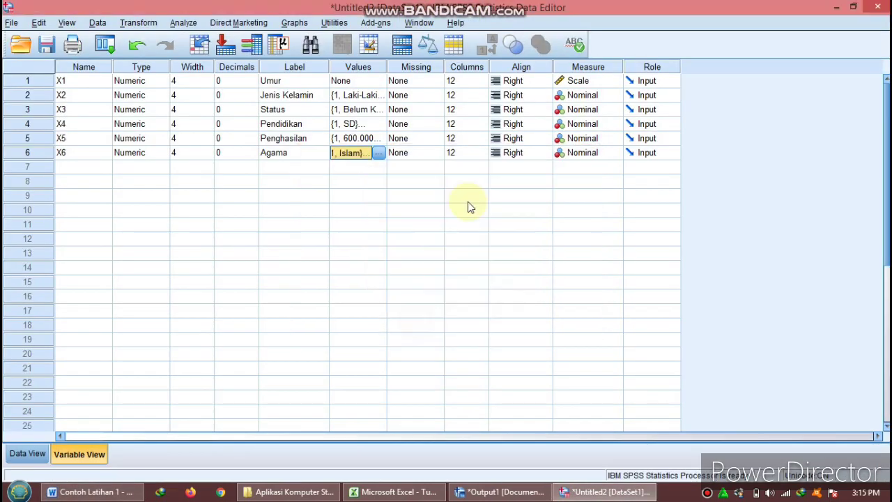
pyautogui.click(336, 113)
pyautogui.click(31, 453)
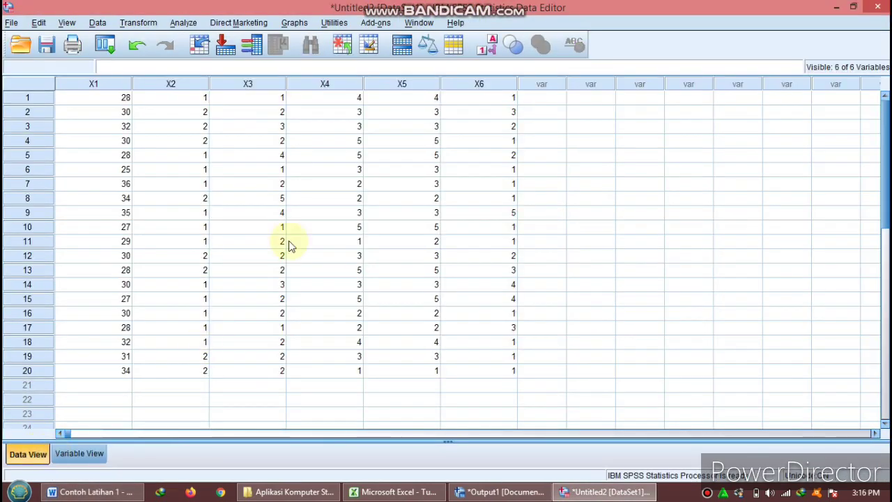
pyautogui.moveTo(117, 102); pyautogui.dragTo(475, 362)
pyautogui.click(273, 132)
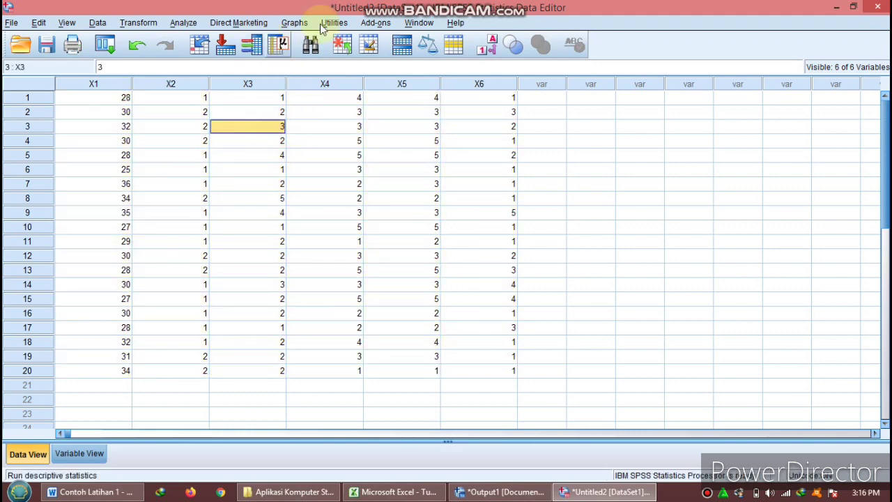
# Step: Start a Frequencies analysis and add all six variables, from Umur [X1] to Agama [X6], to it
pyautogui.click(195, 23)
pyautogui.moveTo(216, 61)
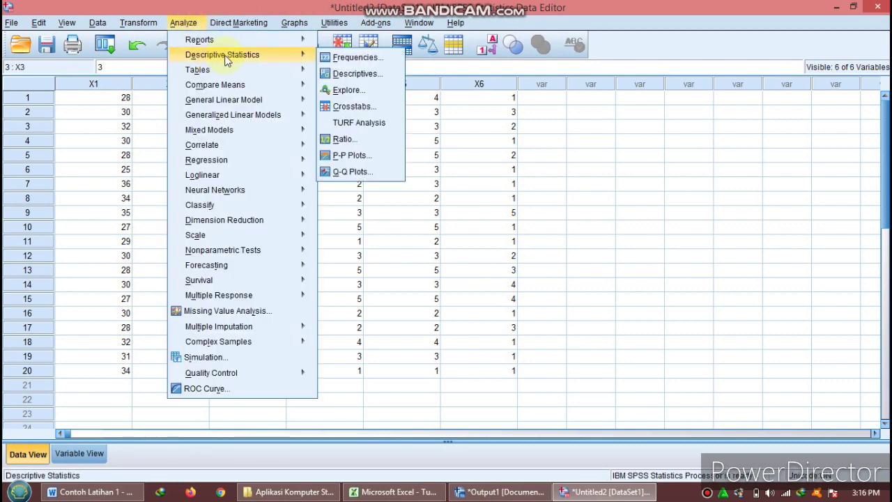
pyautogui.click(353, 59)
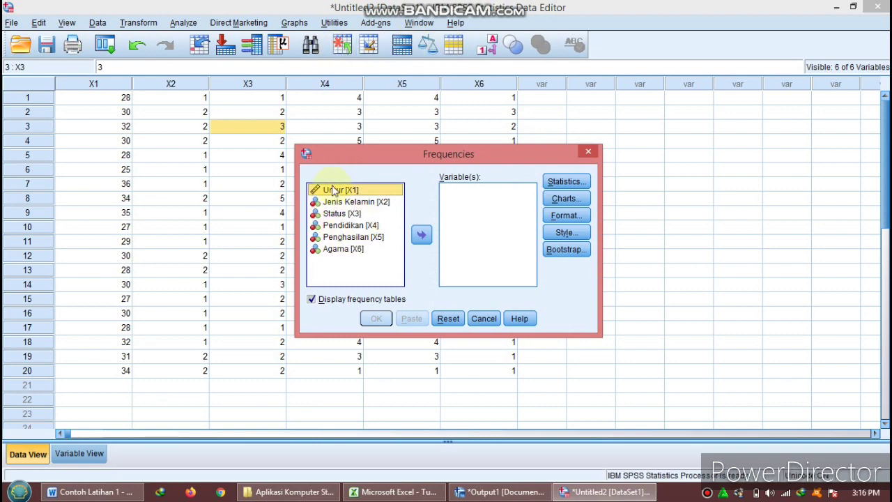
pyautogui.keyDown('shift'); pyautogui.click(342, 250); pyautogui.keyUp('shift')
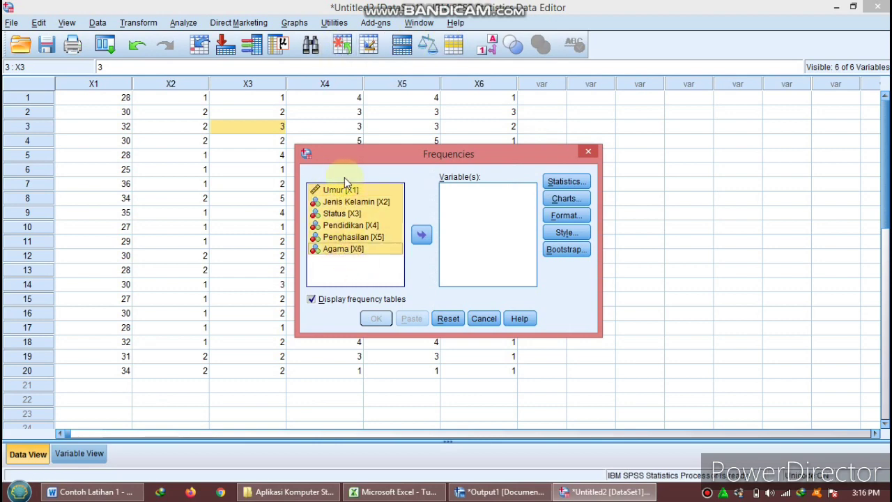
pyautogui.click(421, 237)
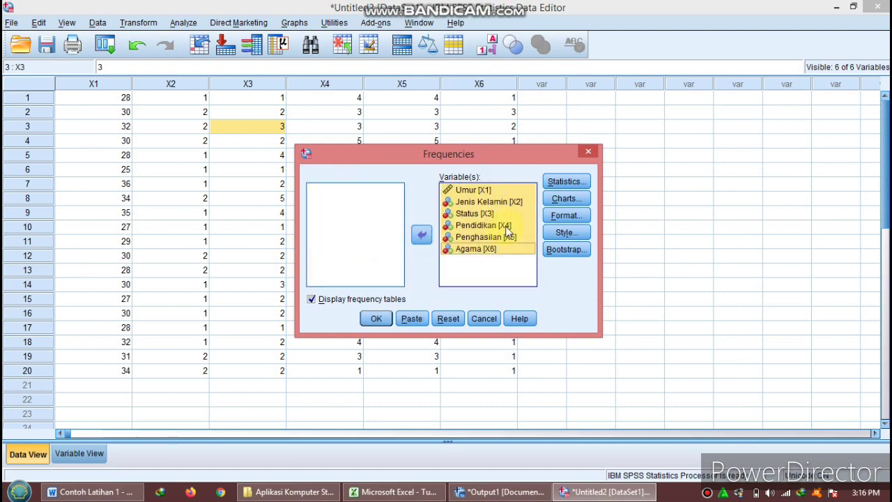
# Step: Include quartiles, mean, median, mode and sum in the Frequencies statistics
pyautogui.click(565, 182)
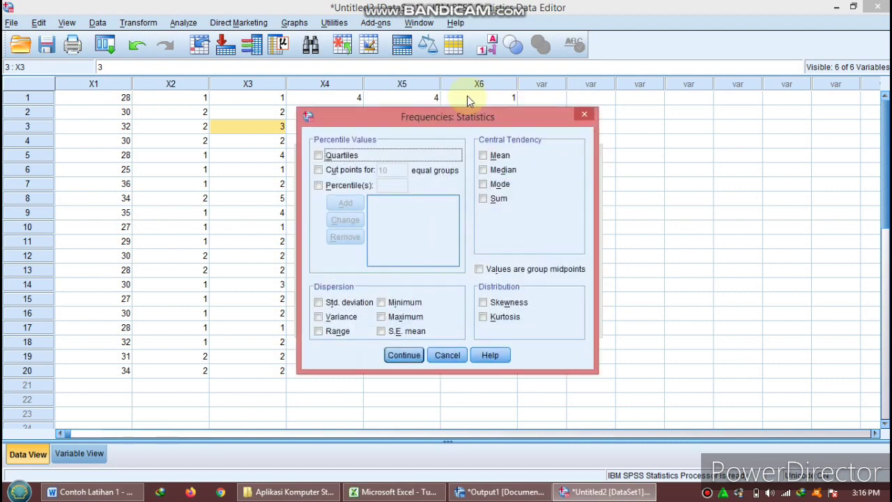
pyautogui.click(317, 154)
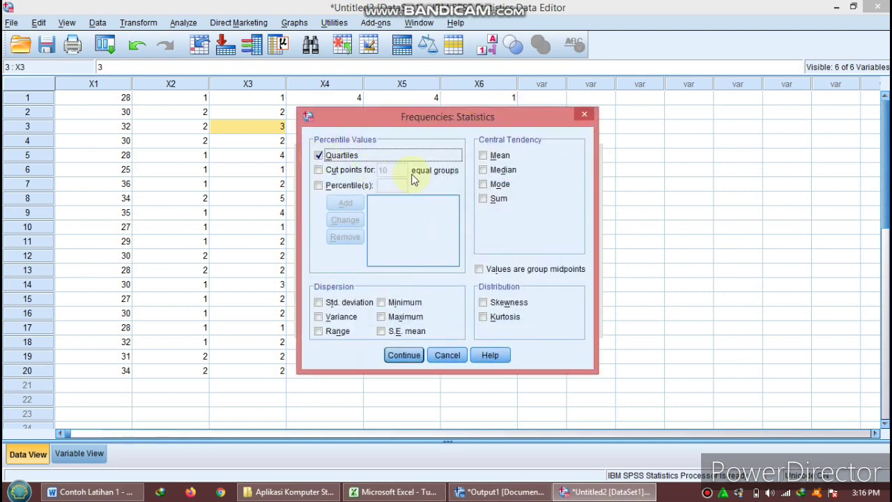
pyautogui.click(486, 156)
pyautogui.click(486, 170)
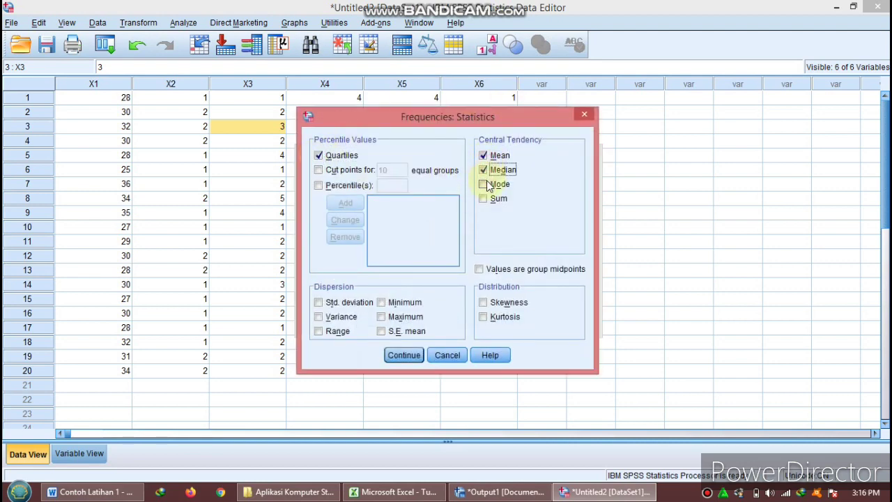
pyautogui.click(485, 185)
pyautogui.click(484, 199)
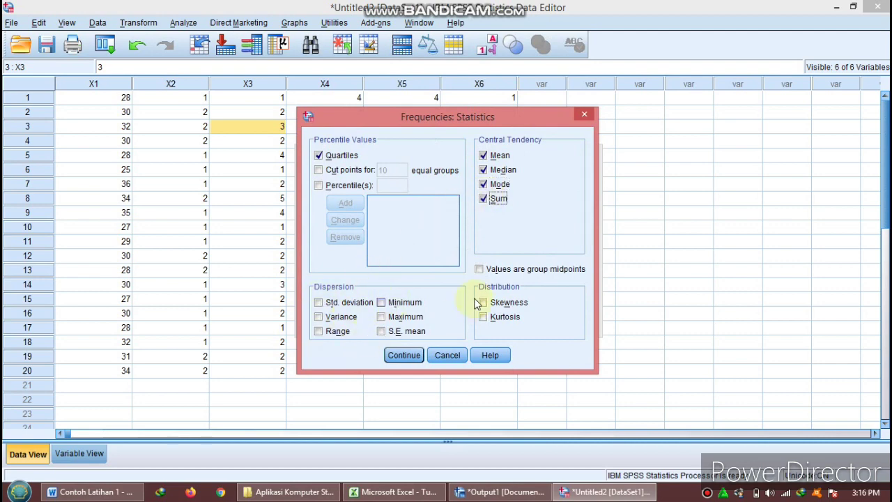
pyautogui.click(399, 356)
# Step: Set the Frequencies charts to pie charts showing percentages and run the analysis
pyautogui.click(563, 201)
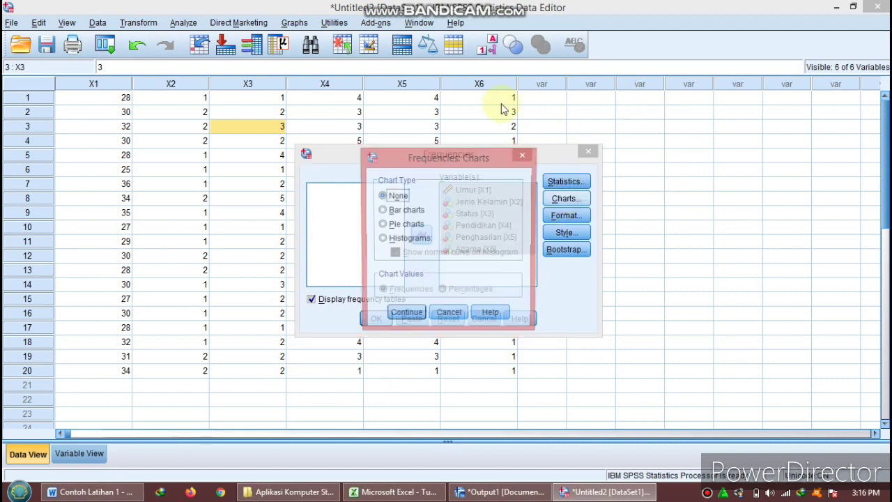
pyautogui.click(383, 225)
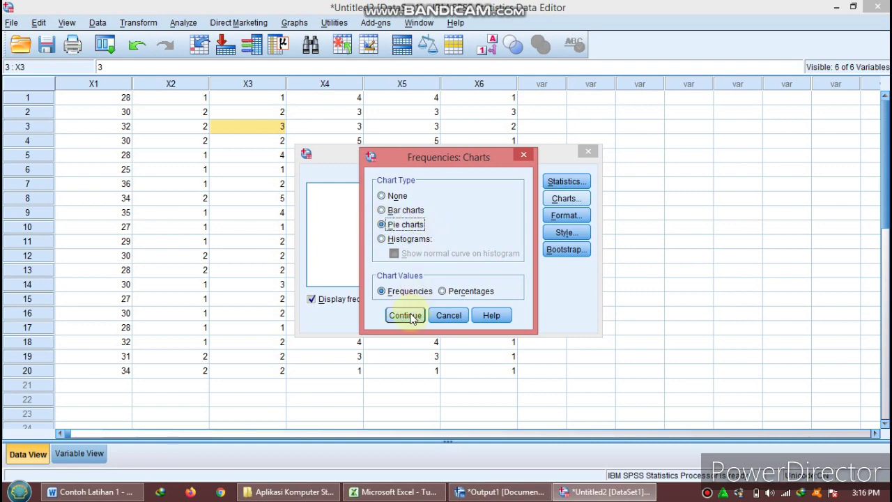
pyautogui.click(442, 291)
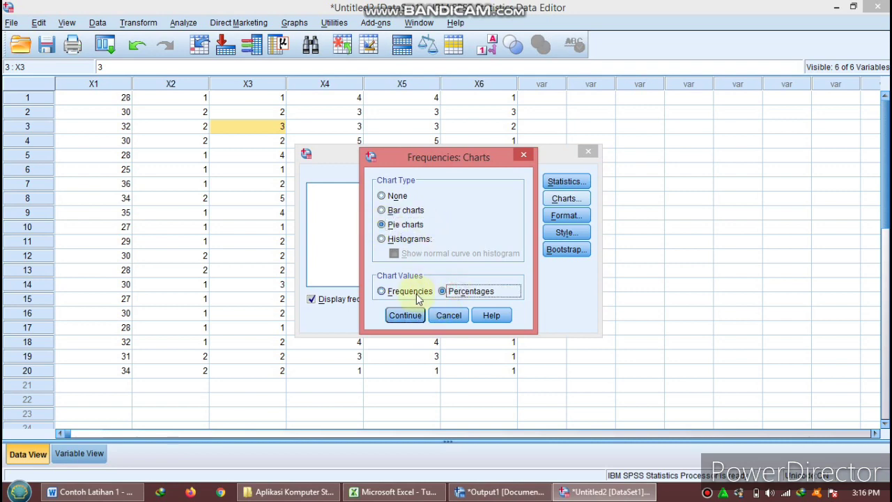
pyautogui.click(420, 294)
pyautogui.click(445, 292)
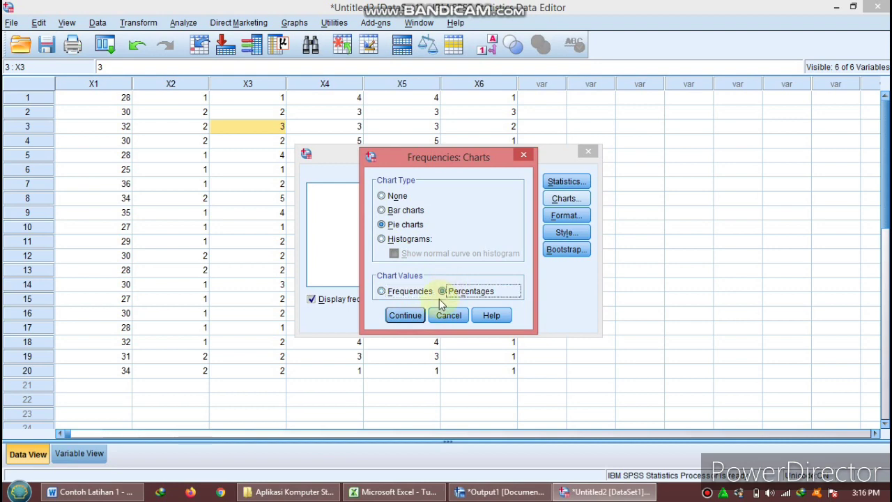
pyautogui.click(405, 315)
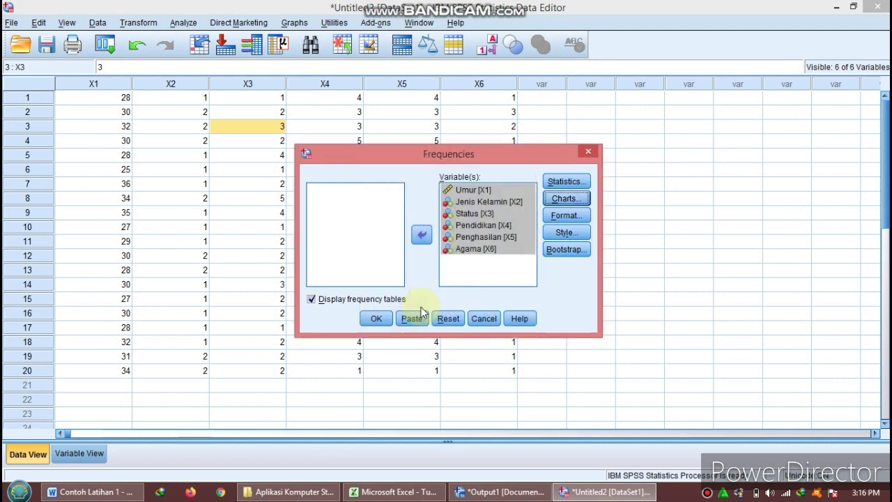
pyautogui.click(375, 319)
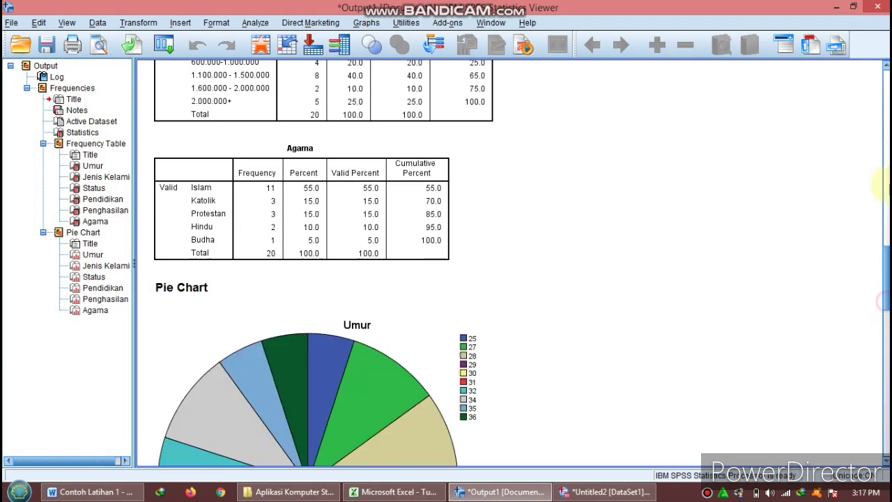
# Step: Review the output's statistics, the frequency tables from Umur to Agama, and the first pie charts
pyautogui.click(883, 184)
pyautogui.scroll(-12, 519, 263)
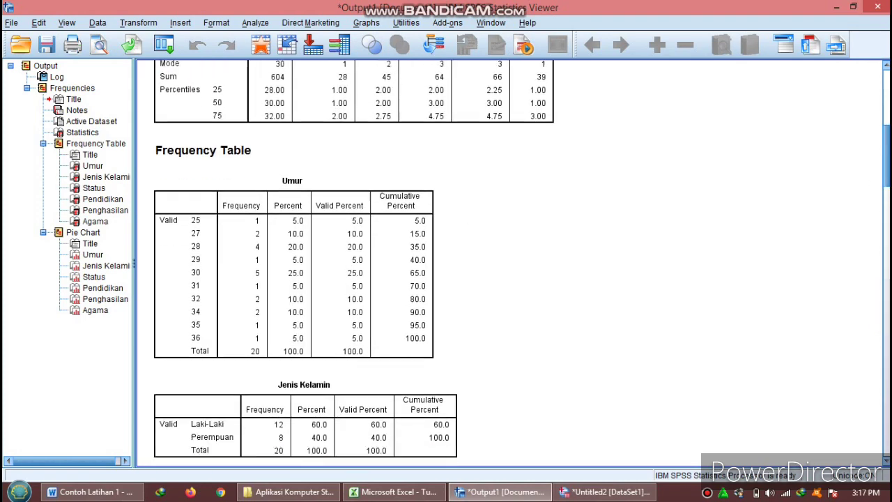
pyautogui.scroll(-10, 519, 263)
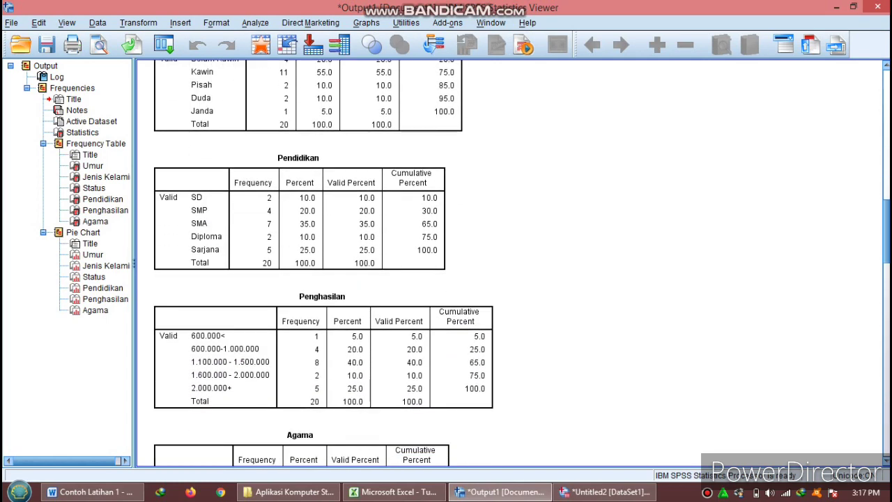
pyautogui.scroll(-1, 324, 263)
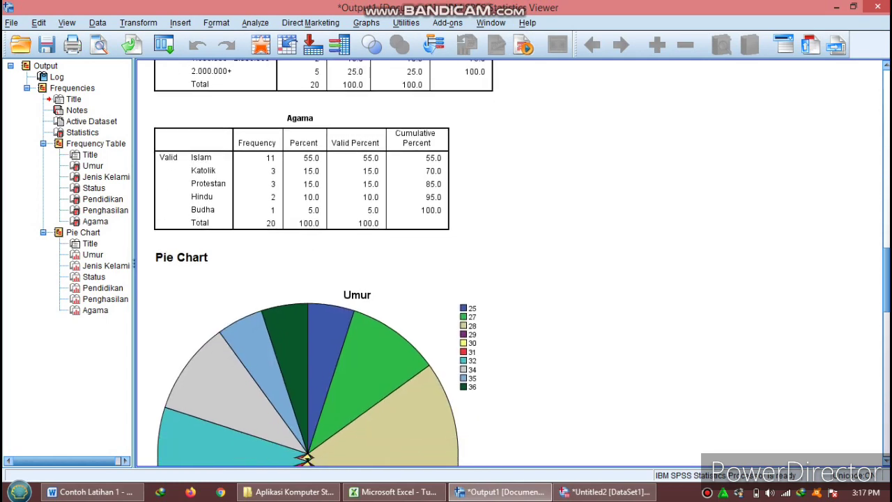
pyautogui.scroll(-10, 307, 418)
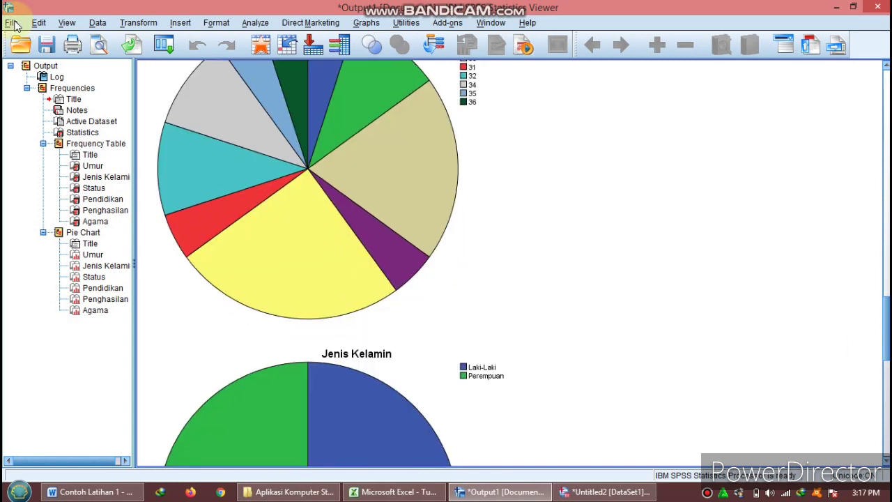
# Step: Open the output export and set the document type to Excel 2007 and Higher Macro-enabled (*.xlsm)
pyautogui.click(13, 23)
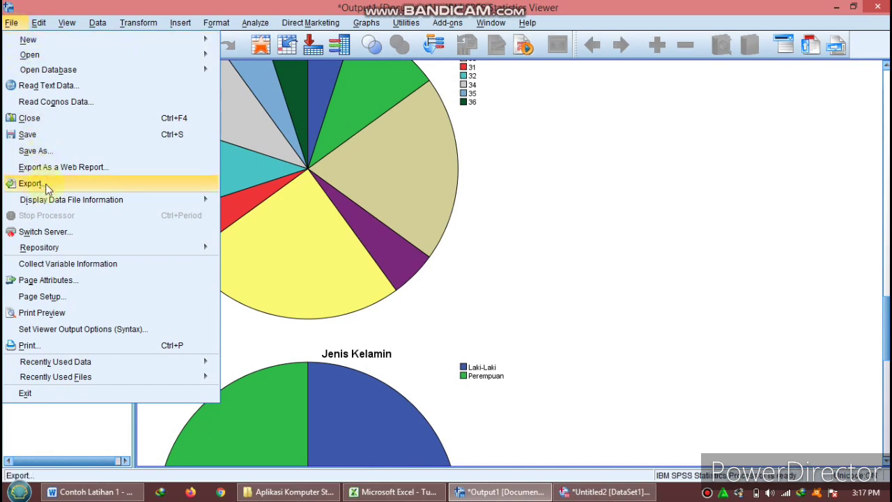
pyautogui.click(153, 190)
pyautogui.click(282, 119)
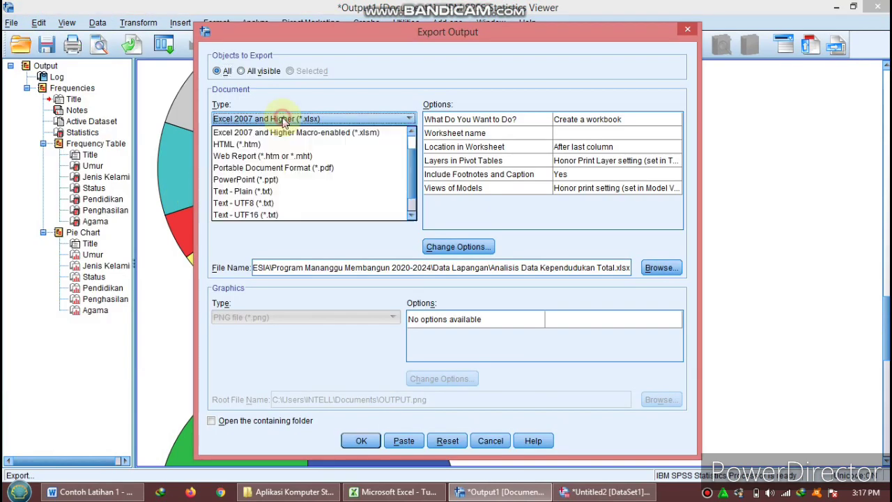
pyautogui.click(275, 132)
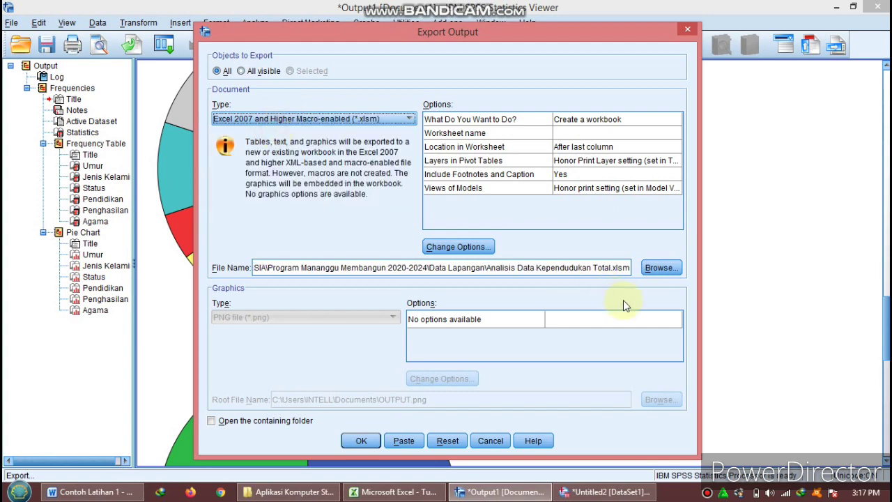
# Step: Export the output as Hasil Analisis Tugas 1 to the Tugas Statistik Komputer folder in Documents
pyautogui.click(659, 268)
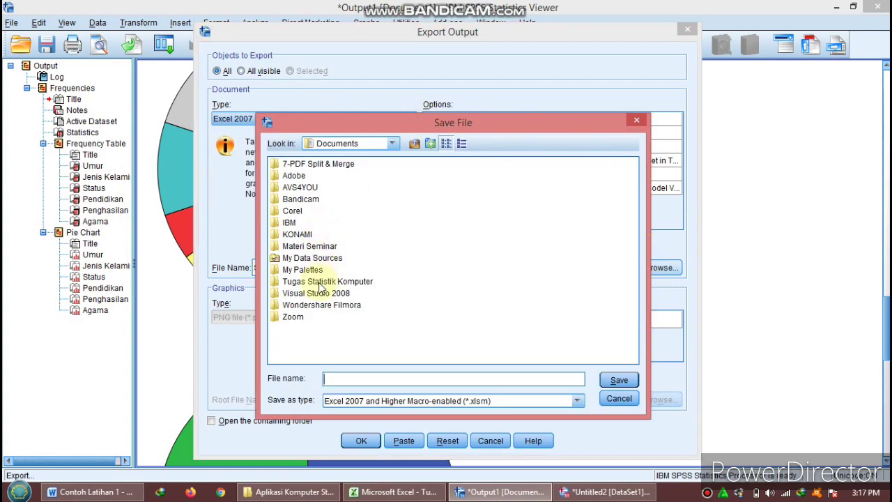
pyautogui.click(321, 282)
pyautogui.doubleClick(320, 282)
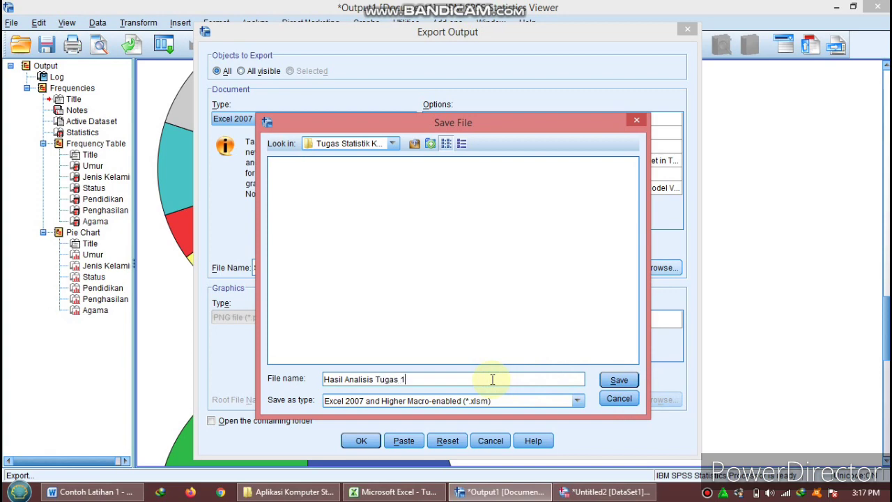
pyautogui.click(619, 380)
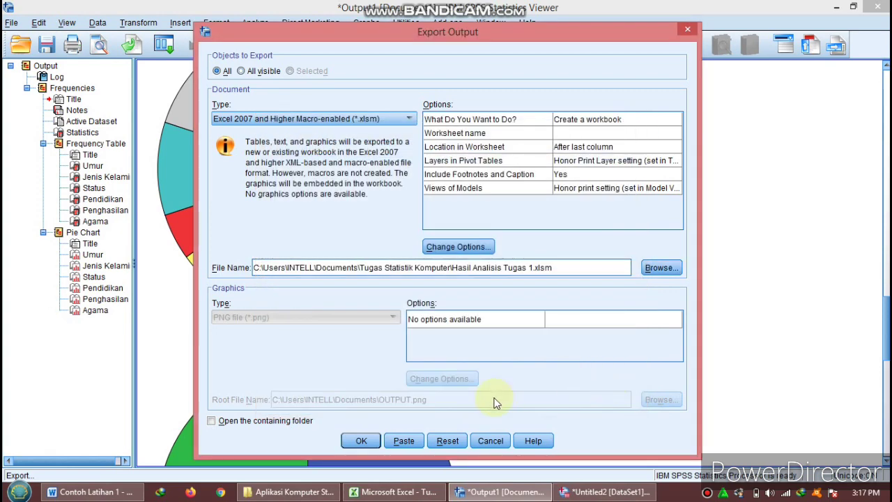
pyautogui.click(360, 440)
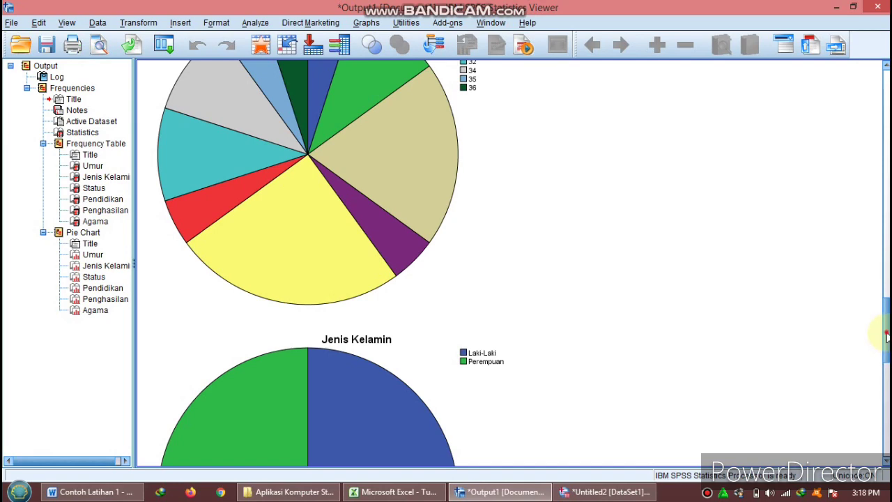
# Step: View the remaining pie charts and open the exported Hasil Analisis Tugas 1 file in Excel from the Tugas Statistik Komputer folder
pyautogui.moveTo(885, 332); pyautogui.dragTo(885, 420)
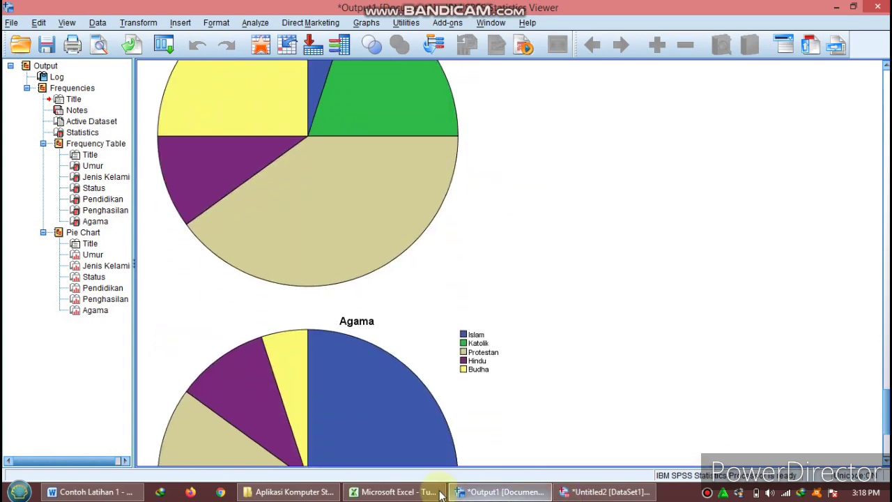
pyautogui.click(289, 491)
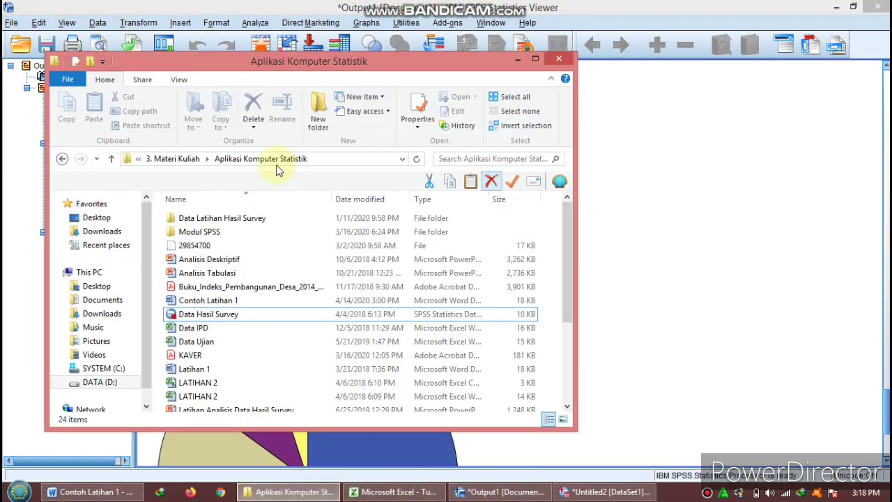
pyautogui.click(94, 299)
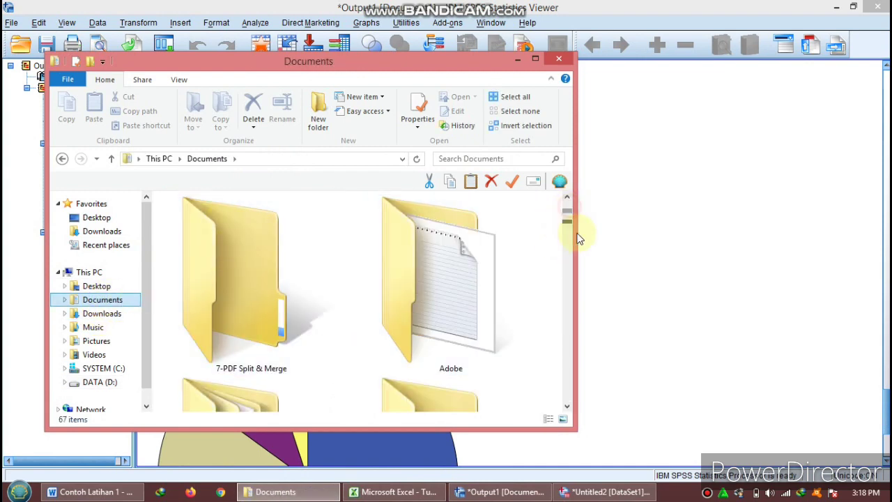
pyautogui.moveTo(568, 207); pyautogui.dragTo(577, 229)
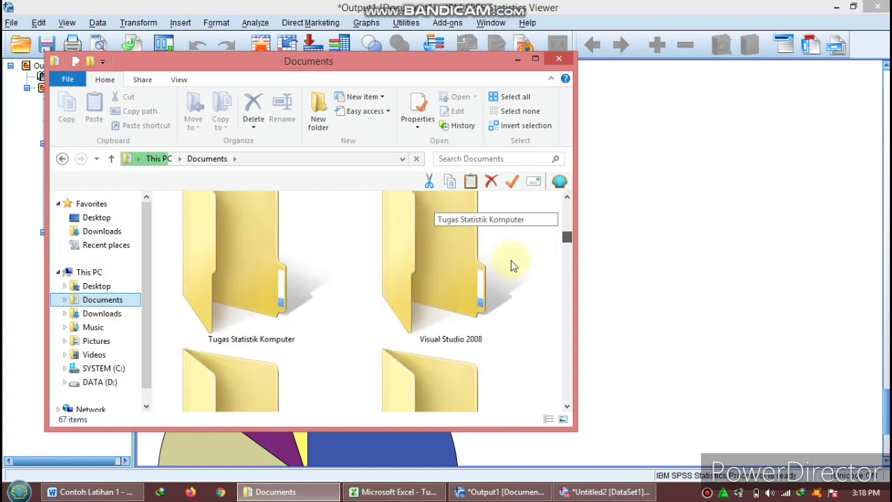
pyautogui.doubleClick(265, 272)
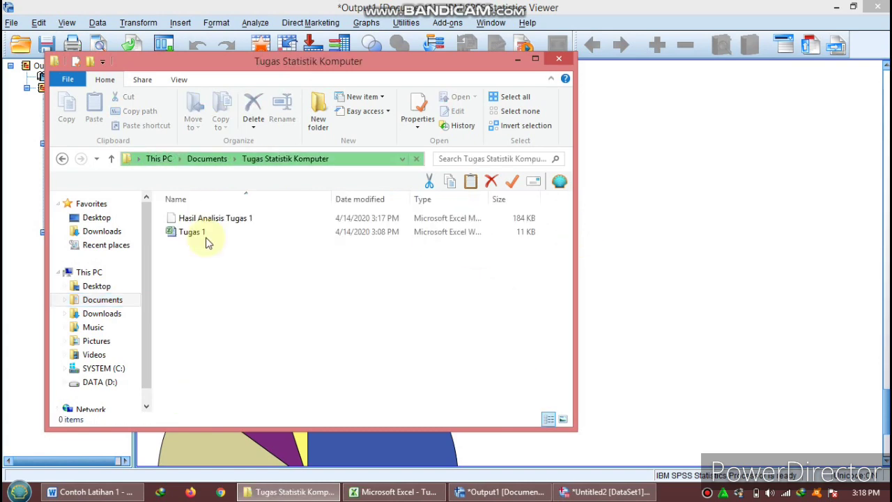
pyautogui.doubleClick(212, 218)
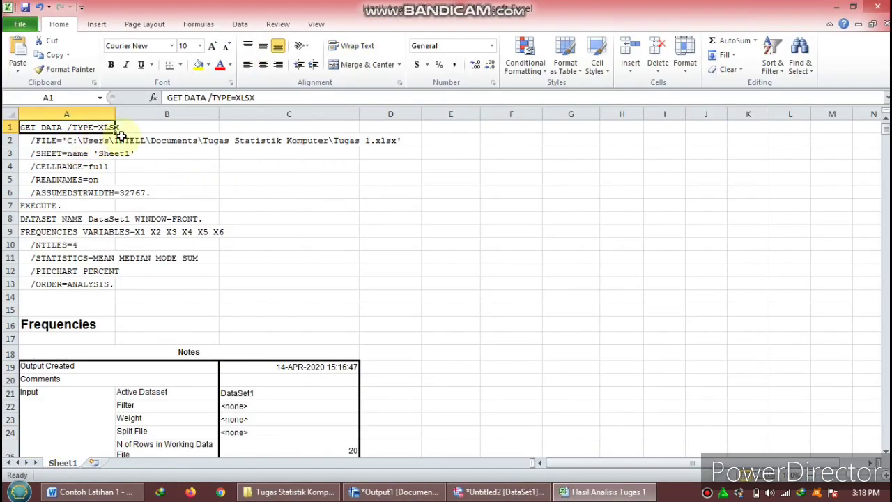
# Step: Delete rows 1 to 32, holding the syntax log, Frequencies heading and Notes table, above the [DataSet1] line
pyautogui.moveTo(7, 126); pyautogui.dragTo(72, 376)
pyautogui.rightClick(259, 202)
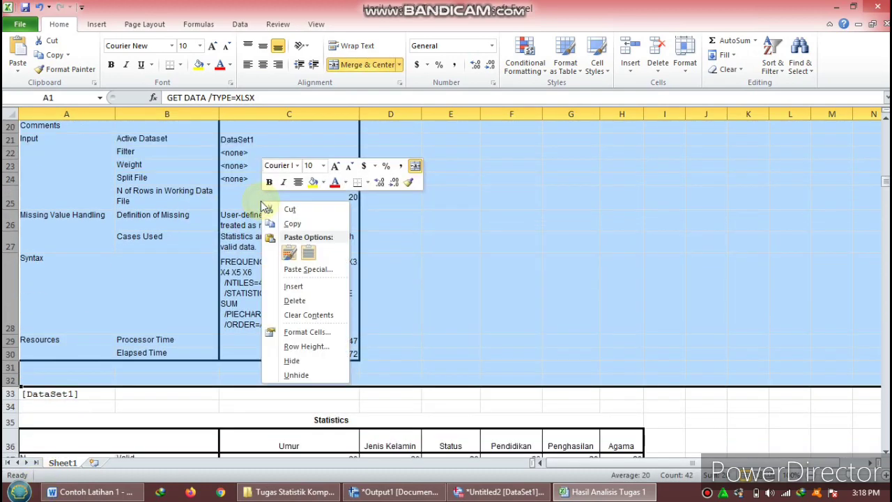
pyautogui.click(295, 300)
pyautogui.click(749, 195)
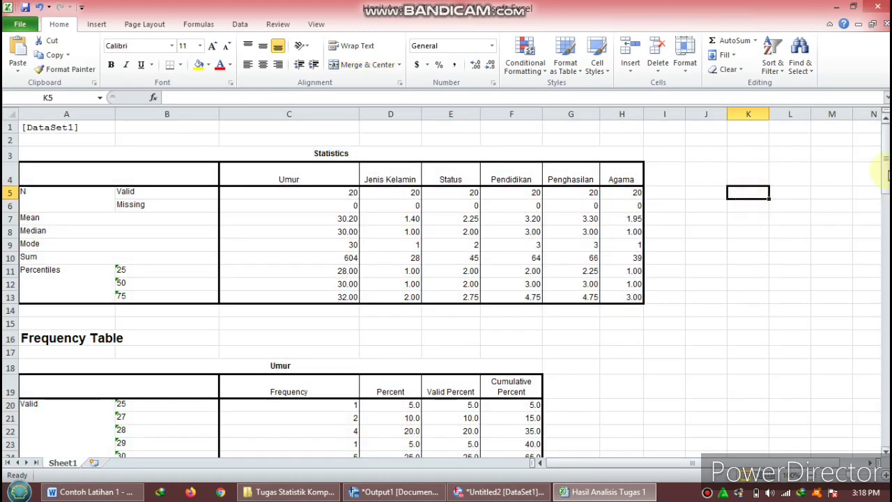
# Step: Review the exported frequency tables and pie charts on Sheet1, starting below the Statistics table
pyautogui.moveTo(885, 169); pyautogui.dragTo(885, 181)
pyautogui.moveTo(886, 328); pyautogui.dragTo(879, 273)
pyautogui.moveTo(313, 235); pyautogui.dragTo(335, 280)
pyautogui.moveTo(201, 219); pyautogui.dragTo(515, 283)
pyautogui.click(622, 271)
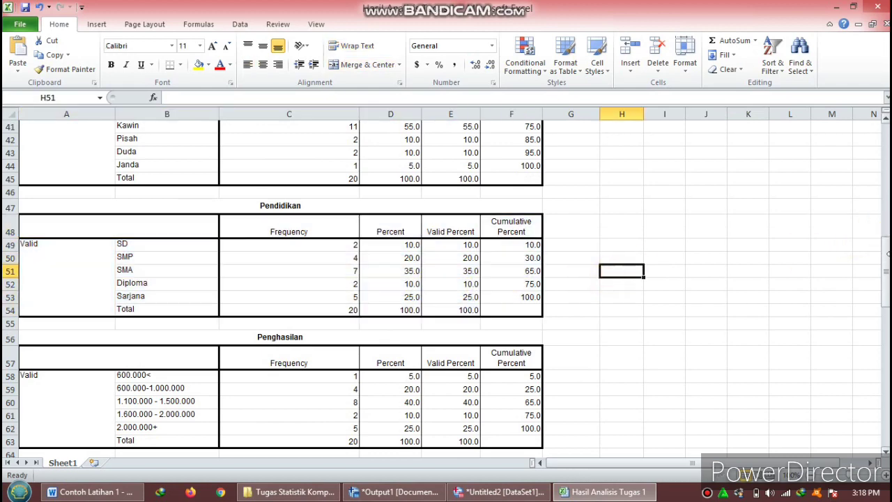
pyautogui.moveTo(886, 257); pyautogui.dragTo(882, 328)
pyautogui.click(254, 240)
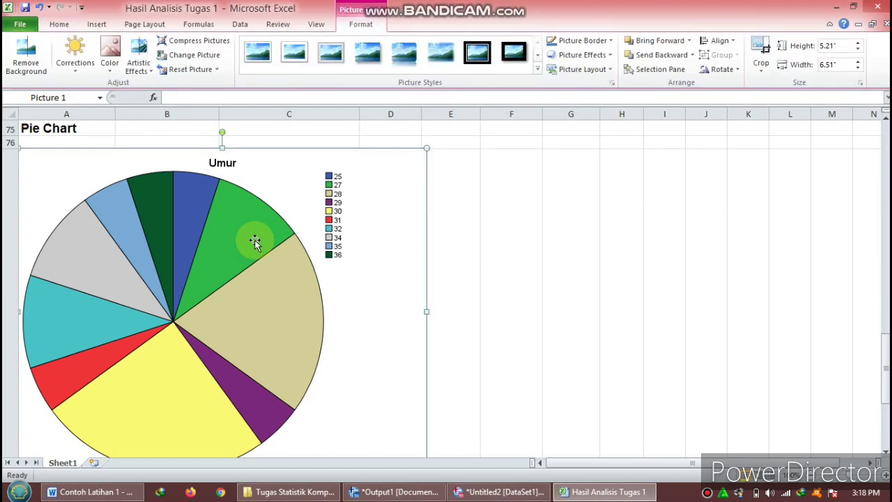
pyautogui.click(508, 226)
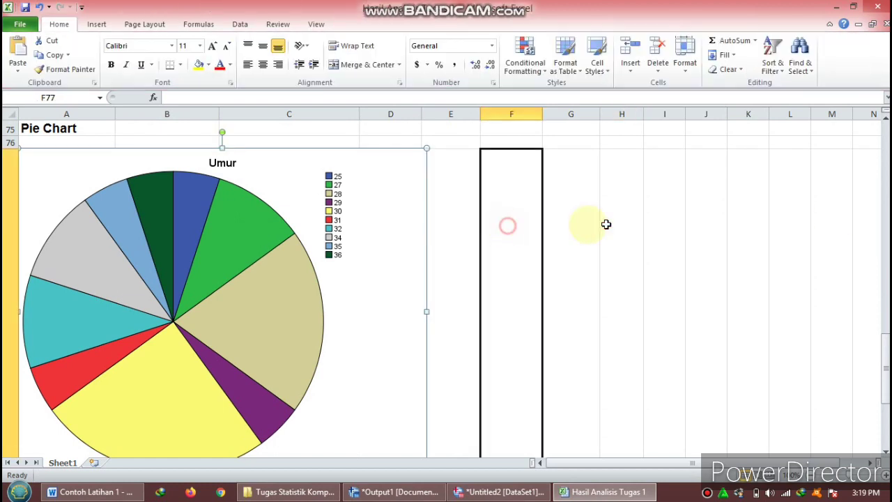
pyautogui.moveTo(882, 364); pyautogui.dragTo(882, 431)
# Step: Switch to the SPSS output viewer and save the output as Output Tugas 1 in the Tugas Statistik Komputer folder
pyautogui.click(513, 491)
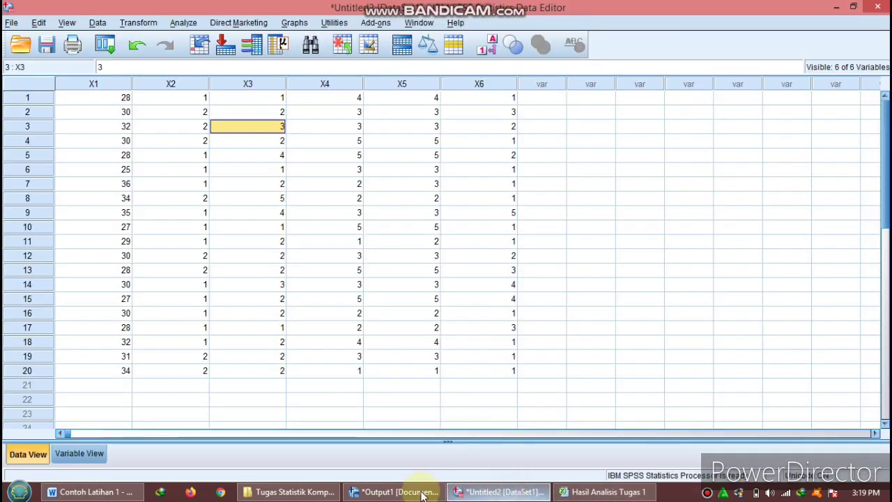
pyautogui.click(402, 491)
pyautogui.click(11, 22)
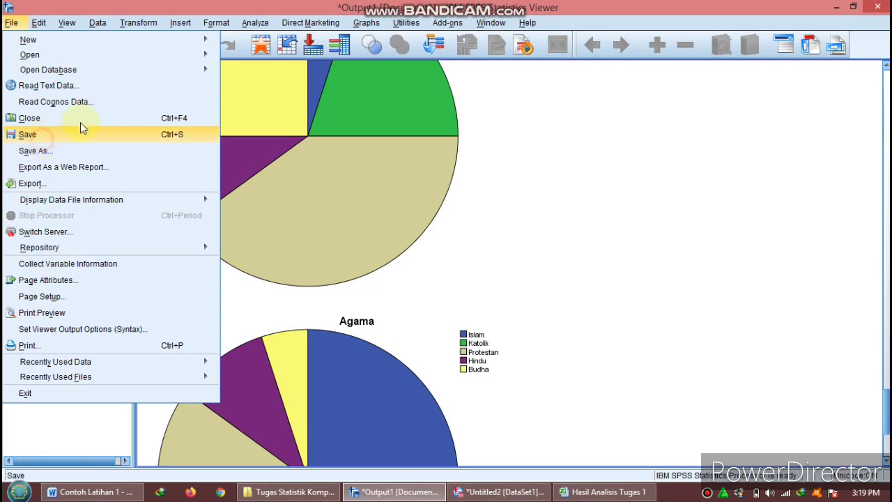
pyautogui.click(213, 132)
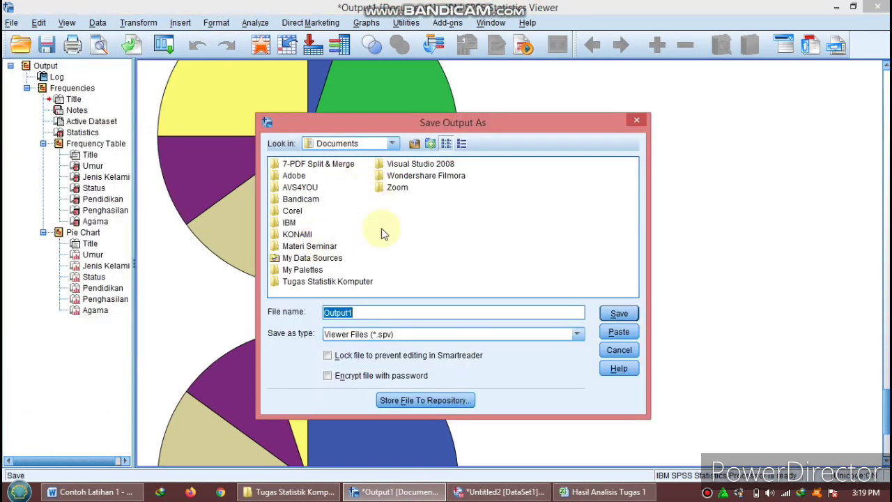
pyautogui.click(328, 281)
pyautogui.click(618, 313)
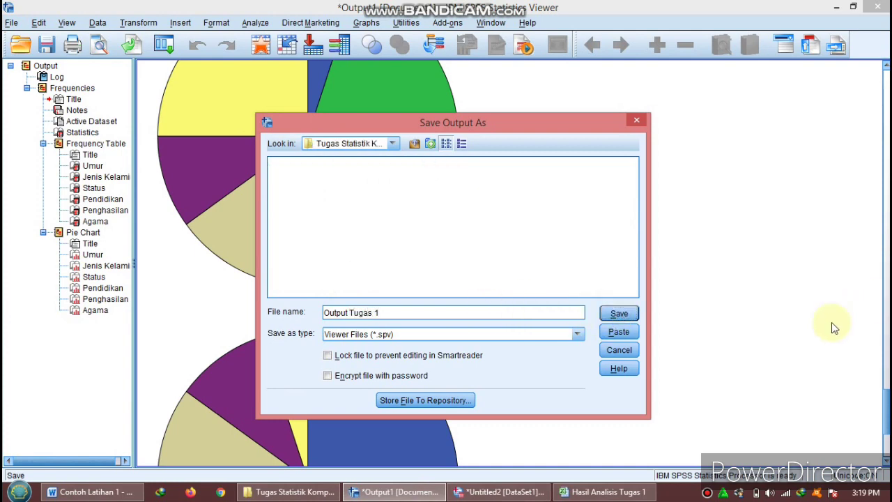
pyautogui.click(608, 313)
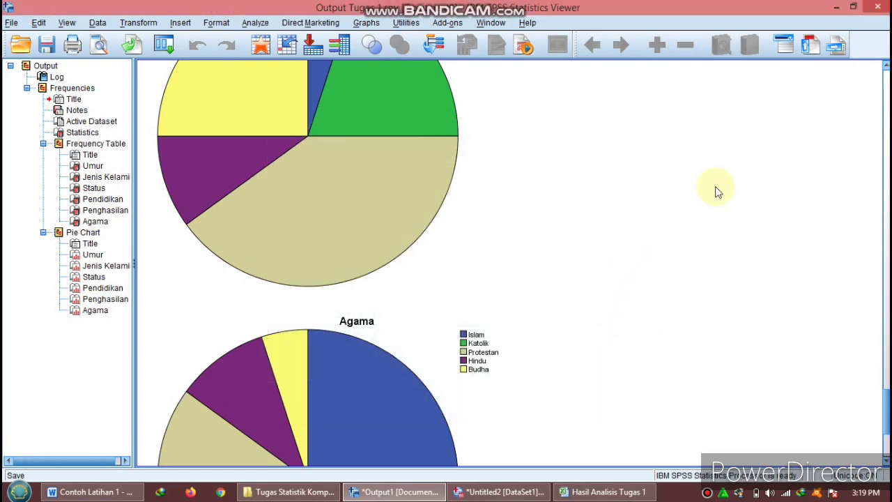
# Step: Save the SPSS dataset as Data Tugas 1 in SPSS Statistics (*.sav) format in the Tugas Statistik Komputer folder
pyautogui.click(520, 497)
pyautogui.click(12, 22)
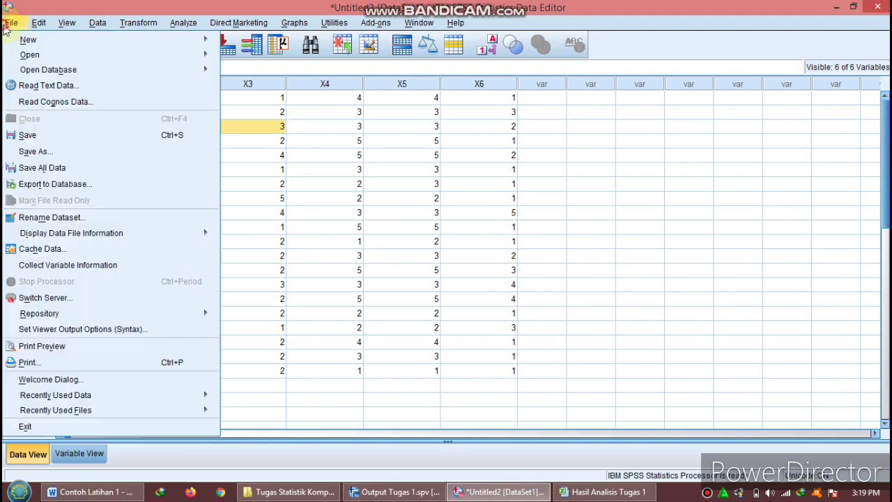
pyautogui.click(137, 139)
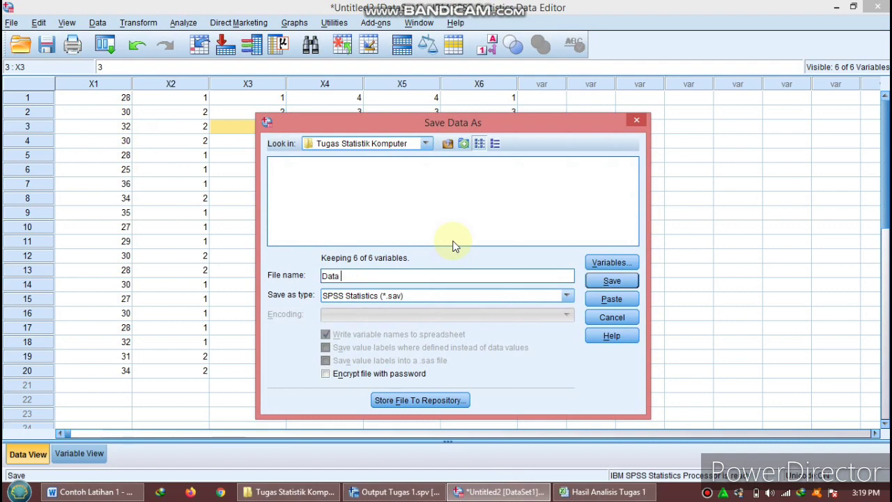
pyautogui.write('Data Tugas 1')
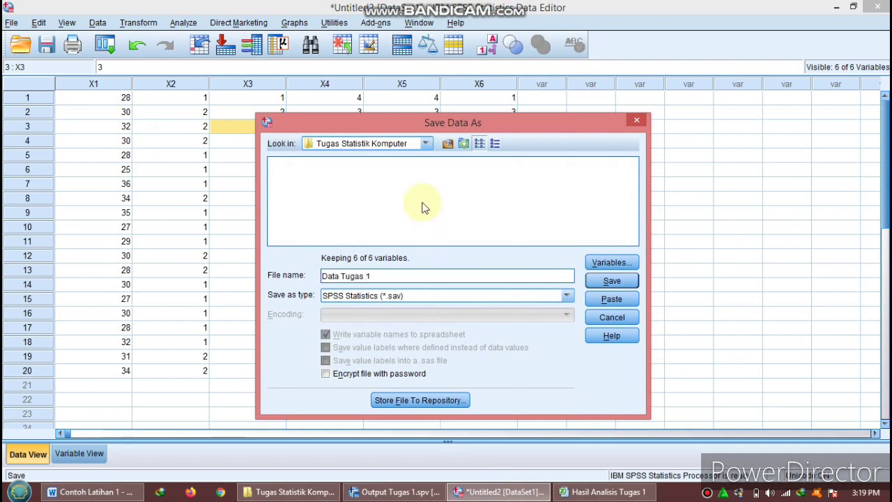
pyautogui.click(611, 281)
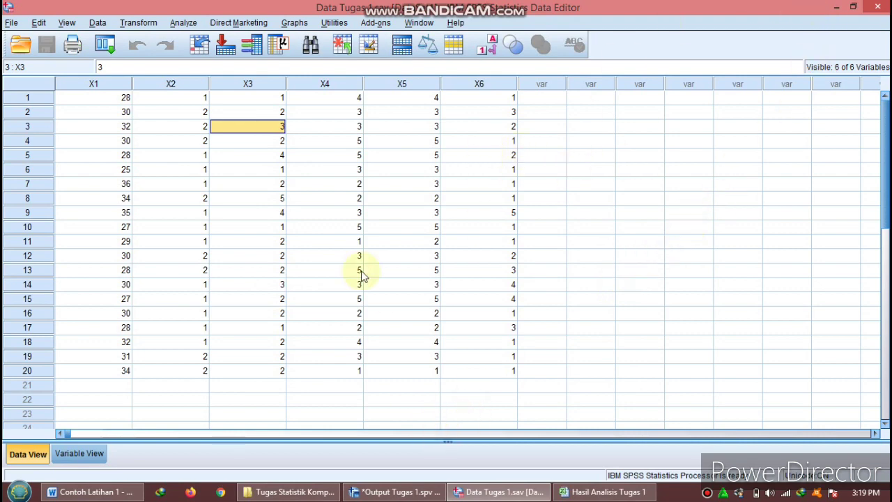
pyautogui.click(318, 142)
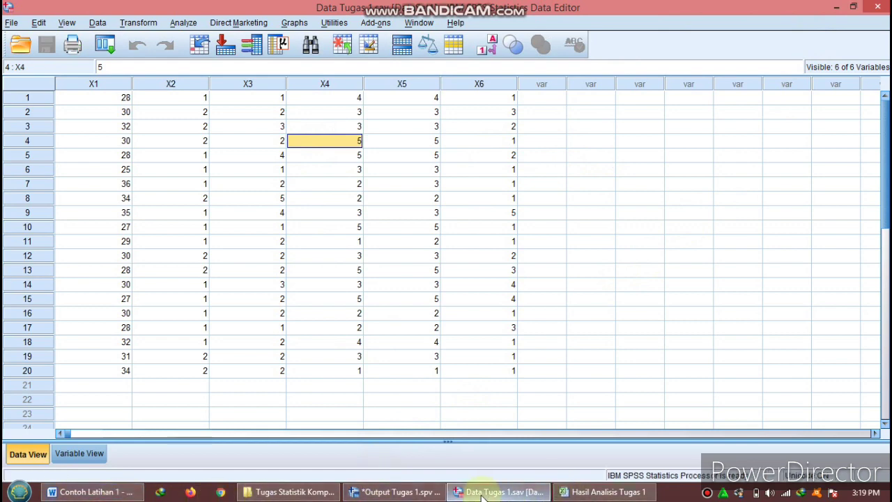
# Step: Return to the output viewer and examine the frequency tables from Umur to Pendidikan
pyautogui.click(382, 495)
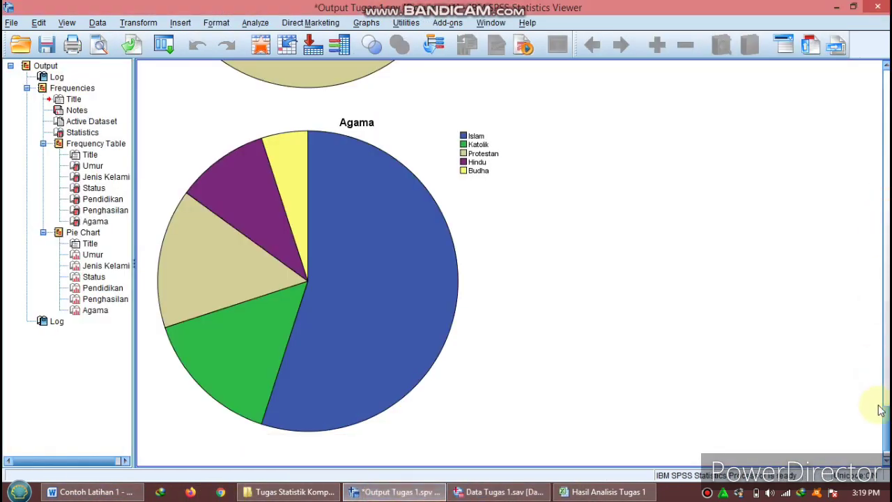
pyautogui.moveTo(886, 427); pyautogui.dragTo(886, 138)
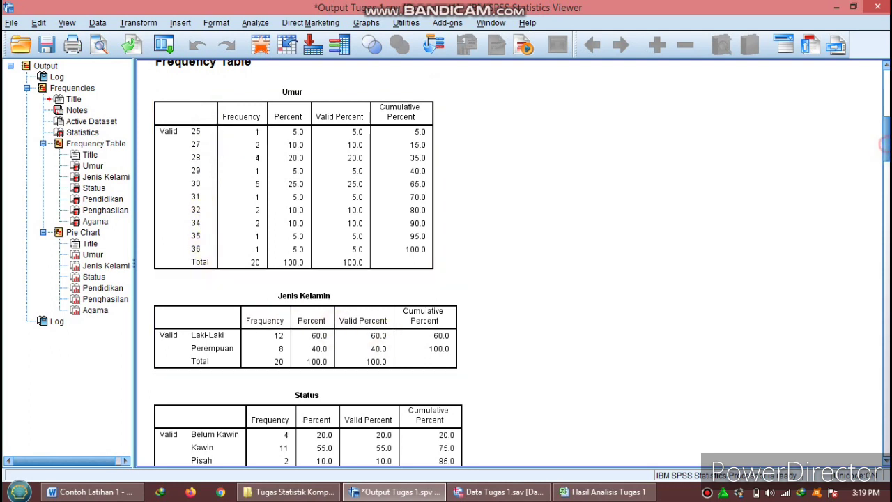
pyautogui.moveTo(883, 143); pyautogui.dragTo(812, 179)
pyautogui.click(200, 149)
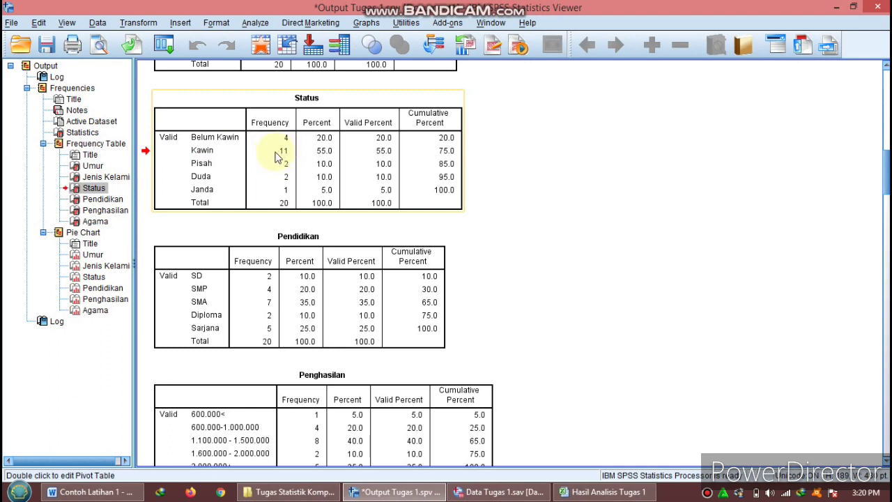
pyautogui.click(271, 308)
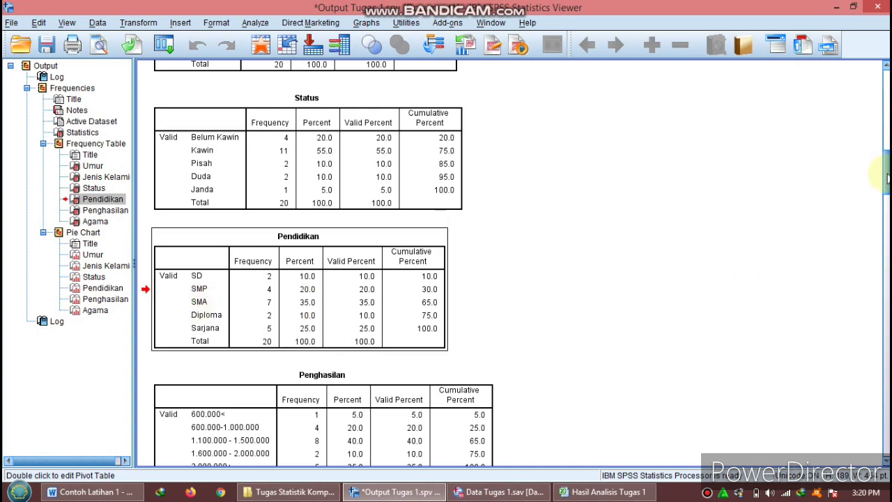
# Step: Examine the category frequencies and percentages in the Penghasilan and Agama frequency tables
pyautogui.moveTo(886, 174); pyautogui.dragTo(886, 196)
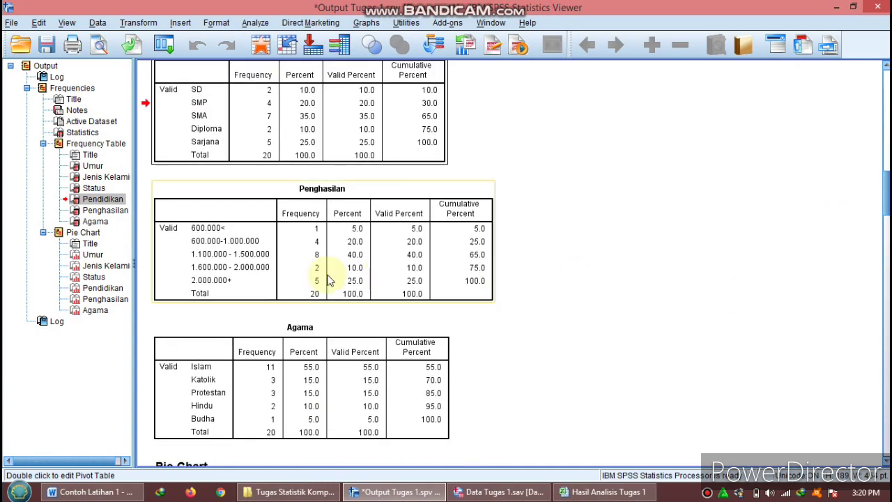
pyautogui.click(209, 258)
pyautogui.click(316, 255)
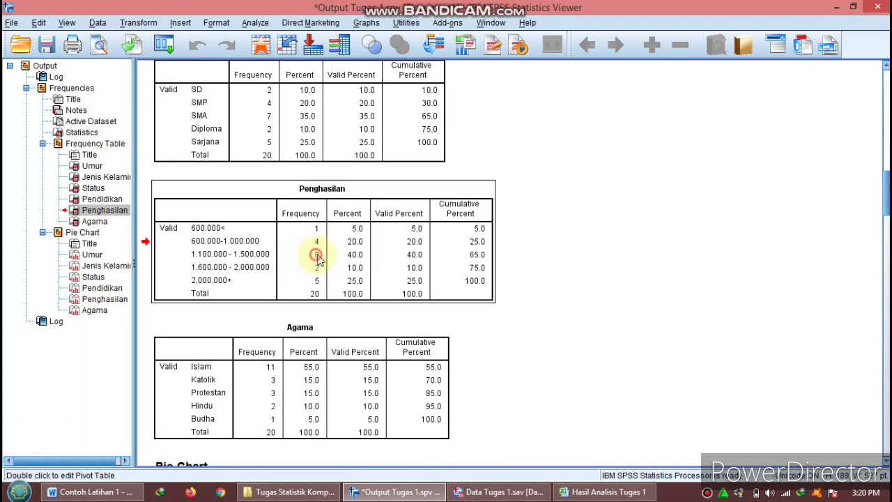
pyautogui.click(316, 255)
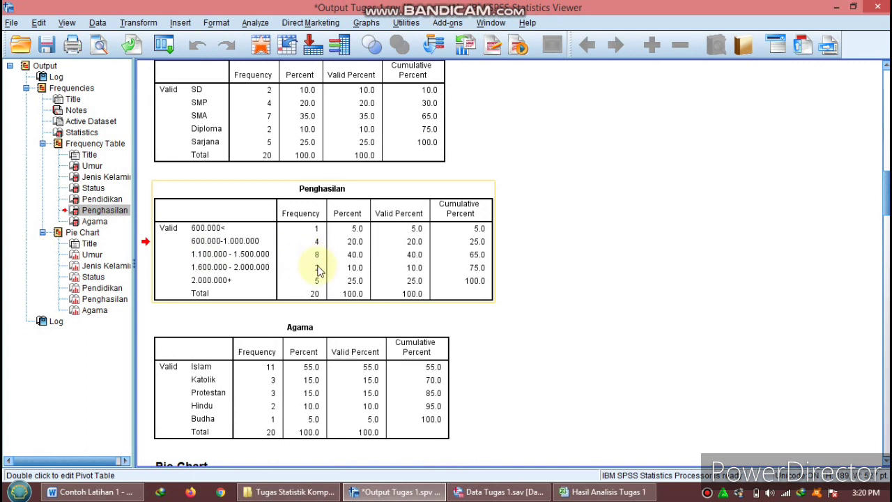
pyautogui.click(301, 333)
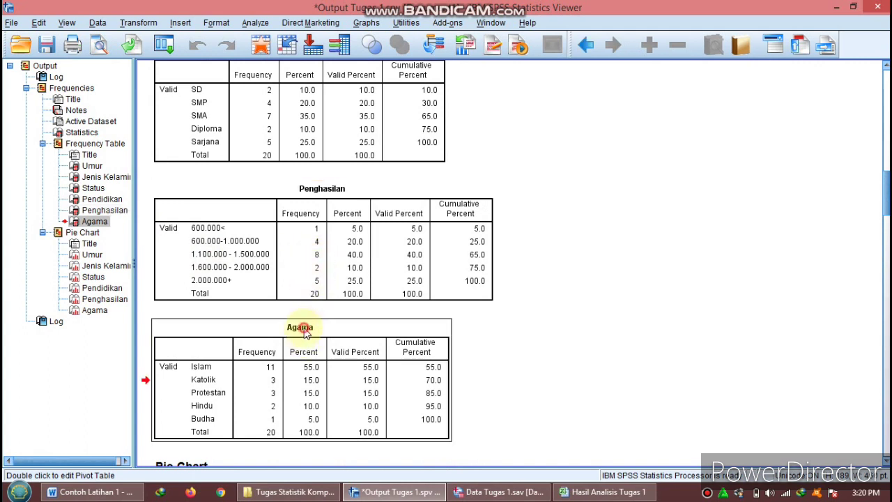
pyautogui.doubleClick(310, 370)
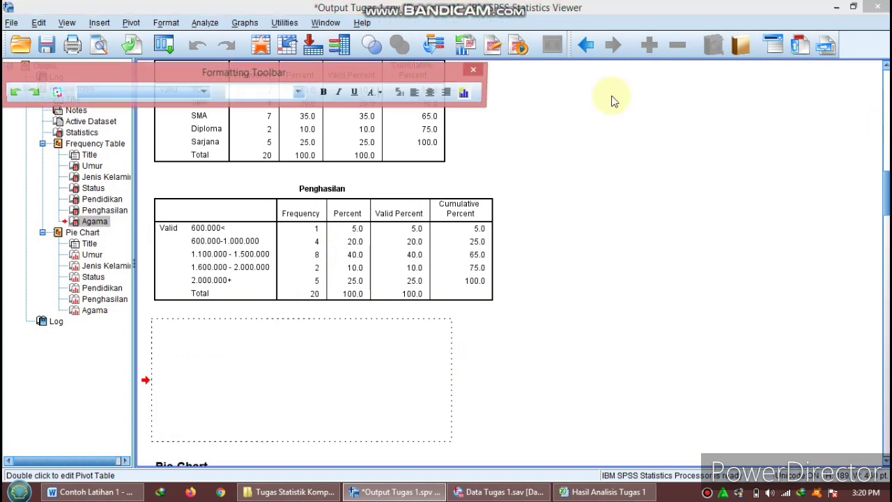
pyautogui.click(574, 146)
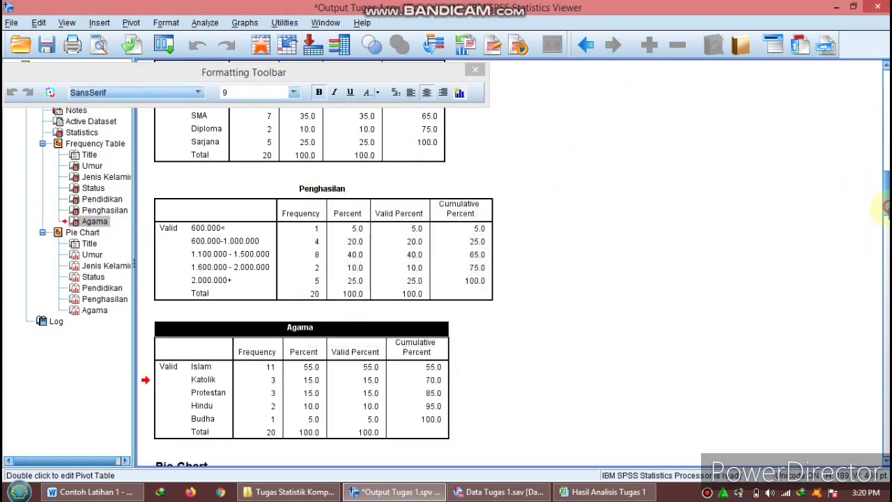
pyautogui.scroll(-3, 884, 207)
pyautogui.scroll(4, 509, 265)
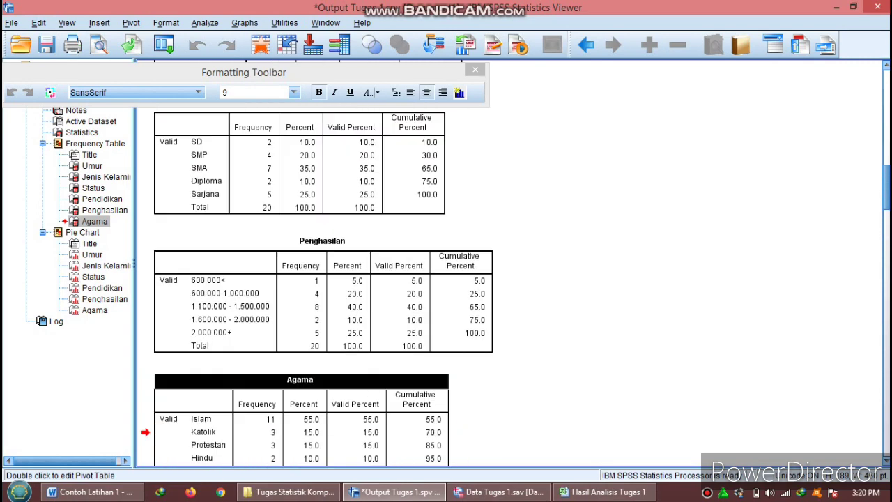
pyautogui.click(665, 191)
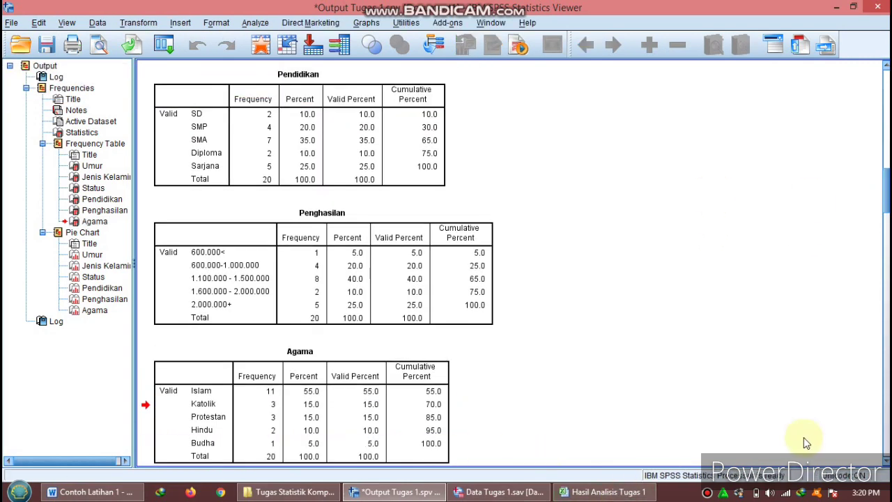